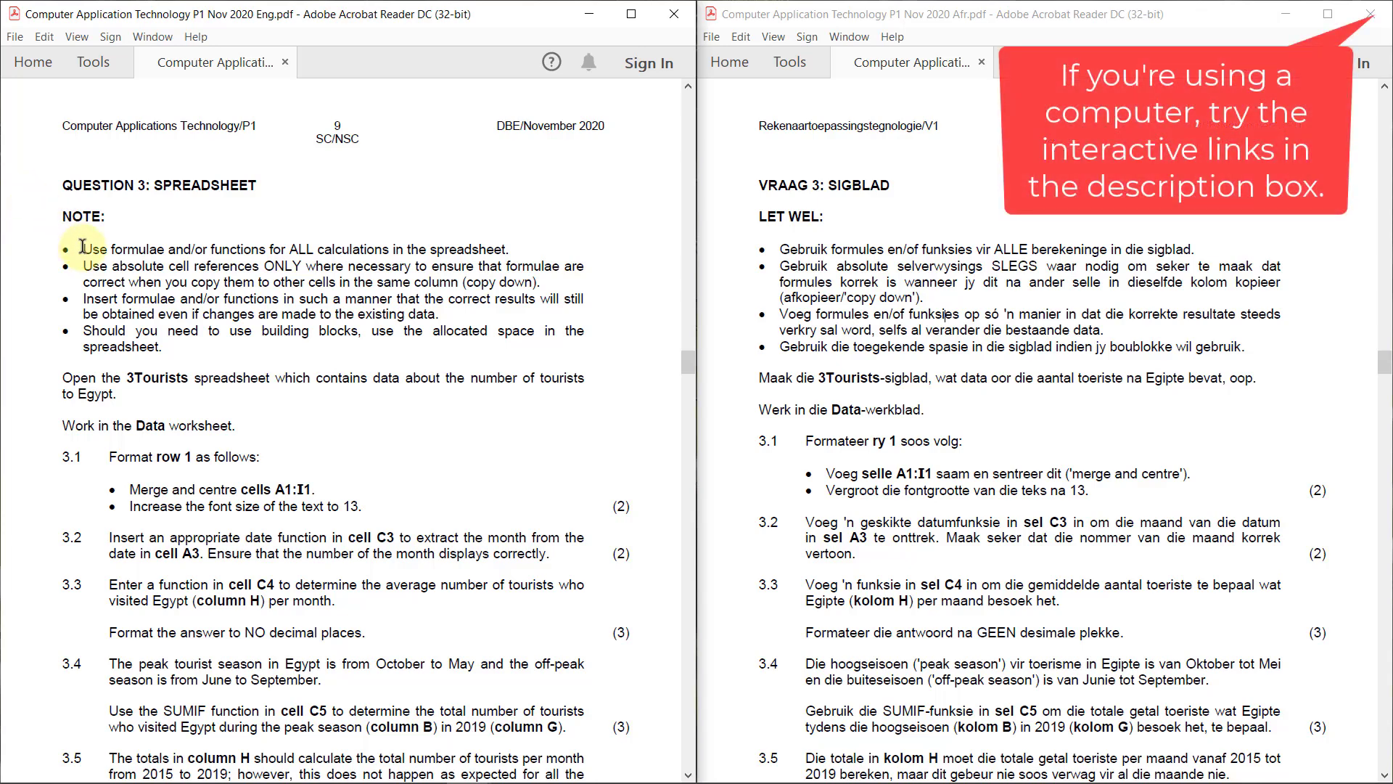
- Read through the four notes under Question 3 in the English exam paper, marking each one while reading
left_click_drag(82, 247, 507, 253)
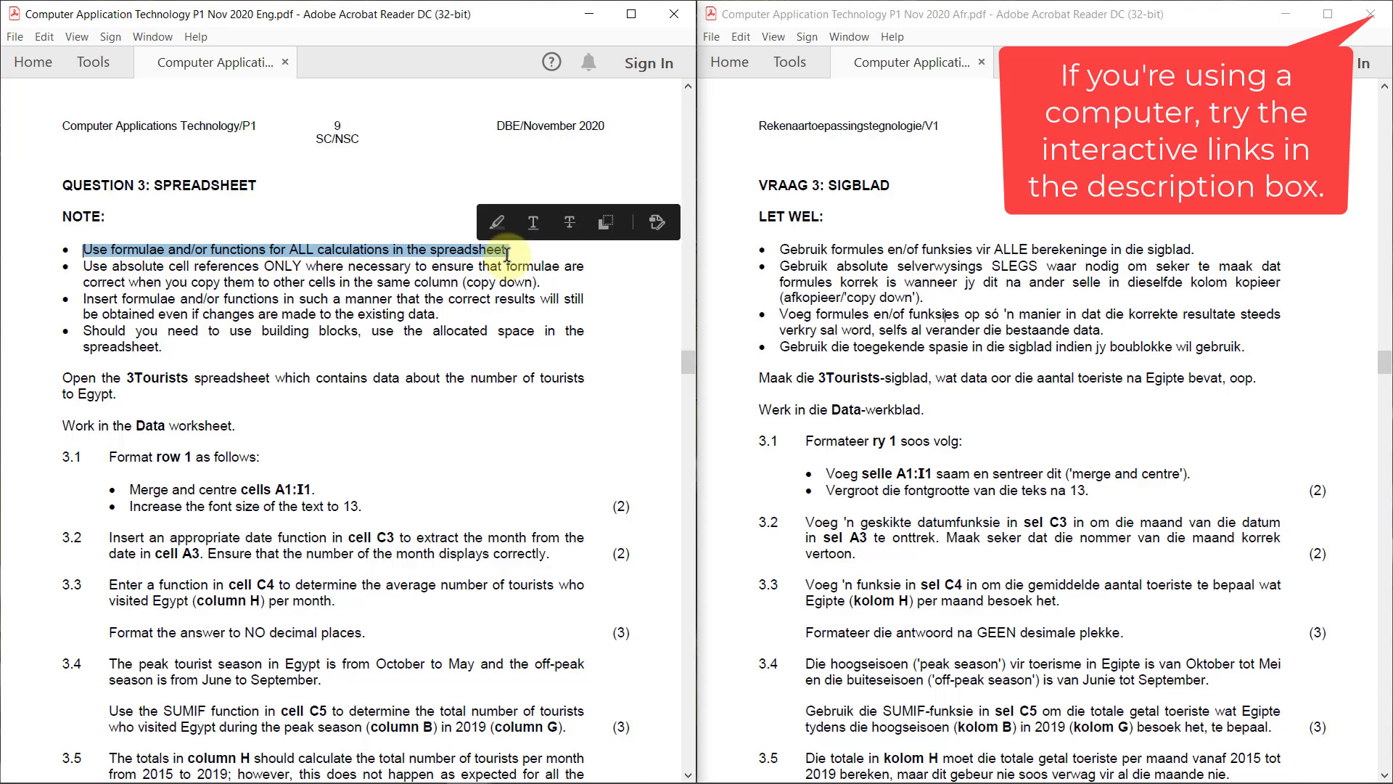
left_click_drag(83, 265, 410, 282)
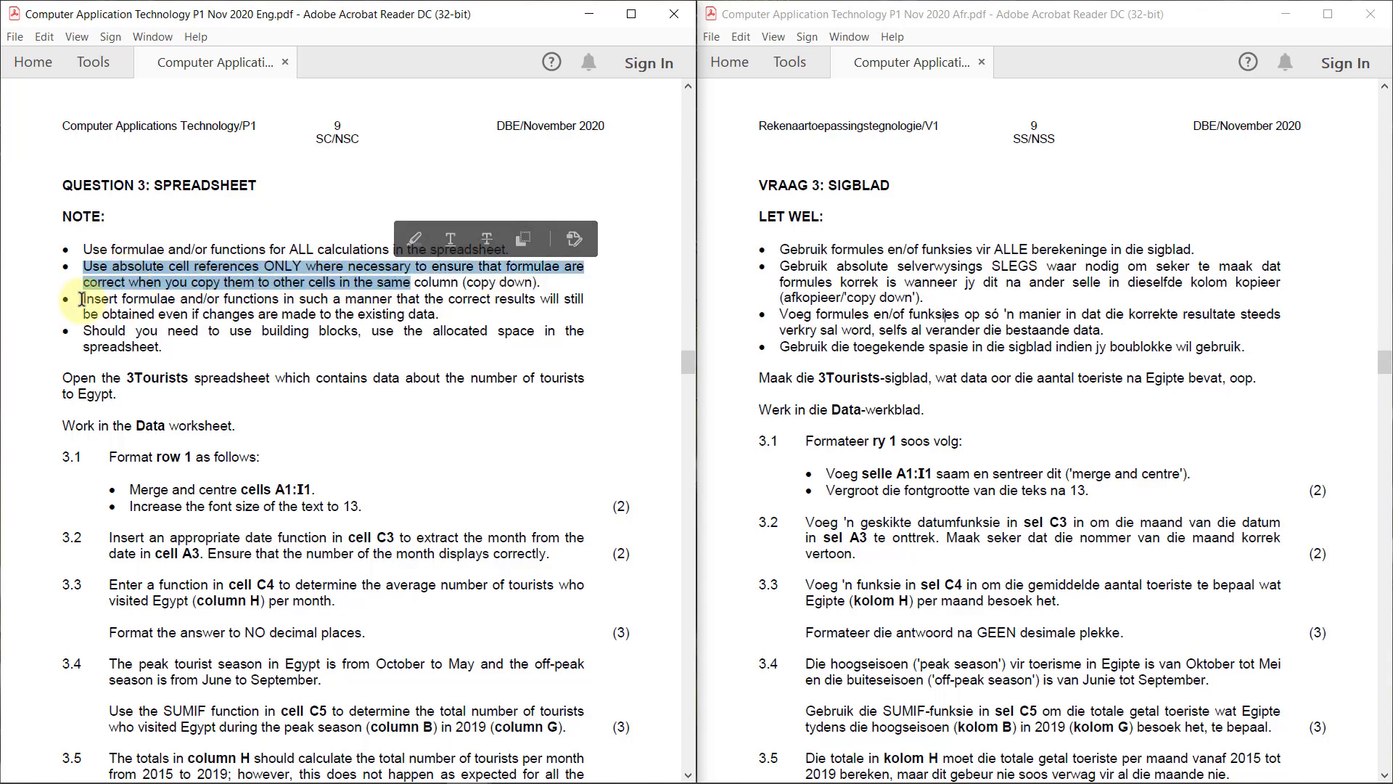
left_click_drag(82, 299, 439, 314)
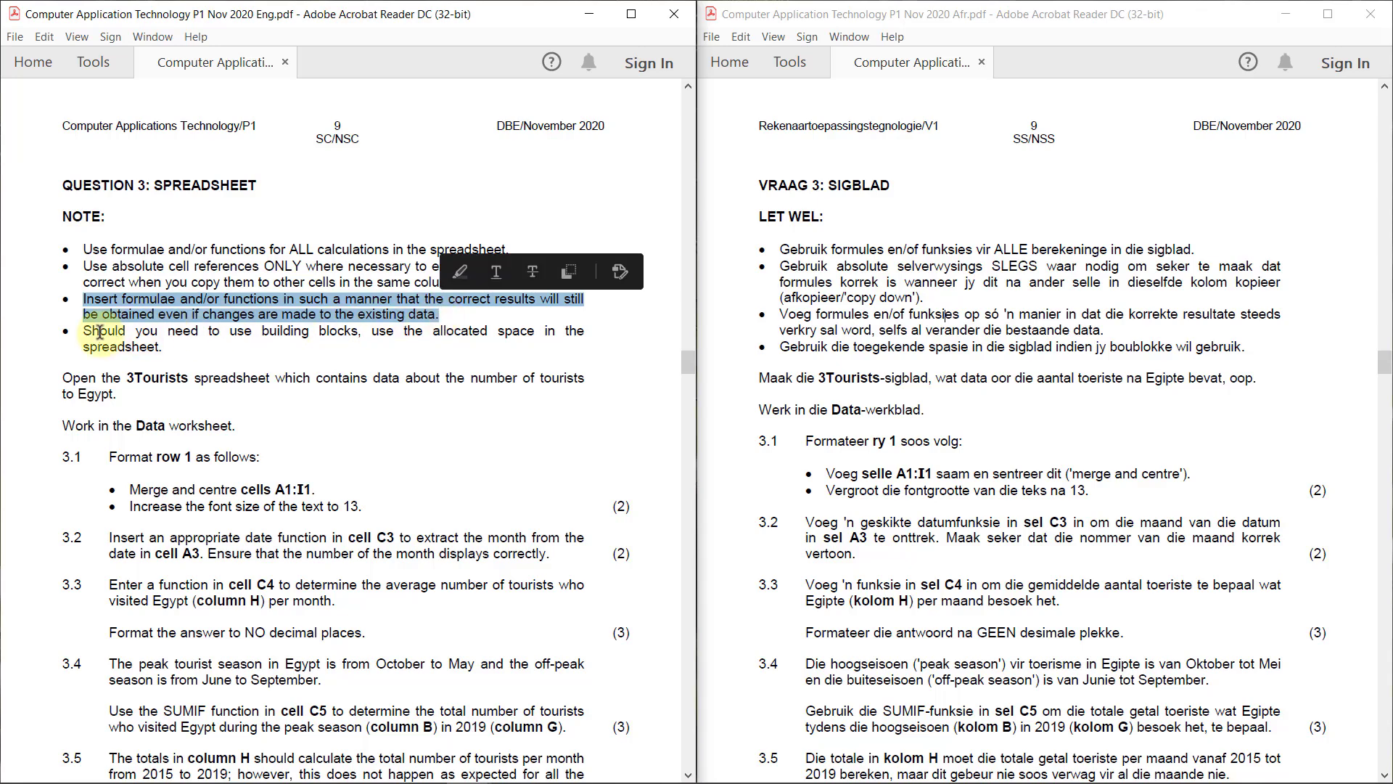
left_click_drag(93, 333, 165, 350)
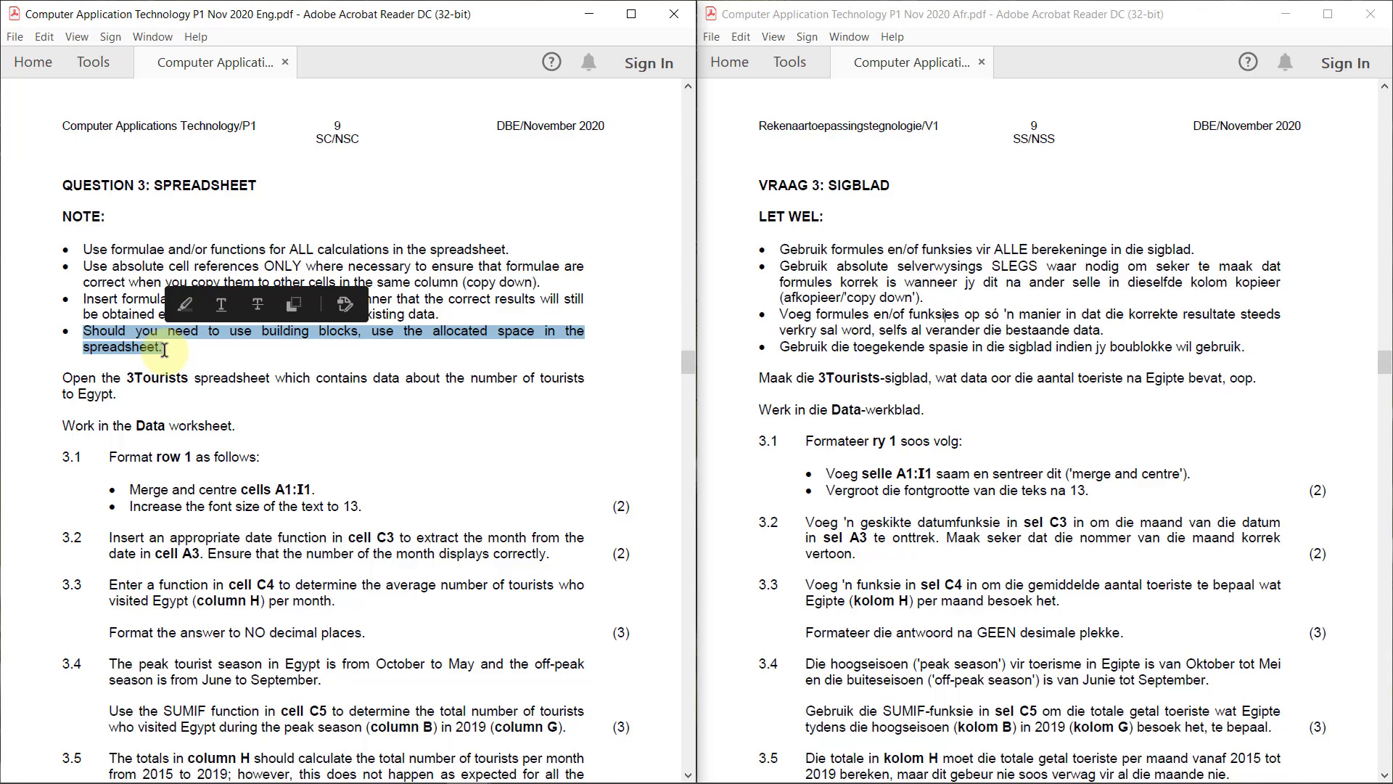
left_click(165, 350)
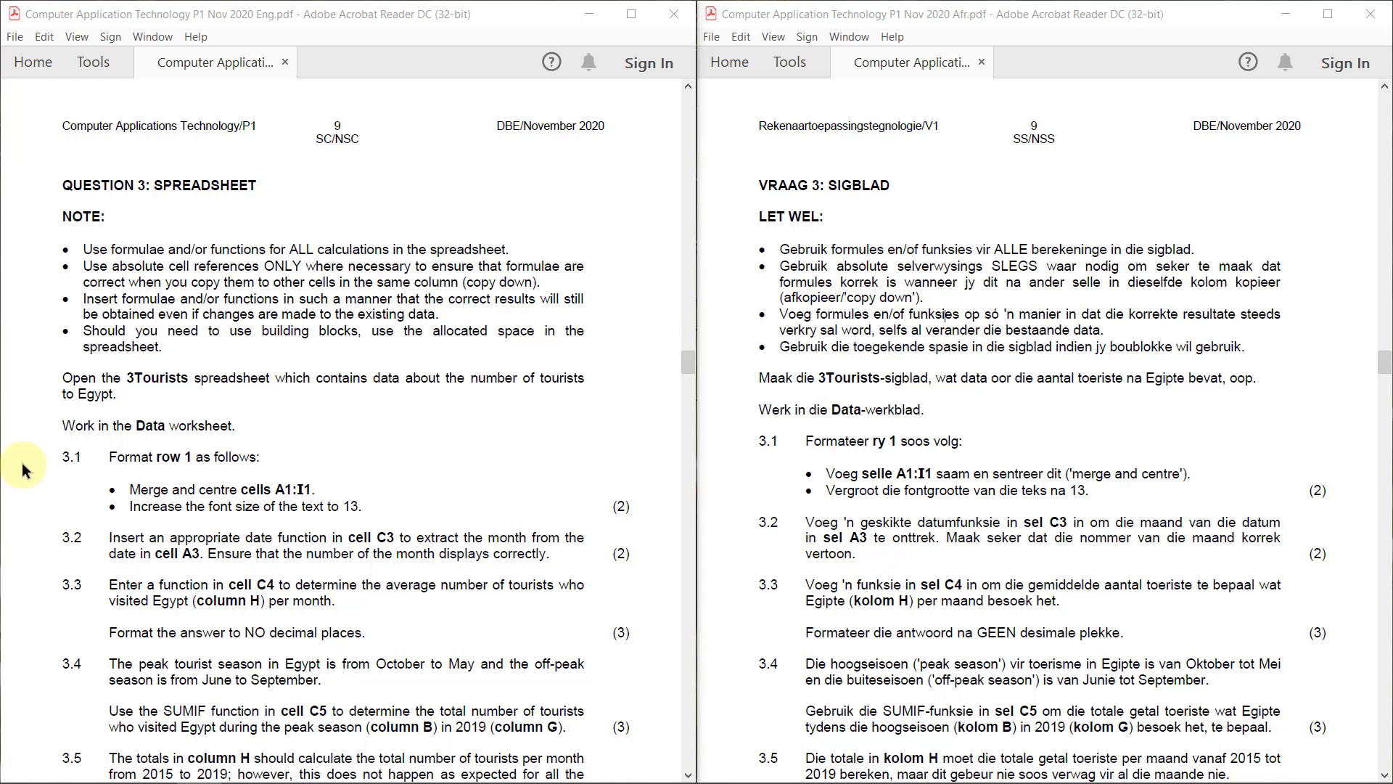
- Switch to the 3Tourists workbook in Excel and merge and centre cells A1:I1 on the Data worksheet
key("alt+Tab")
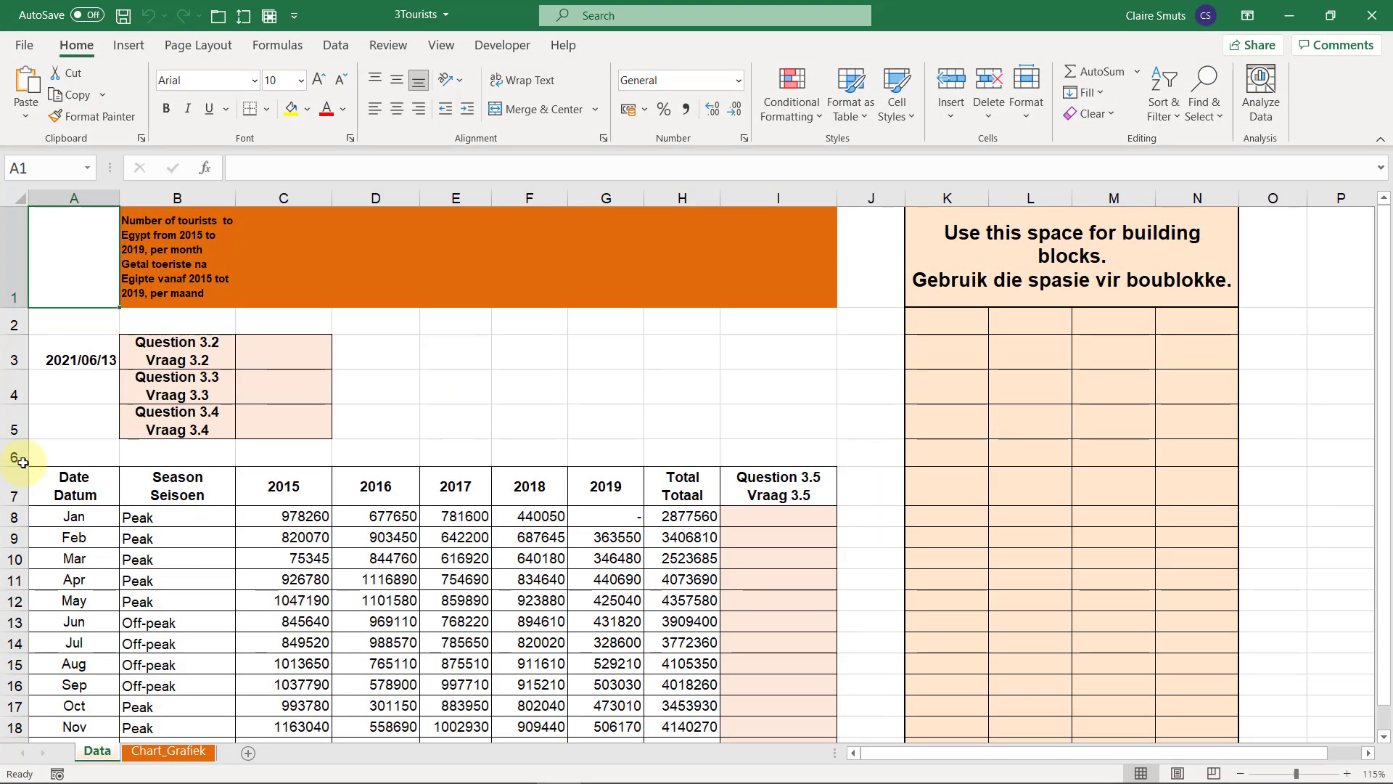
left_click_drag(68, 237, 820, 233)
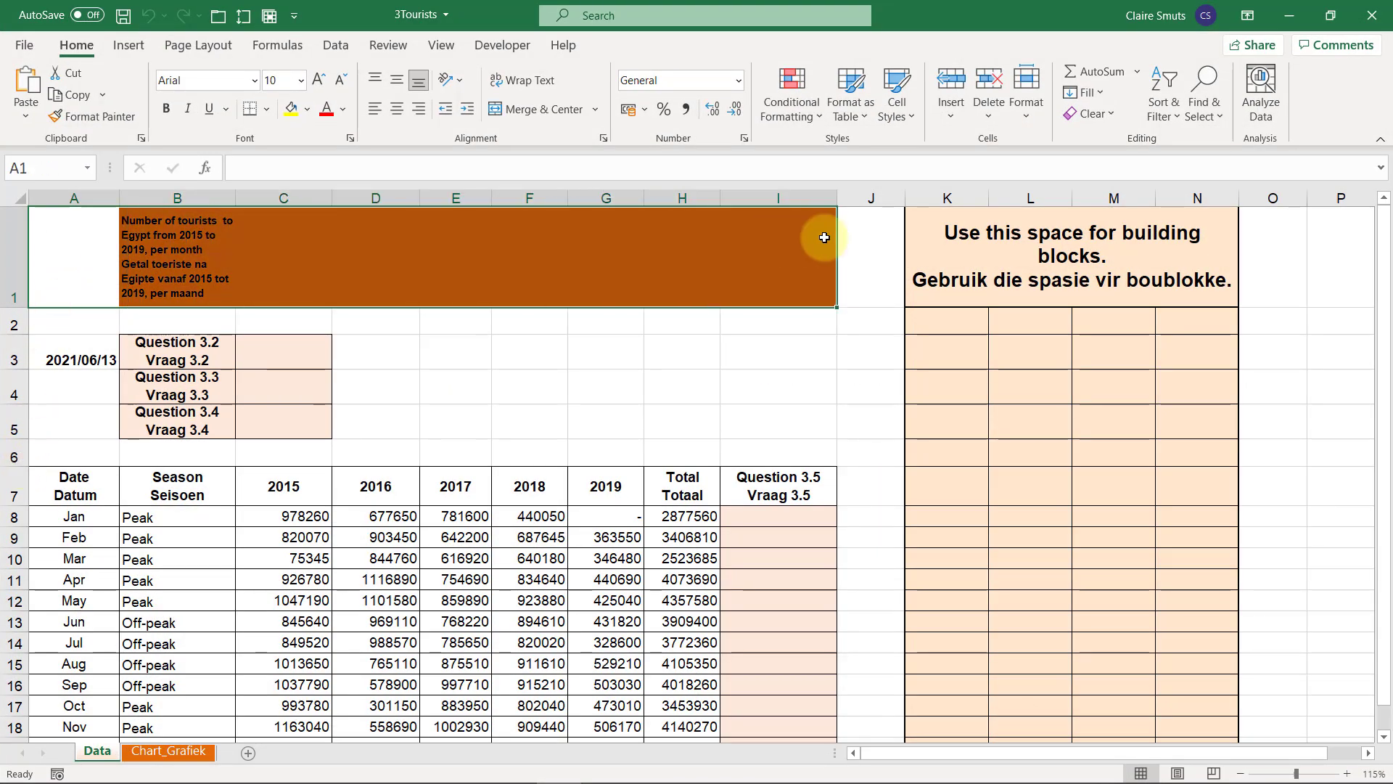
left_click(512, 109)
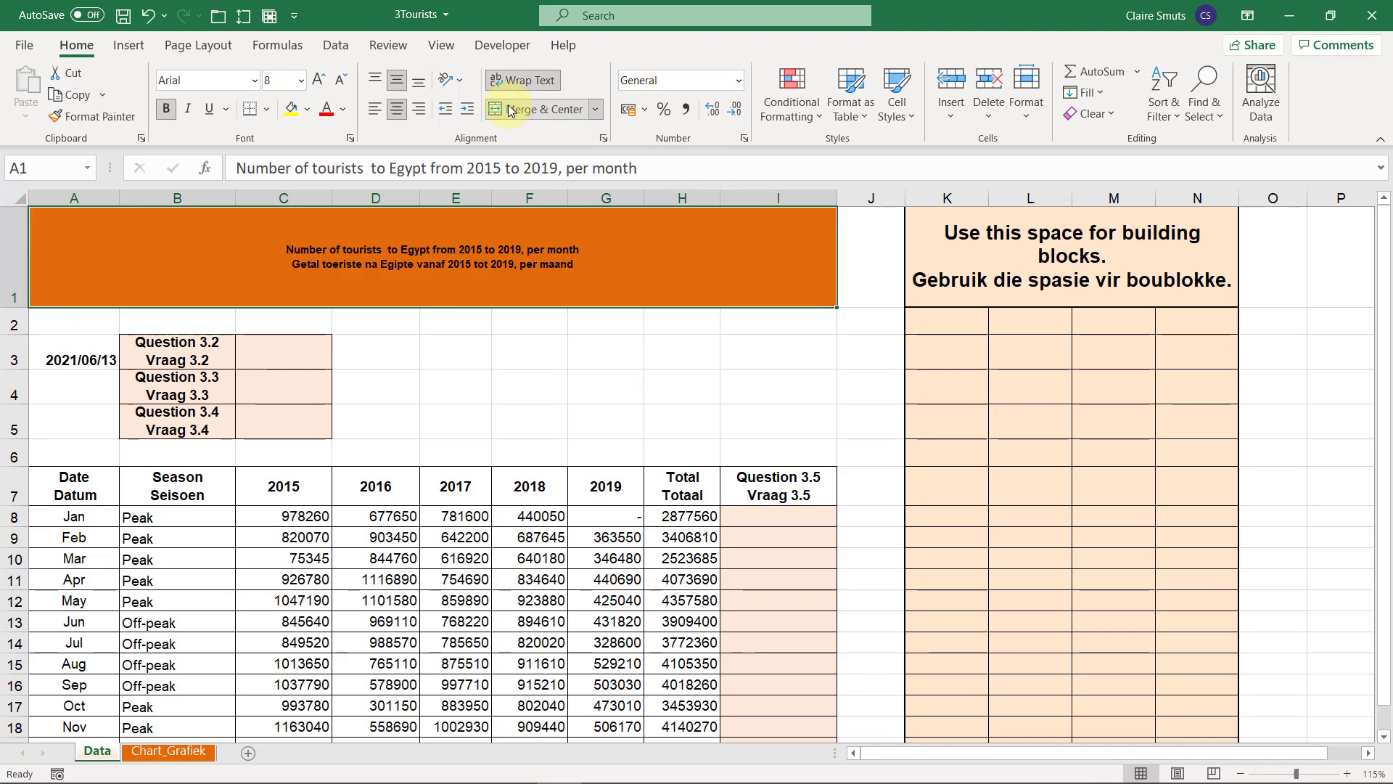
- Set the font size of the merged heading in row 1 to 13
left_click(322, 81)
left_click(322, 81)
left_click(322, 80)
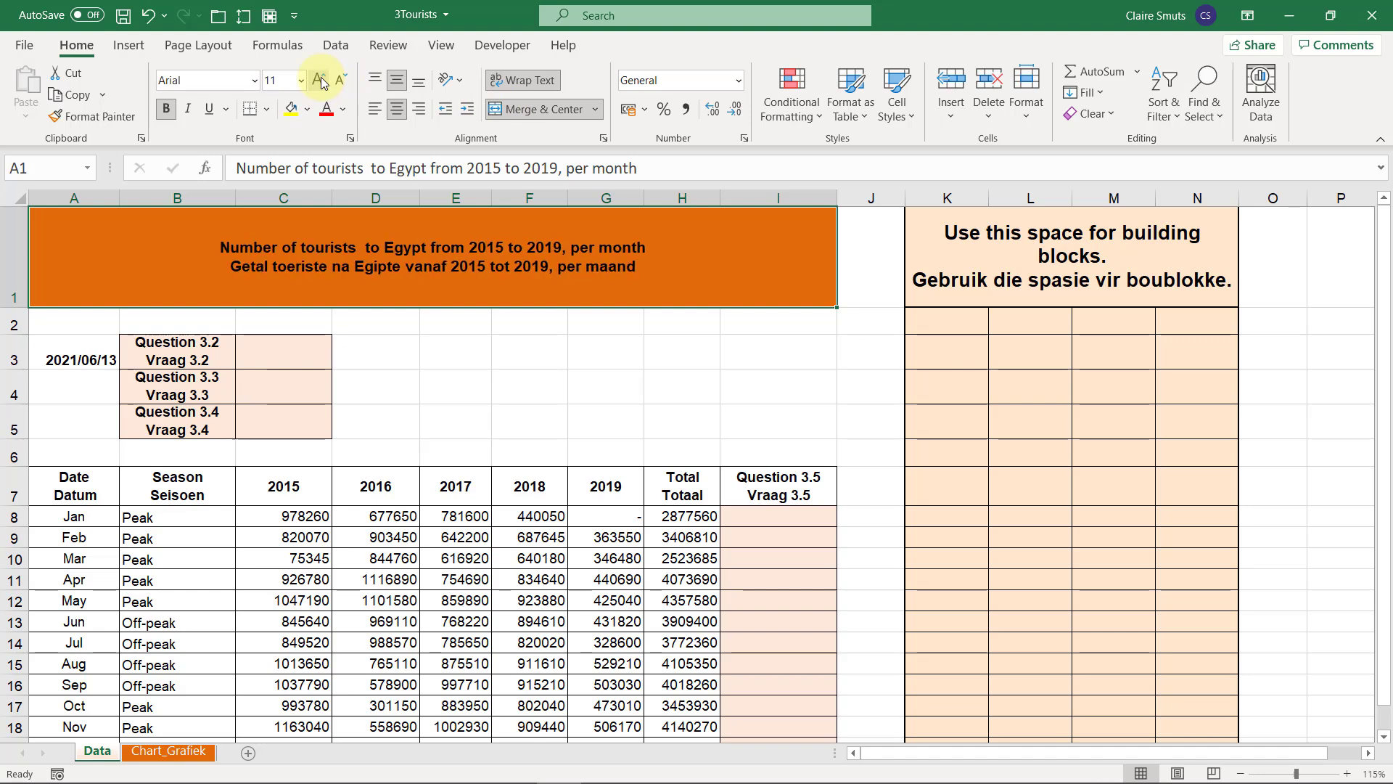
left_click(322, 80)
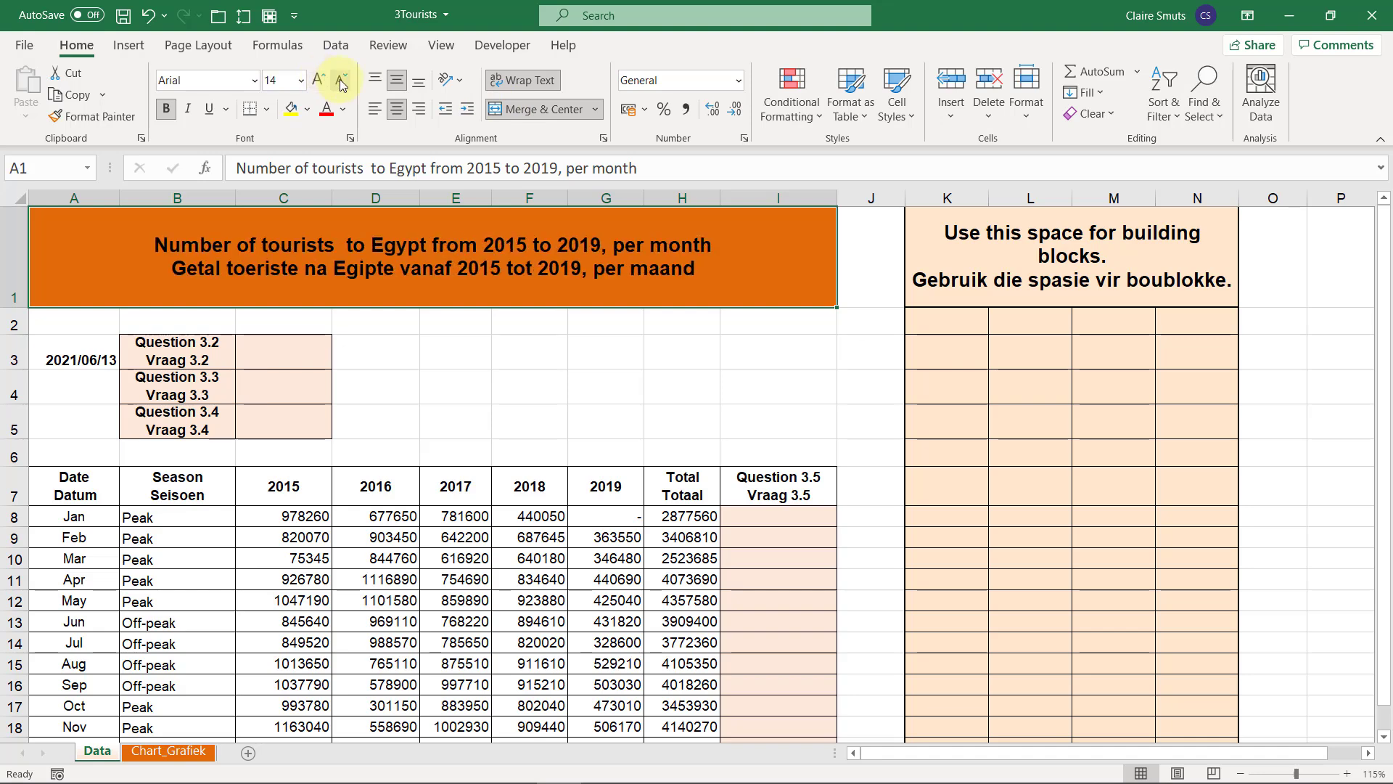
left_click(284, 88)
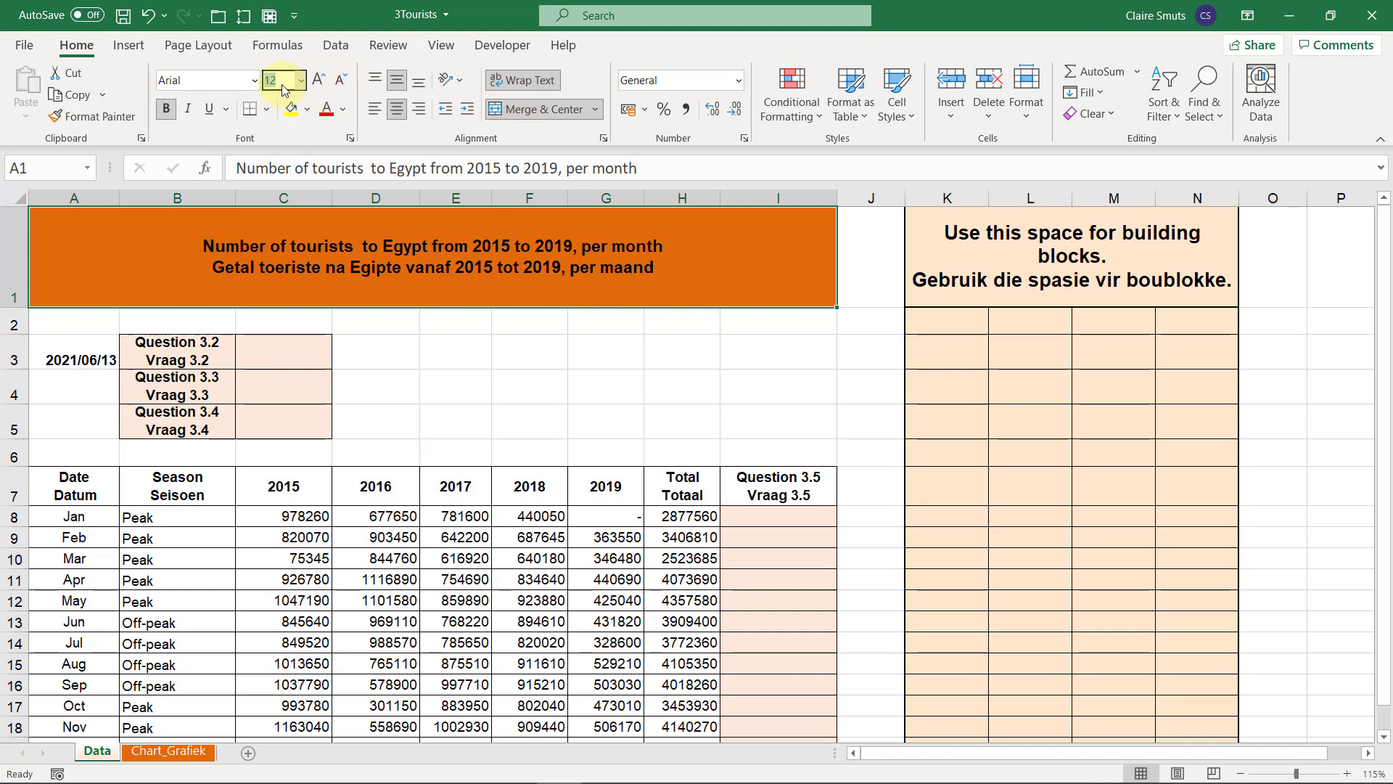
type("13")
key("Return")
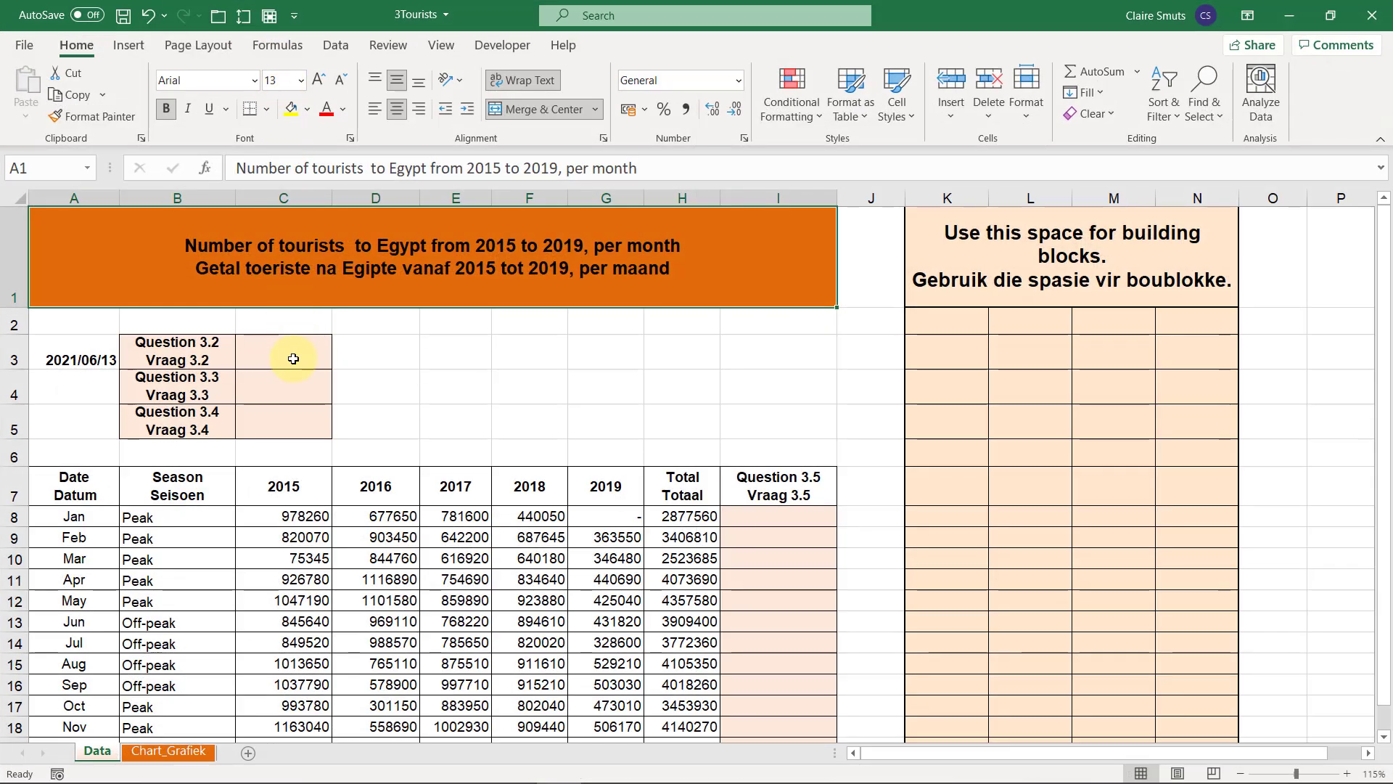
- Enter =MONTH(A3) in cell C3 to extract the month from the date in A3
left_click(293, 358)
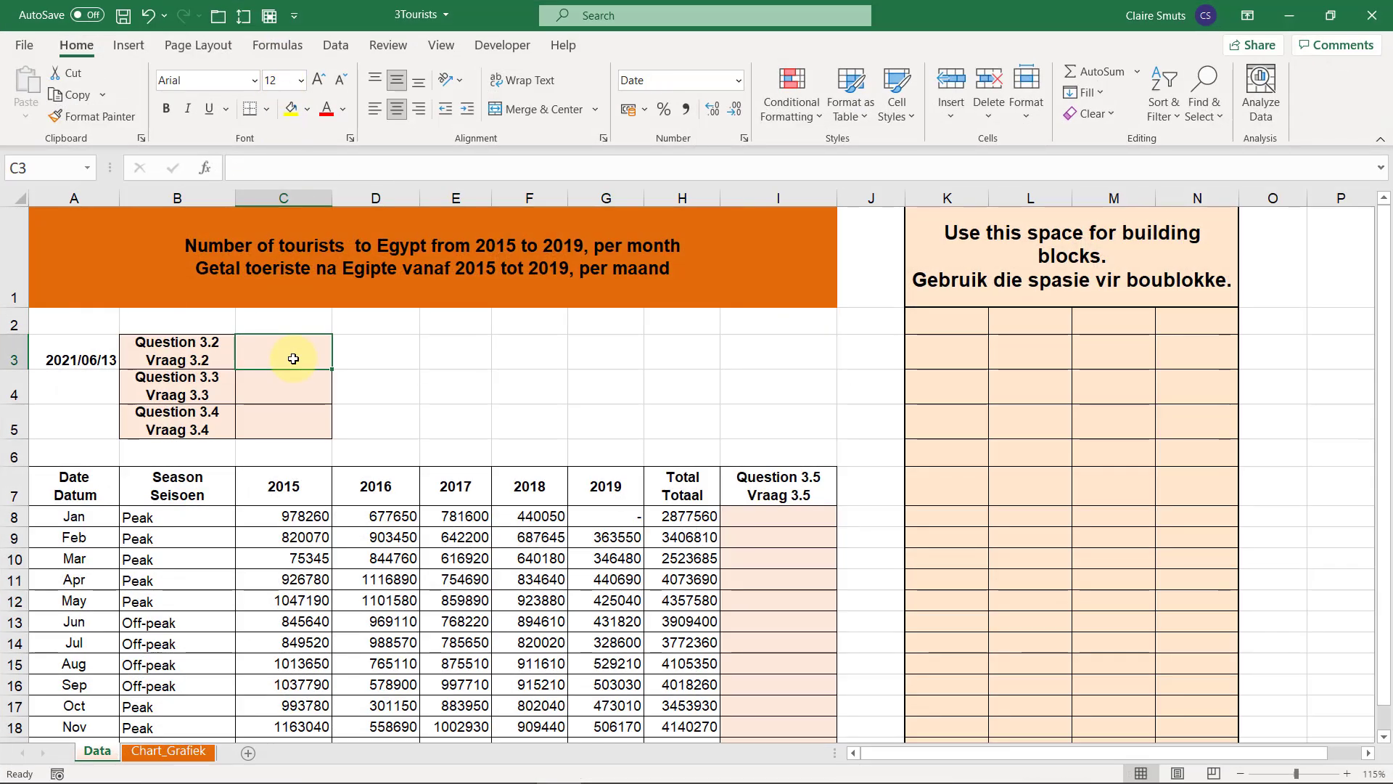
type("=month")
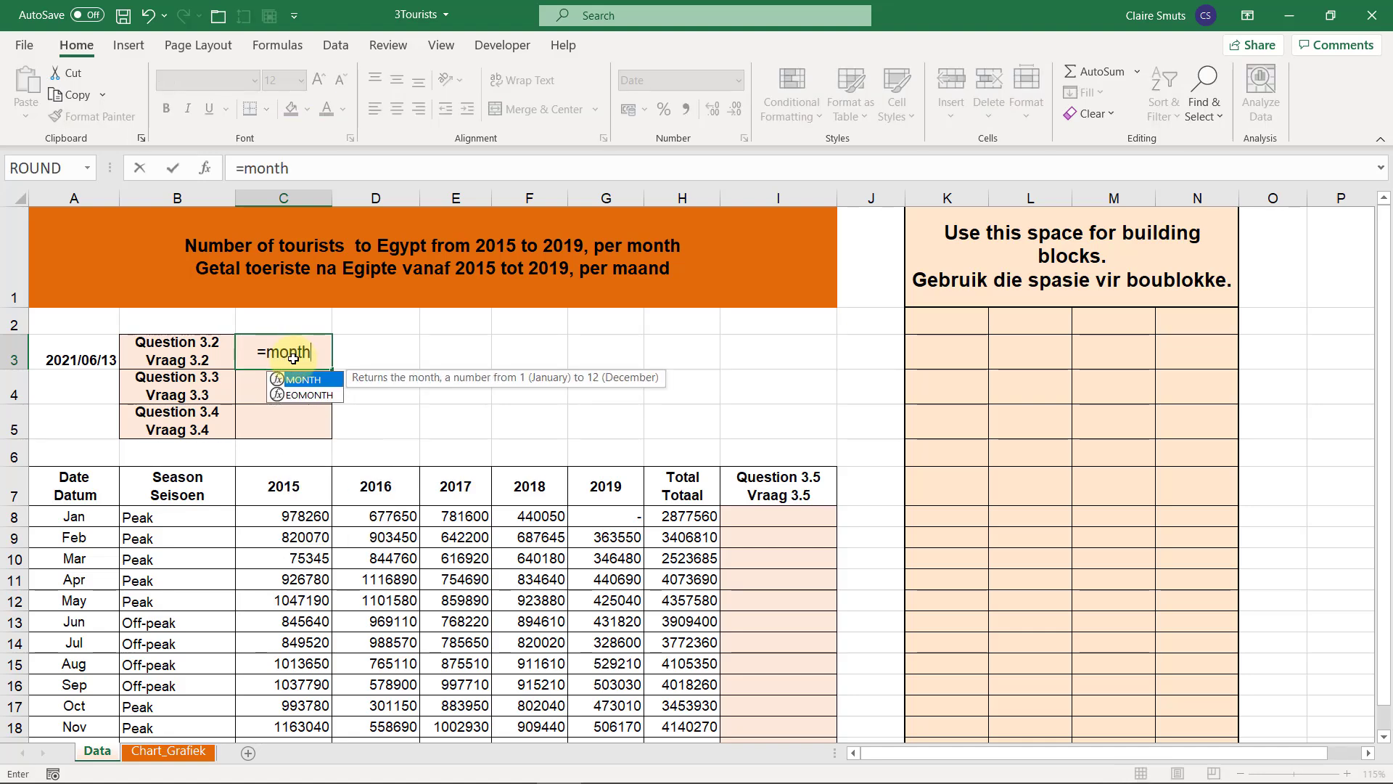
key("Tab")
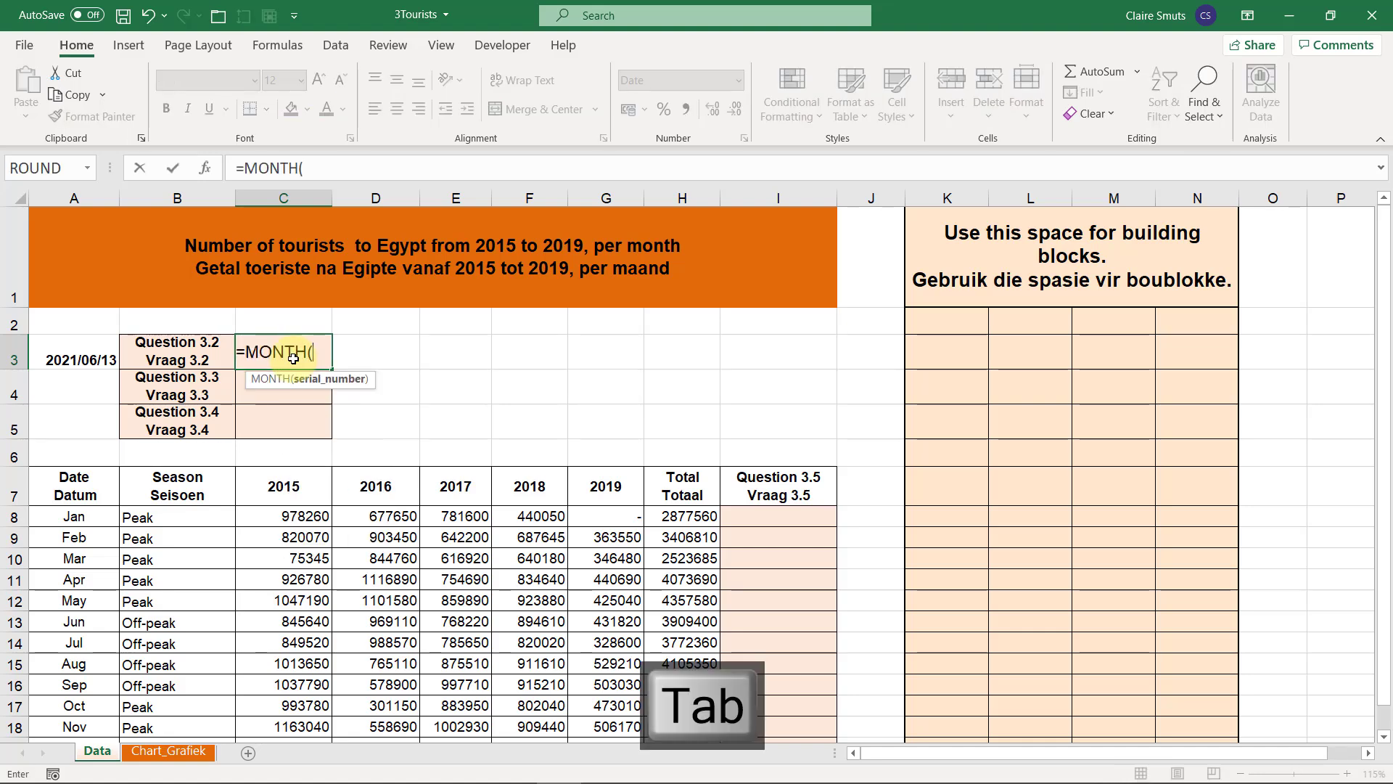
left_click(72, 355)
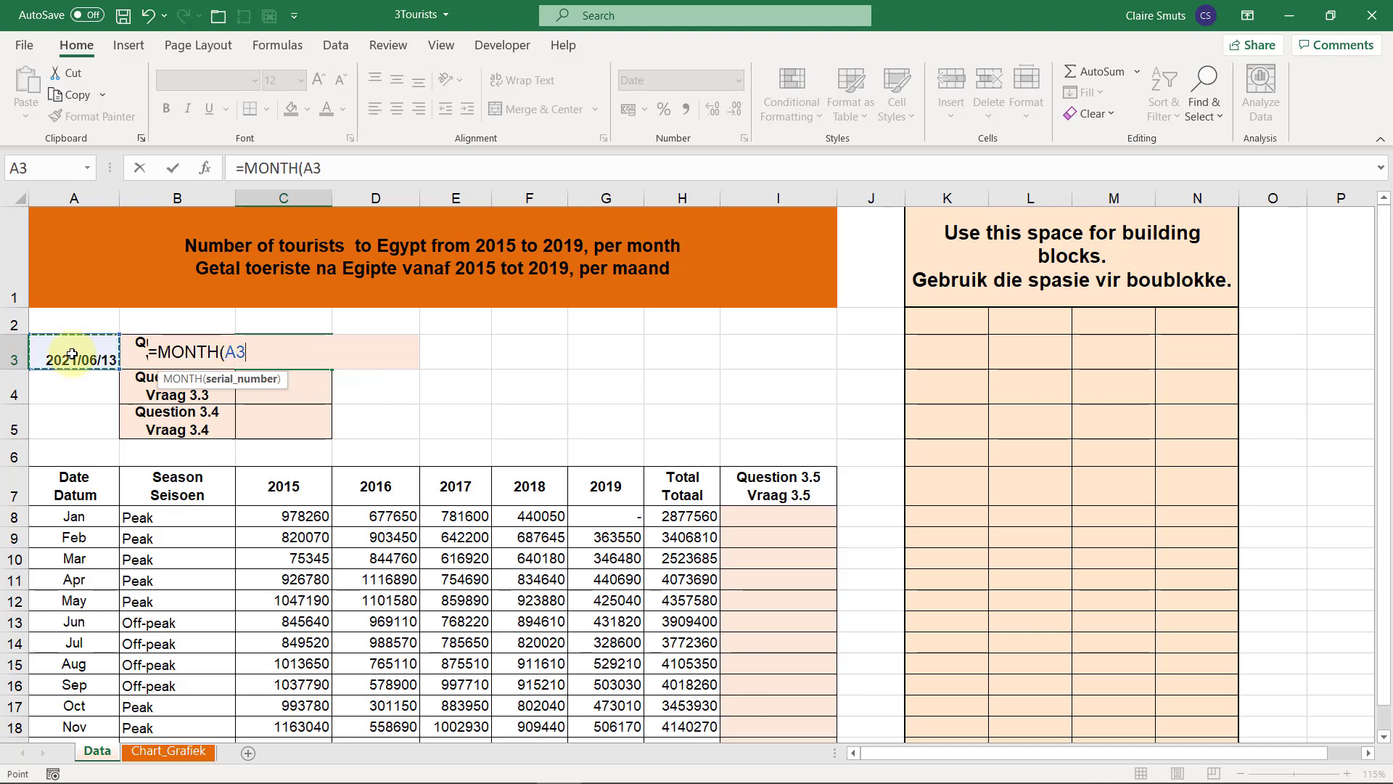
type(")")
key("Return")
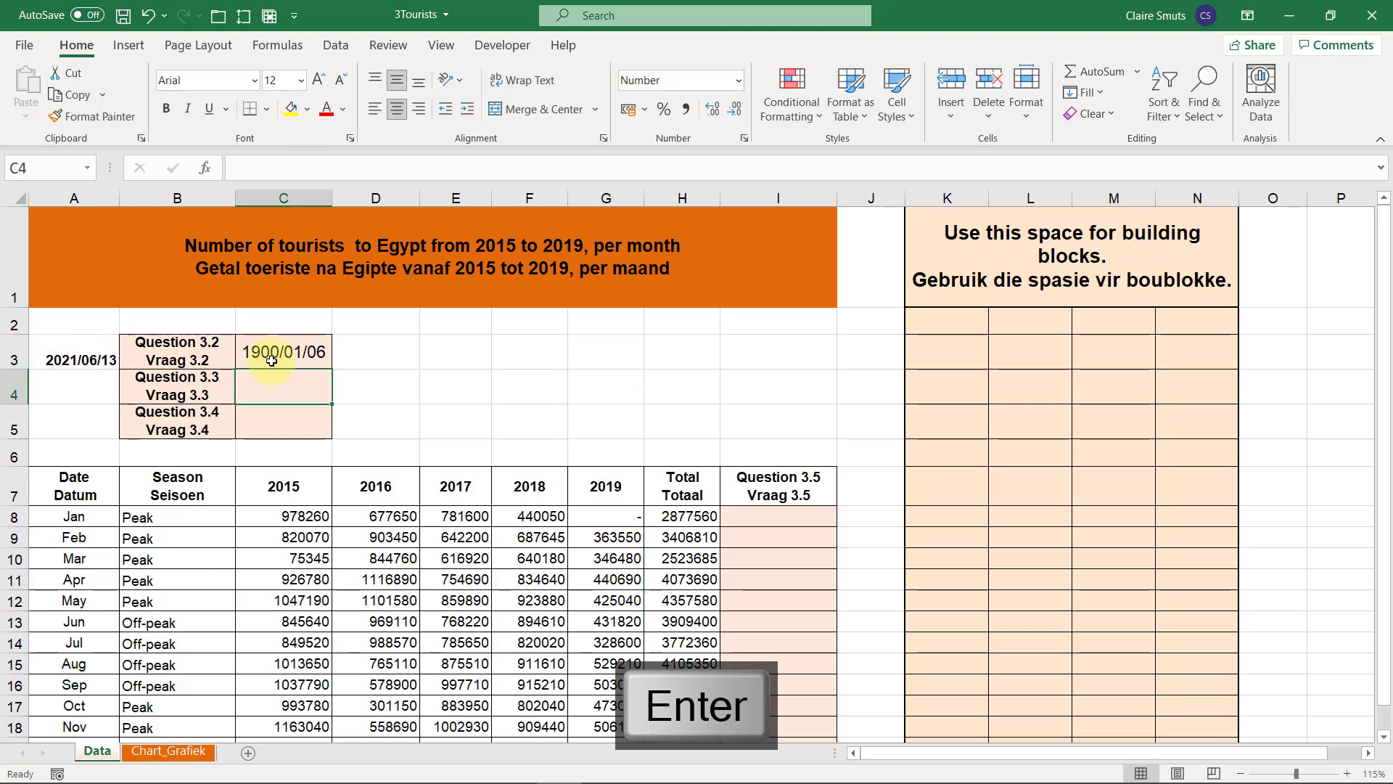
- Change the number format of cell C3 to General so the month displays as a number
left_click(272, 361)
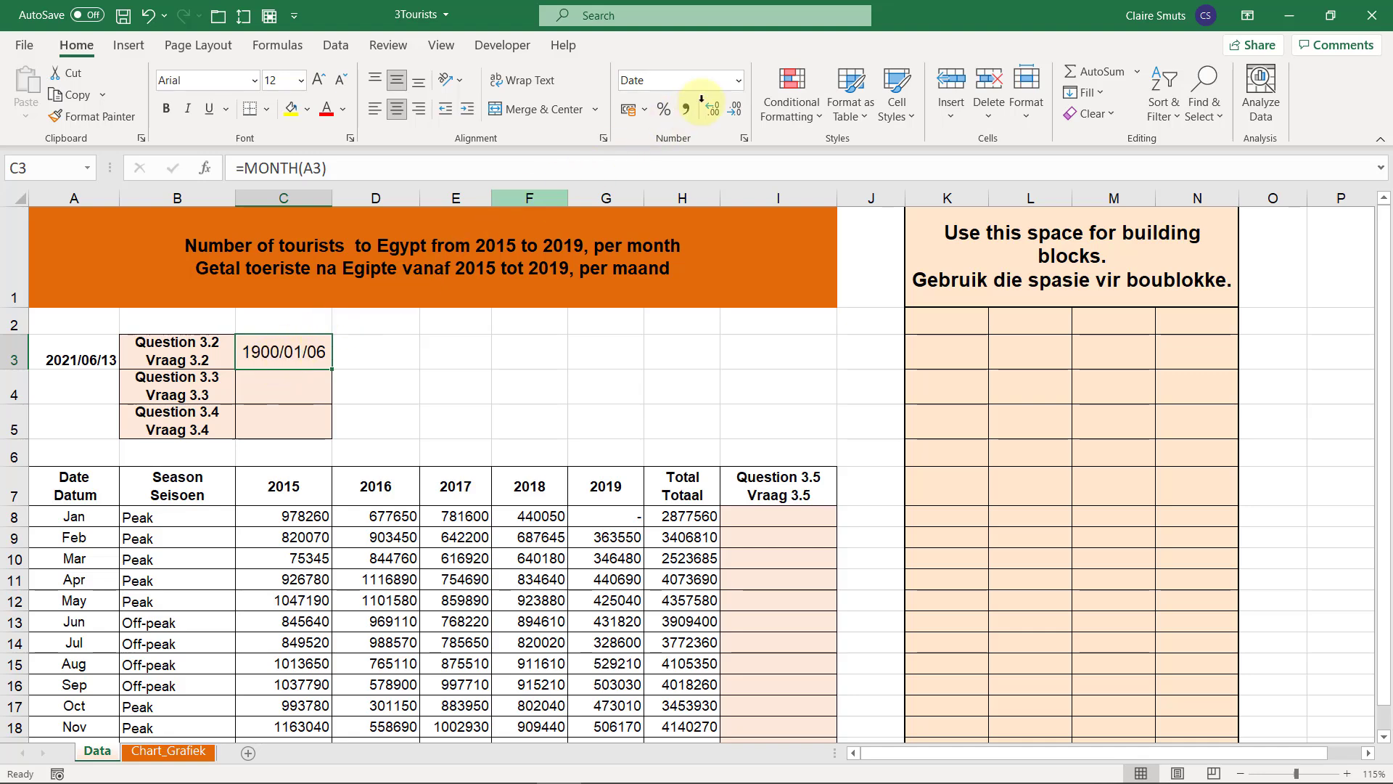
left_click(737, 82)
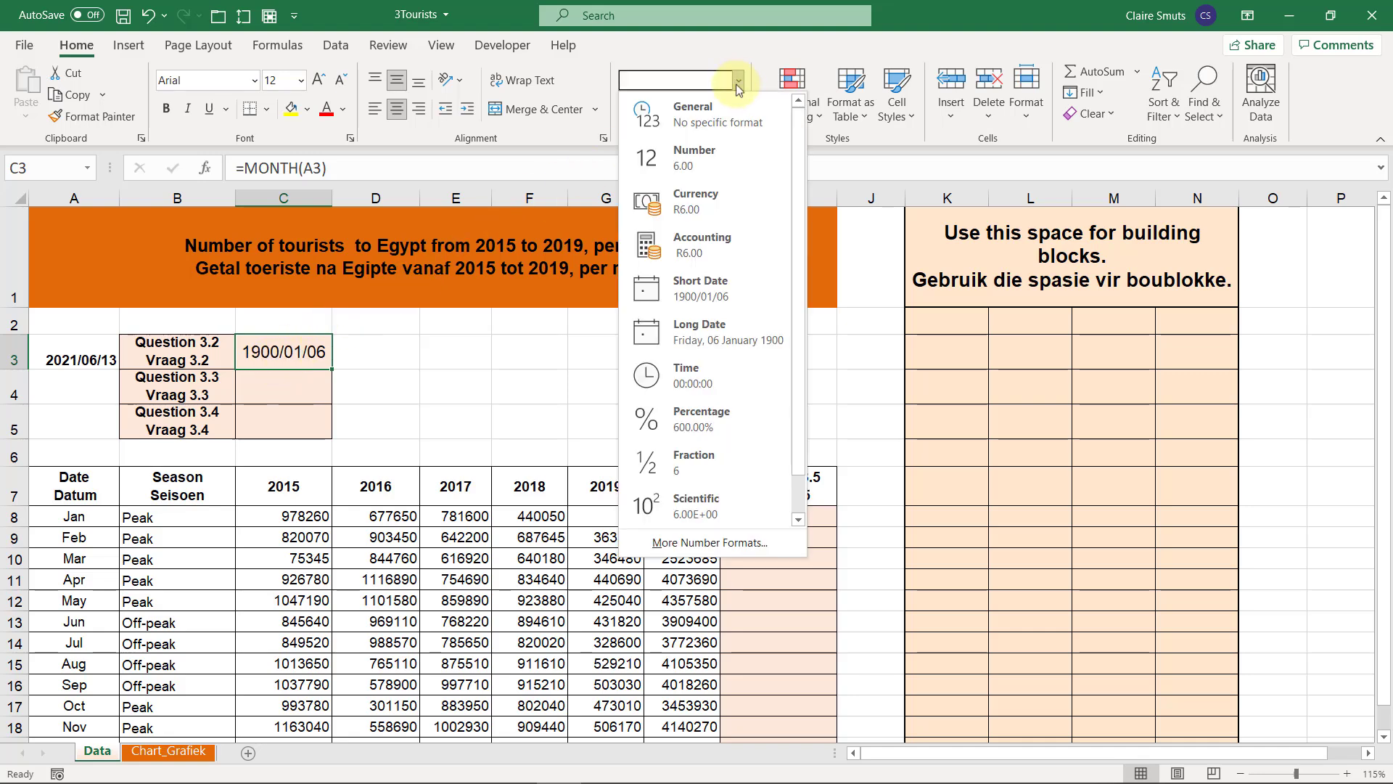
left_click(711, 125)
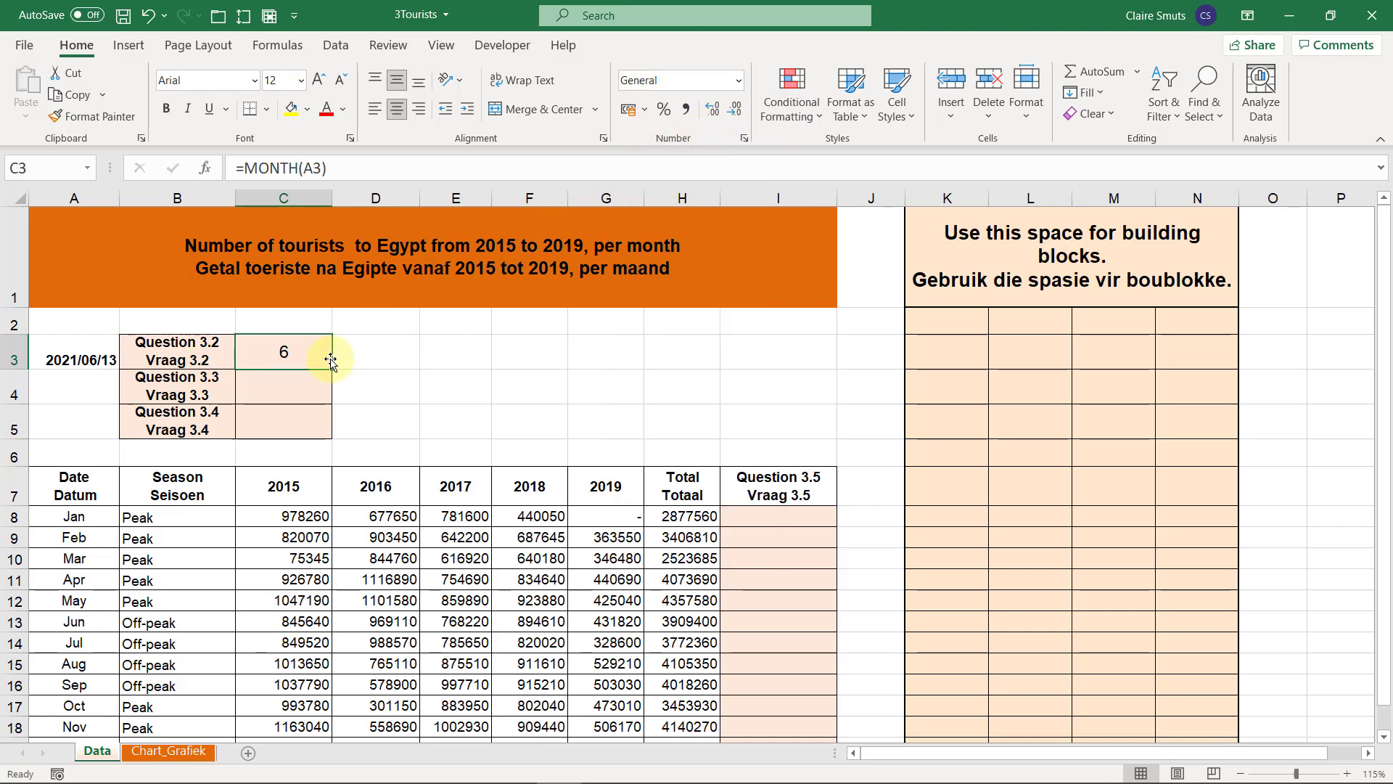
- After checking question 3.3, enter =AVERAGE(H8:H19) in cell C4 and format the answer to no decimal places
key("alt+Tab")
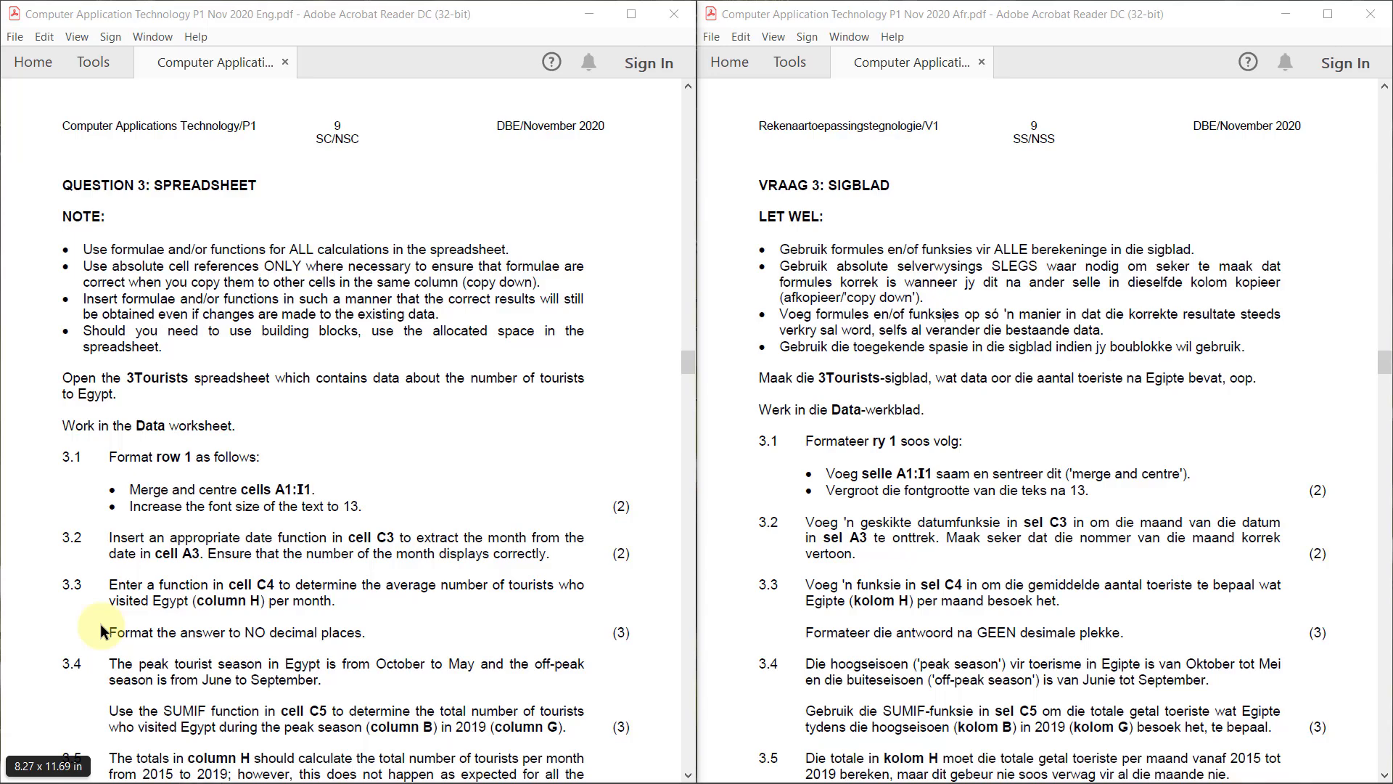
key("alt+Tab")
left_click(289, 388)
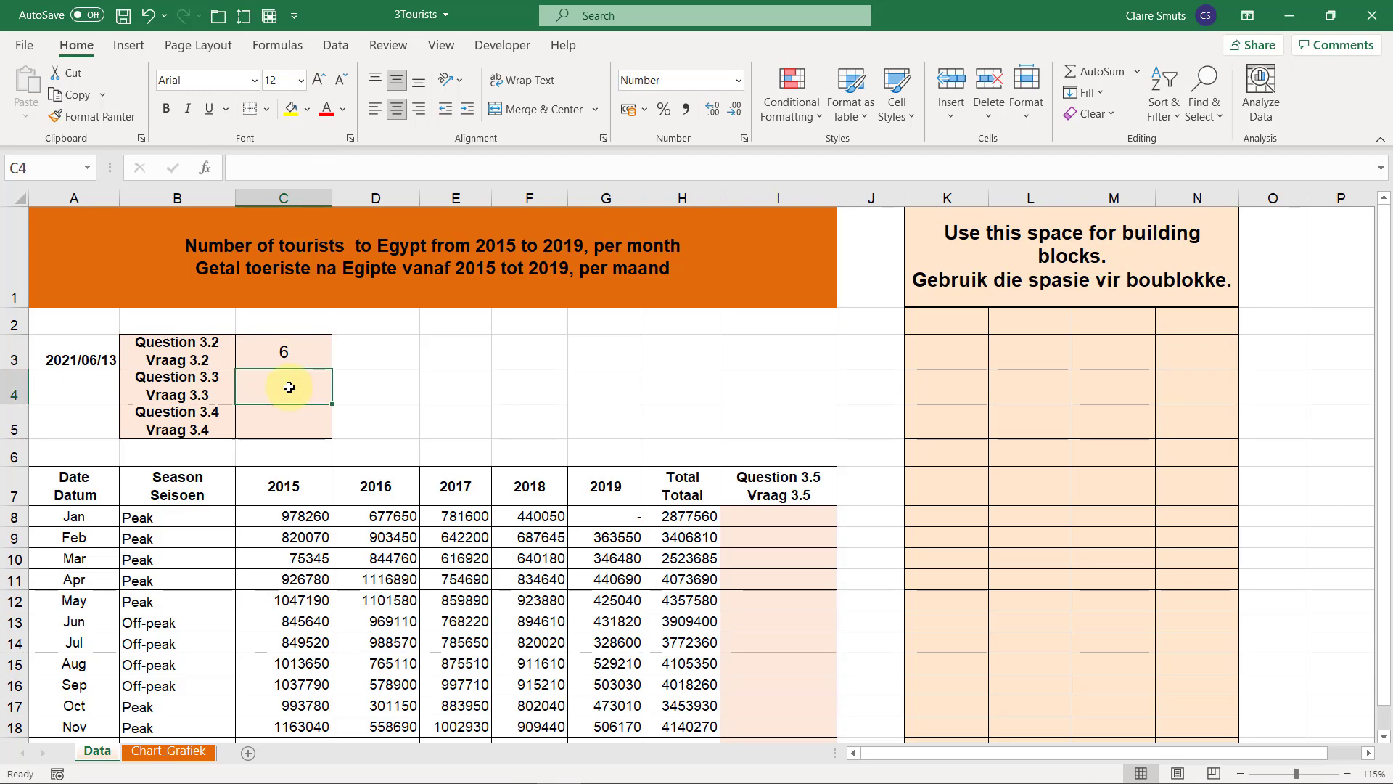
scroll(682, 558, "down", 5)
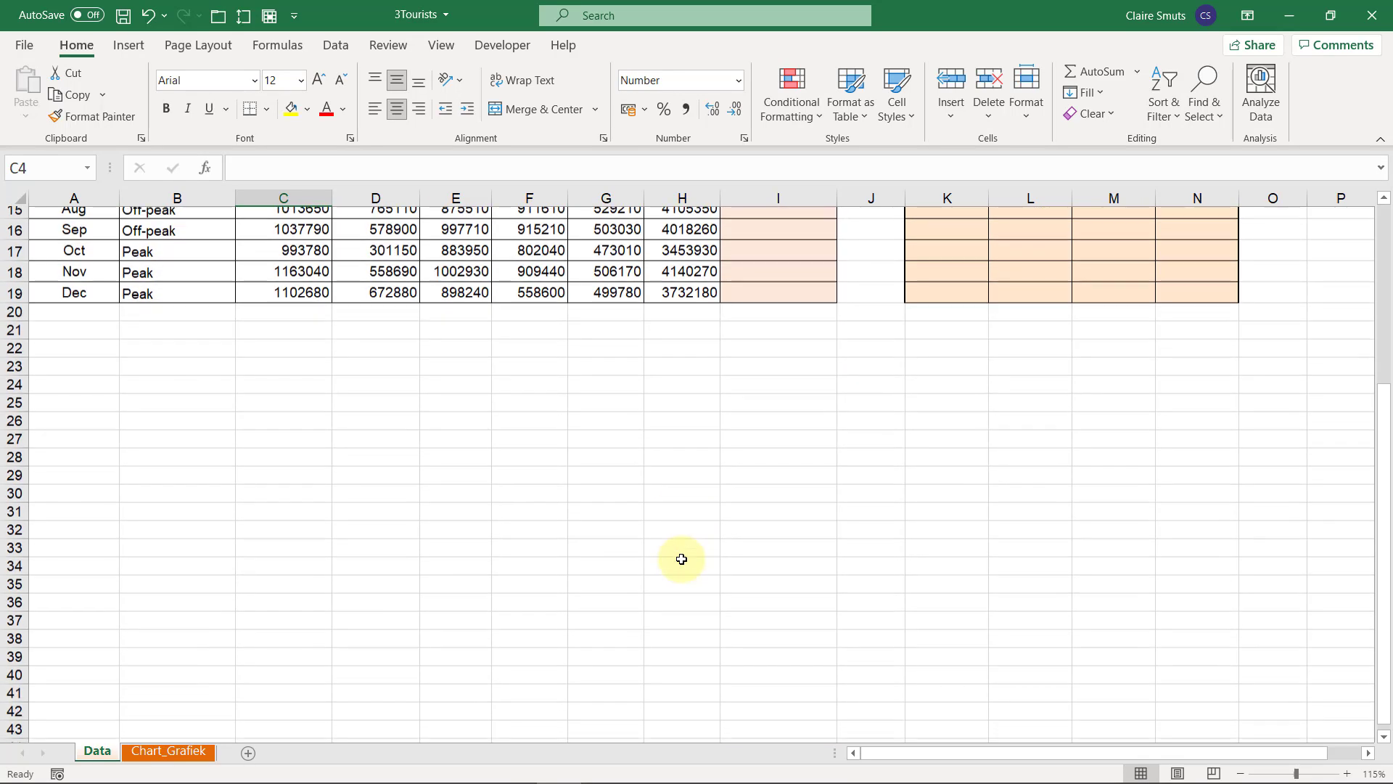
scroll(681, 558, "up", 5)
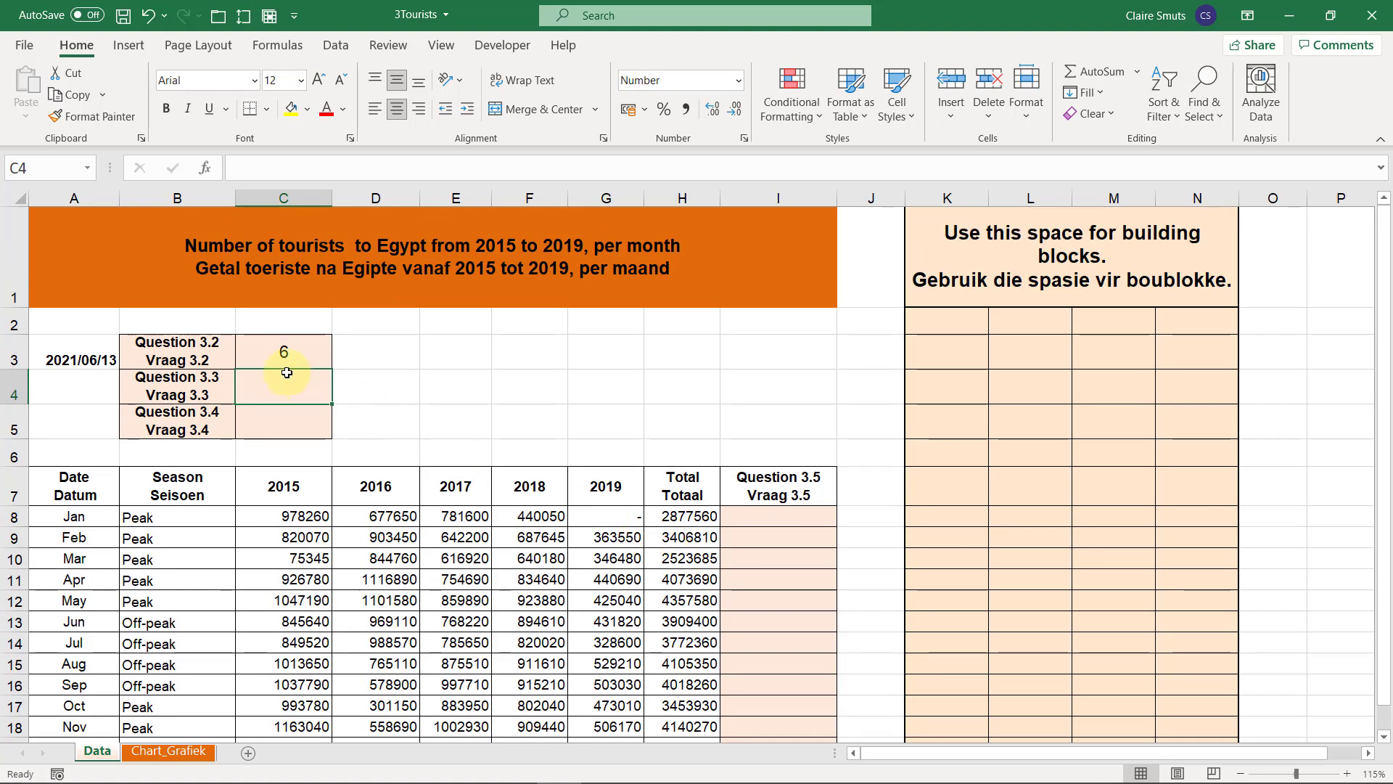
type("=aver")
key("Tab")
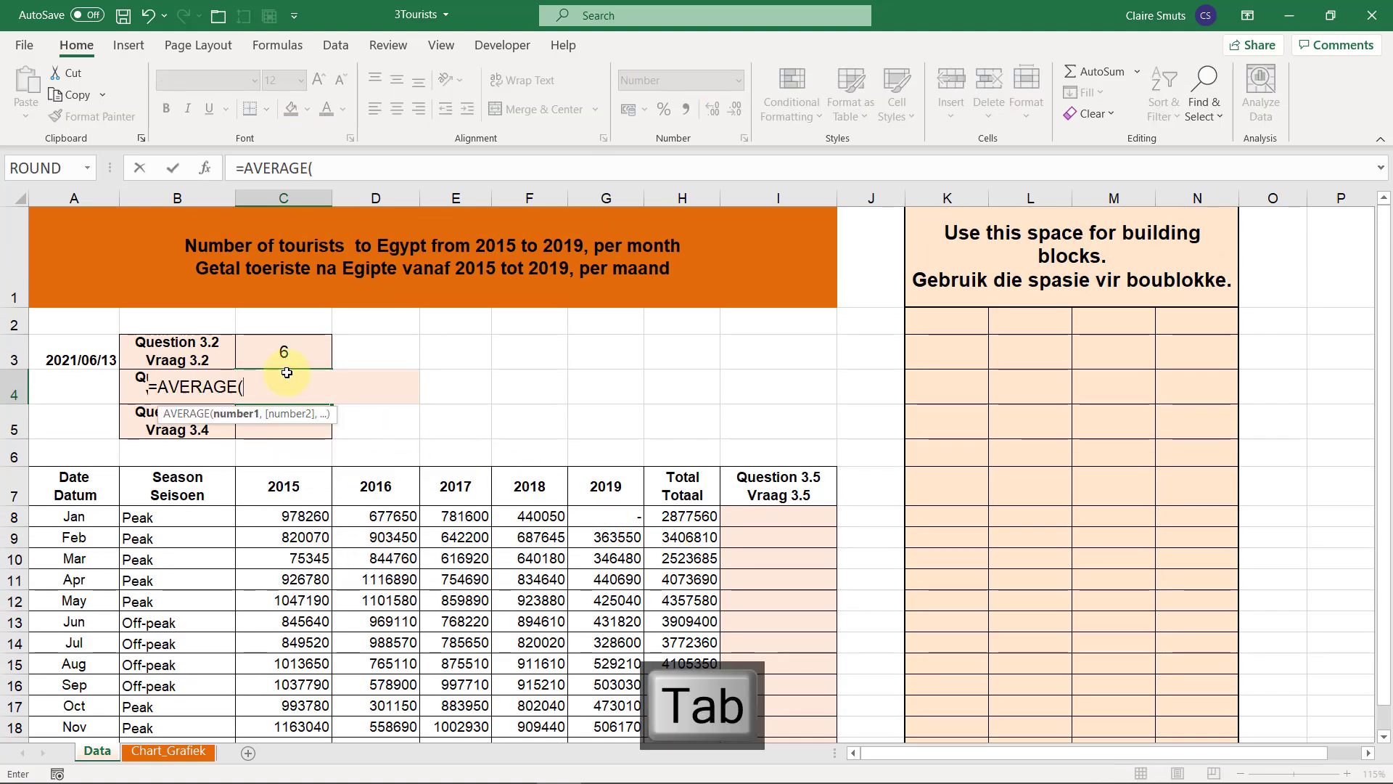
left_click(686, 512)
key("ctrl+shift+Down")
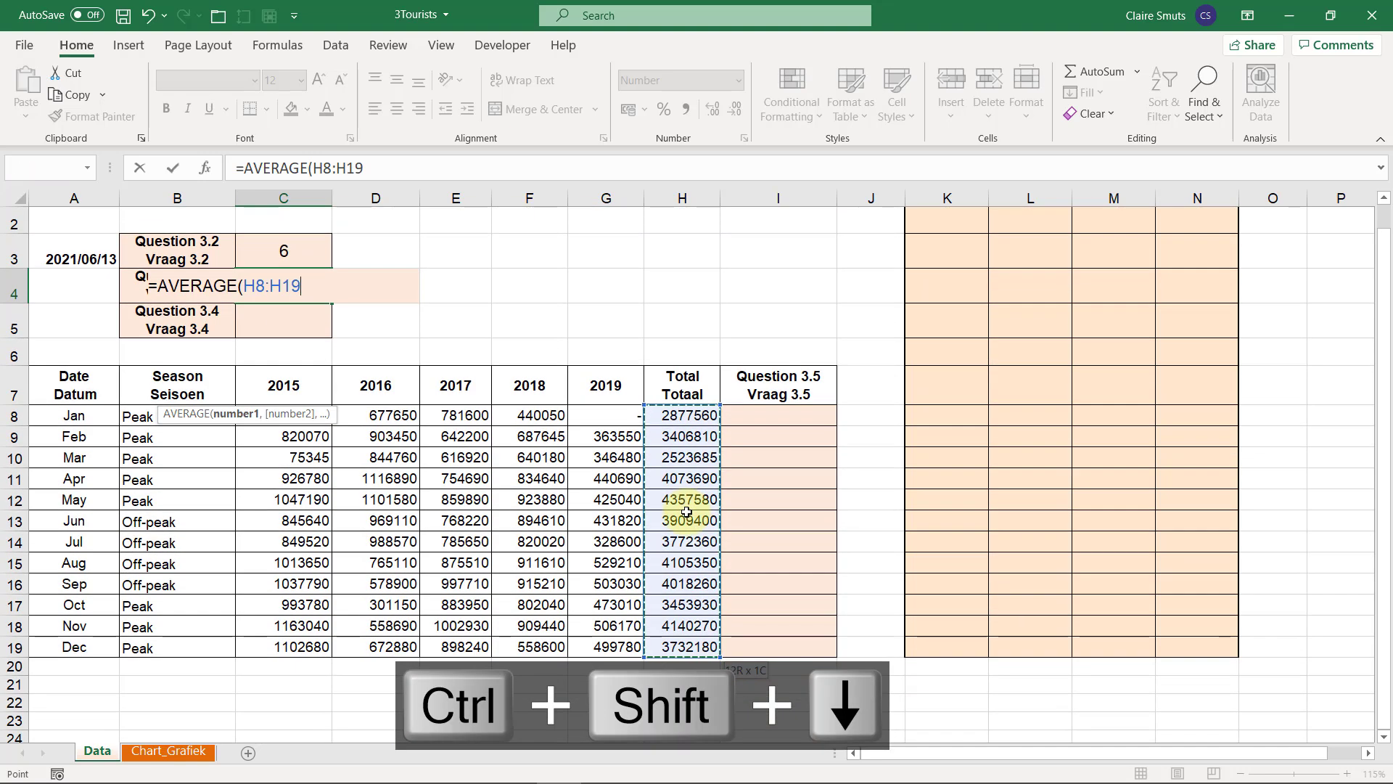
key("Return")
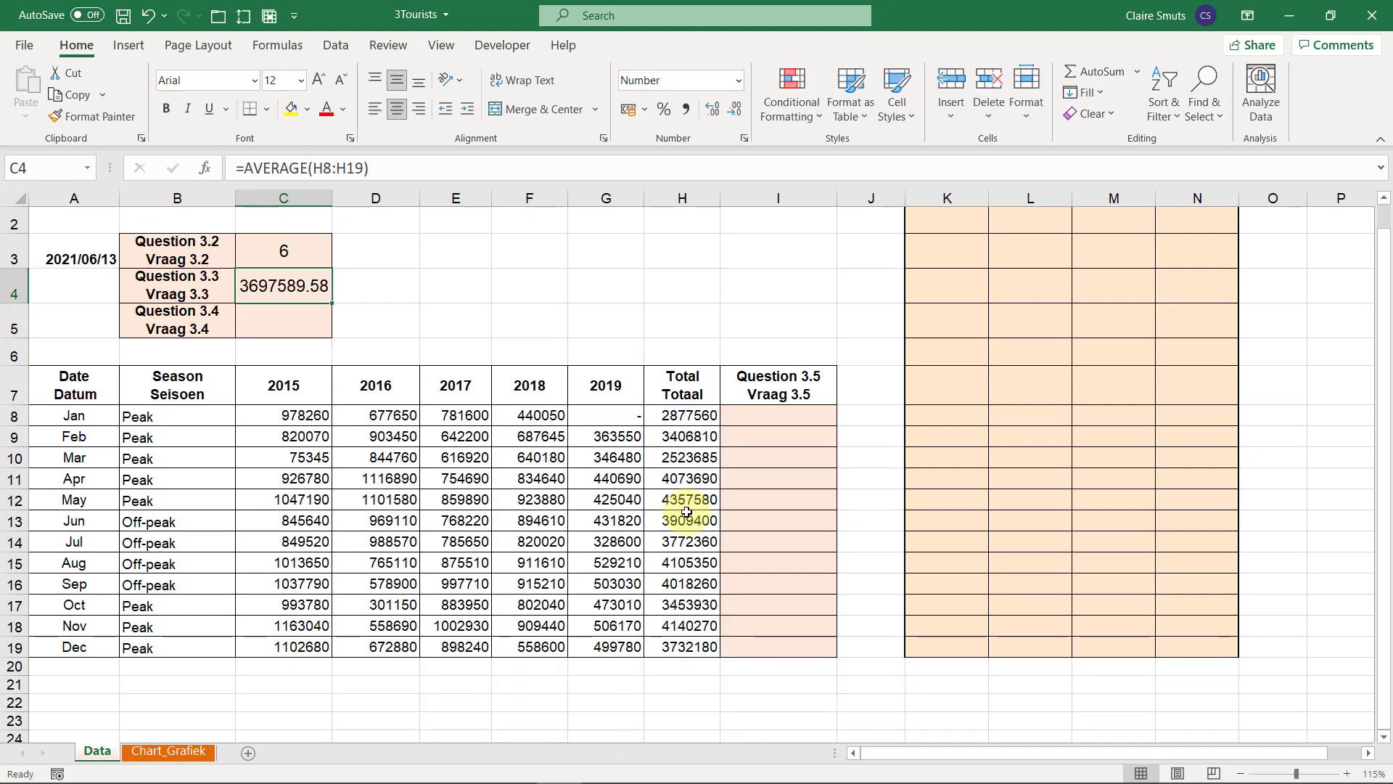
left_click(736, 117)
left_click(736, 118)
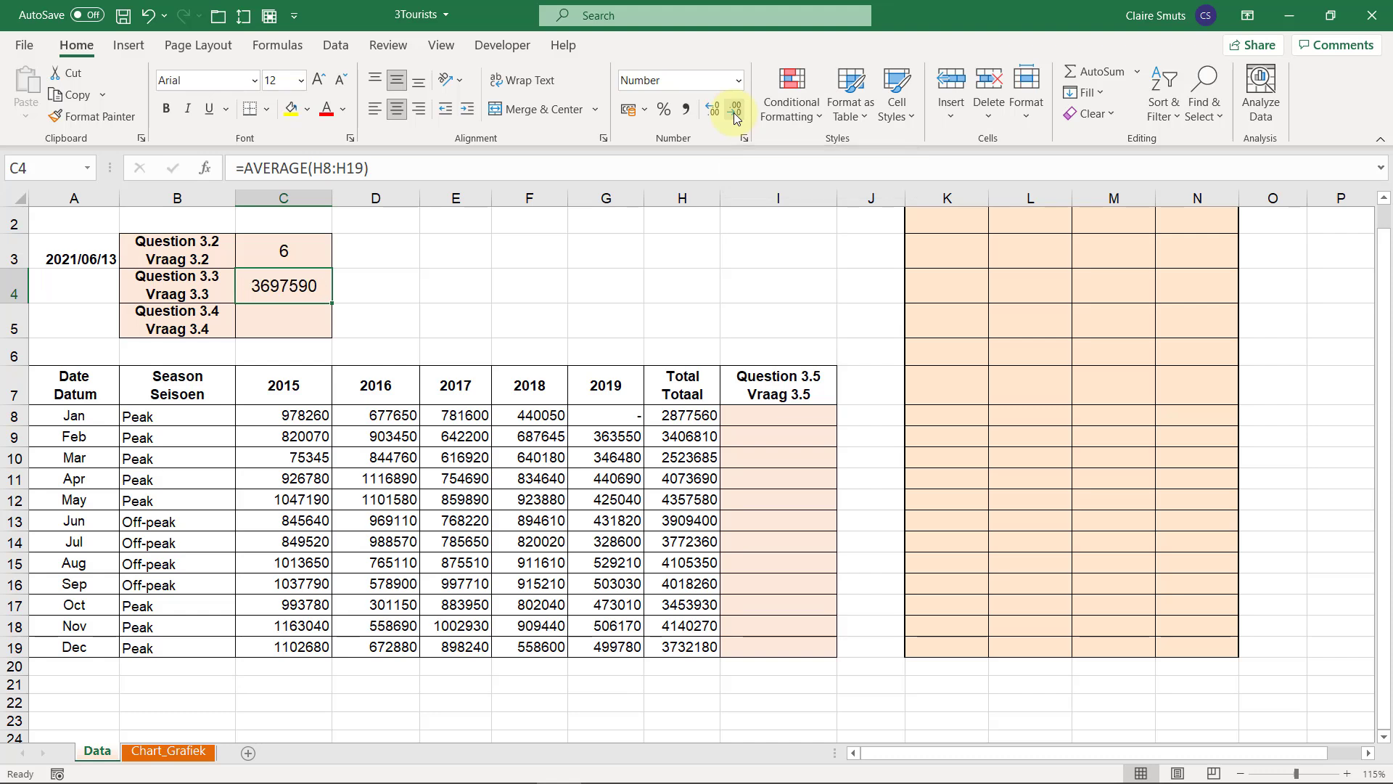
- Check question 3.4 in the exam paper, then start a SUMIF function in cell C5 of the workbook with its arguments dialog open
key("alt+Tab")
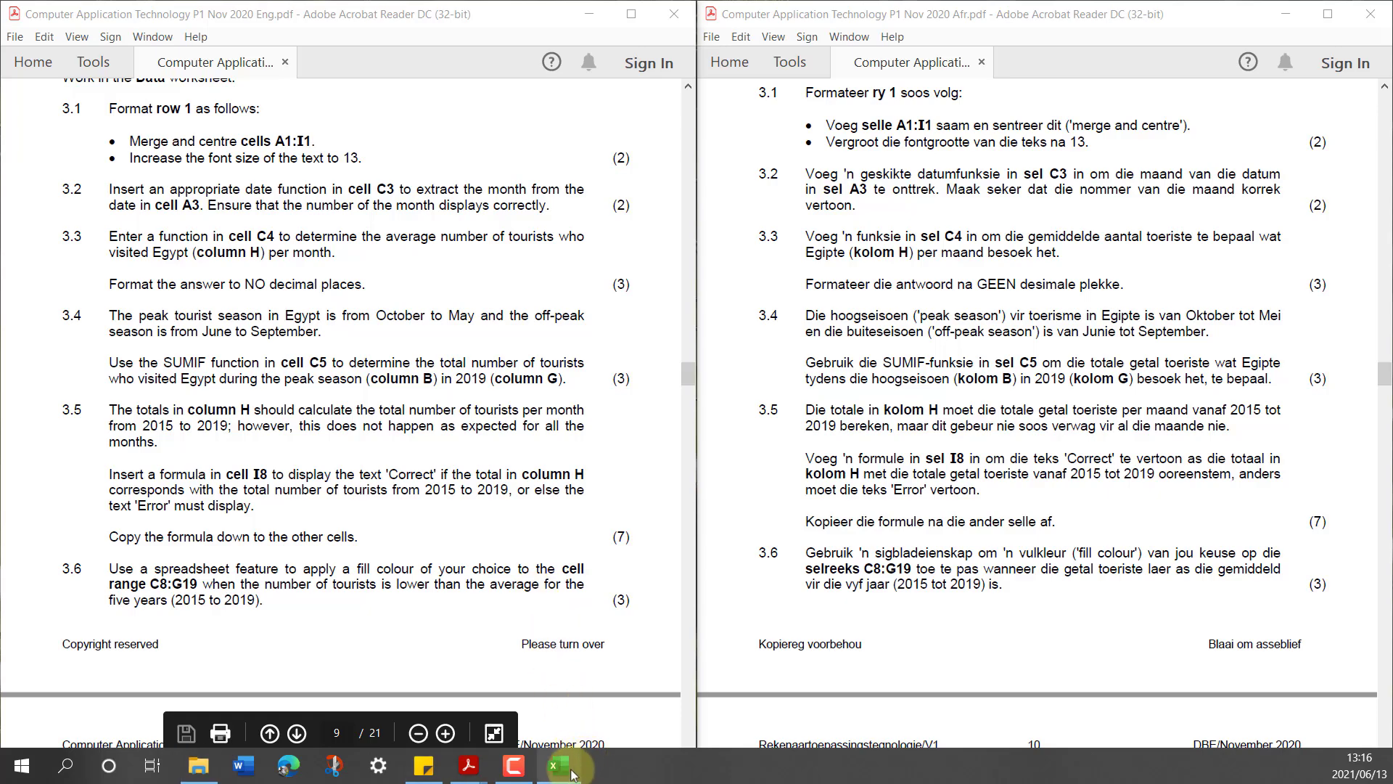
left_click(573, 774)
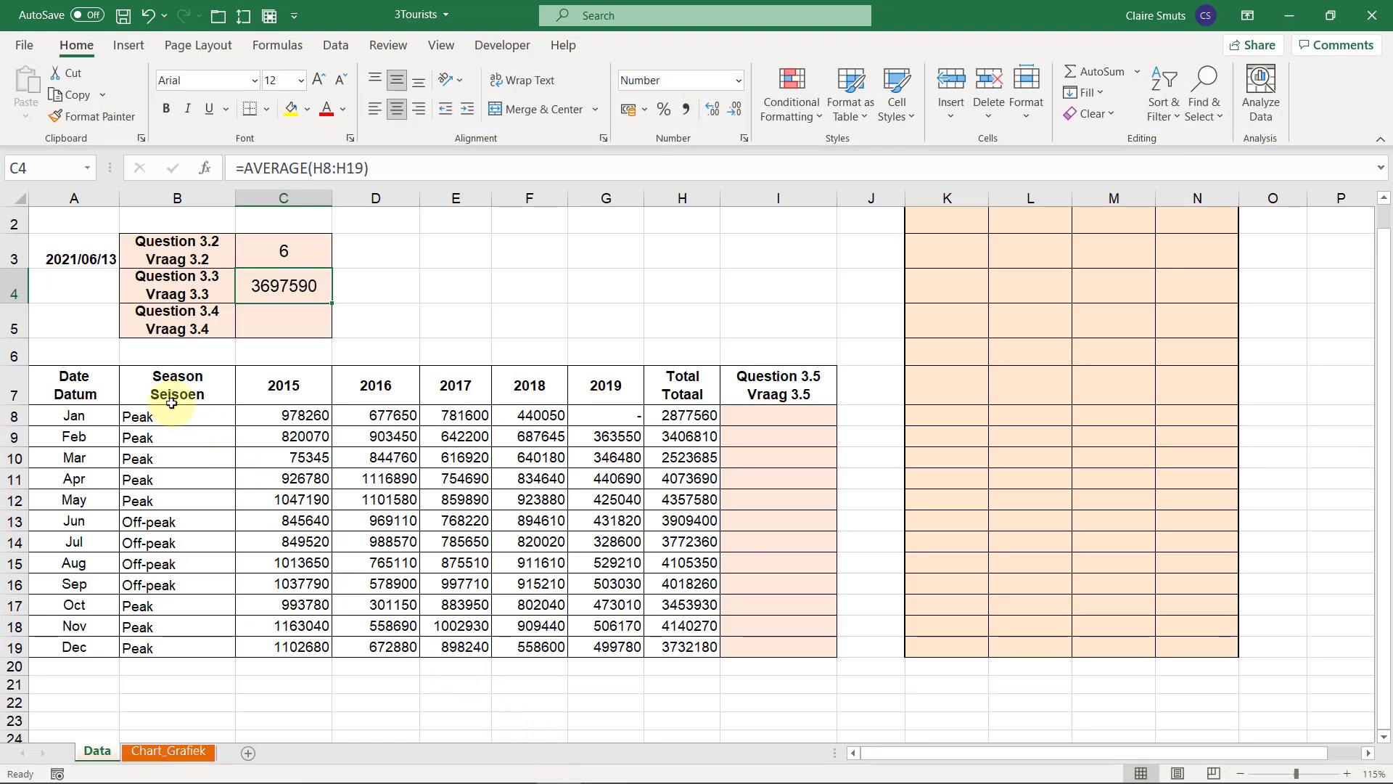
left_click_drag(172, 403, 193, 621)
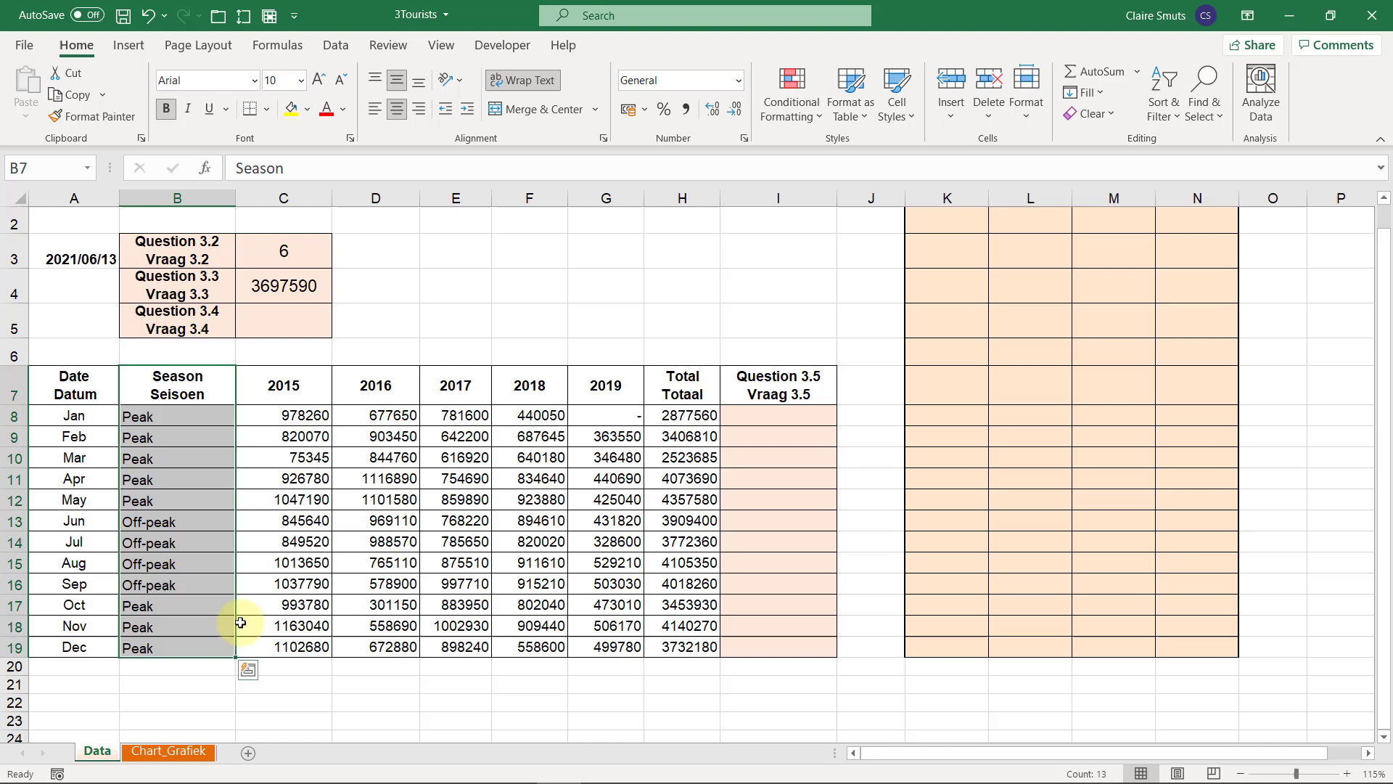
left_click_drag(622, 394, 621, 649)
left_click(285, 321)
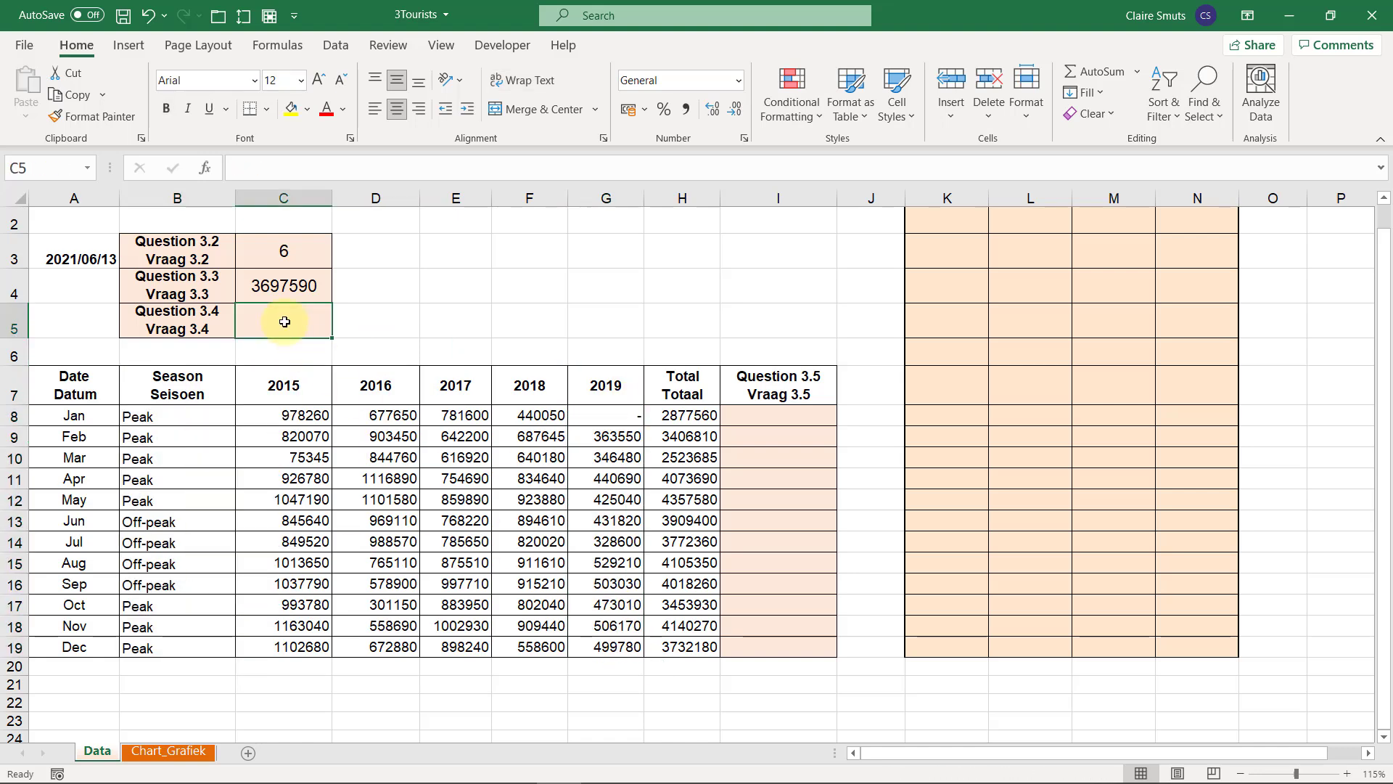
type("=su")
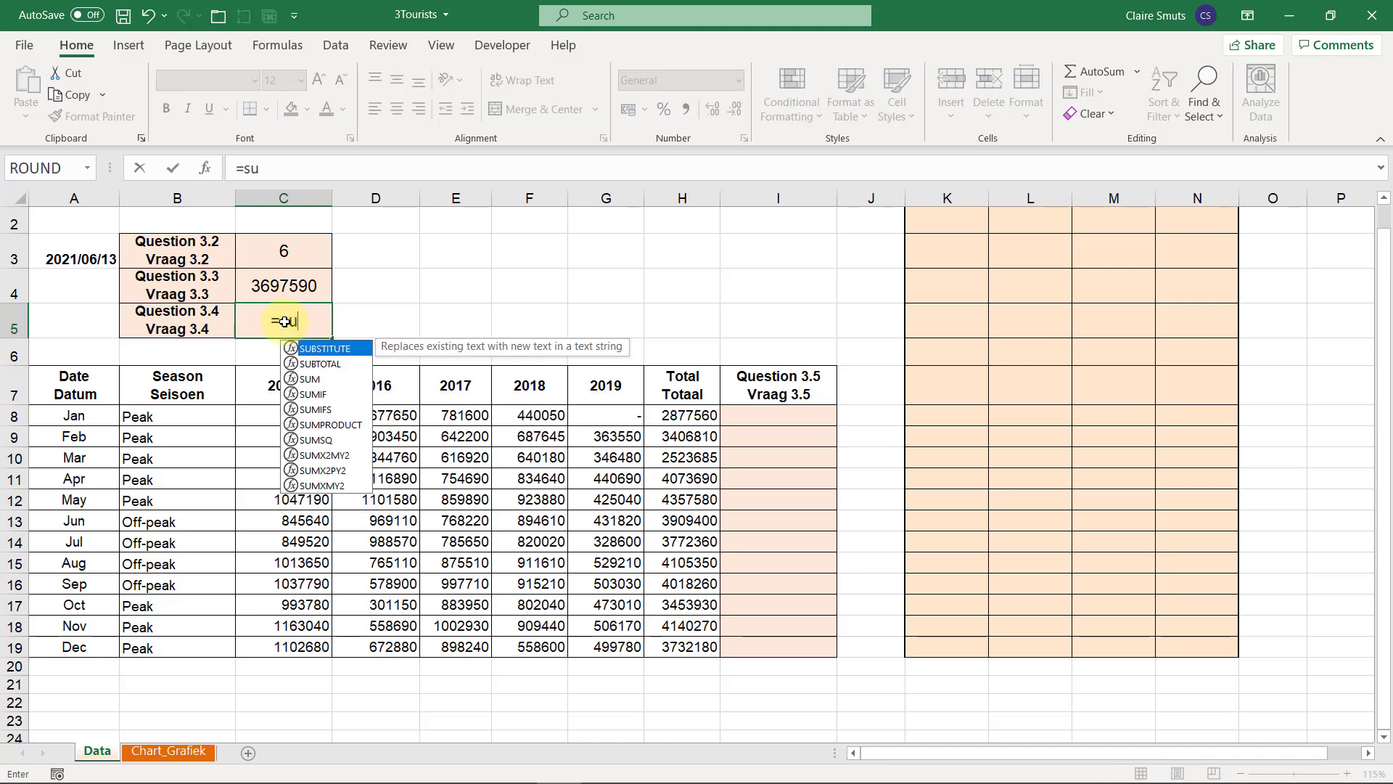
type("mif")
key("Tab")
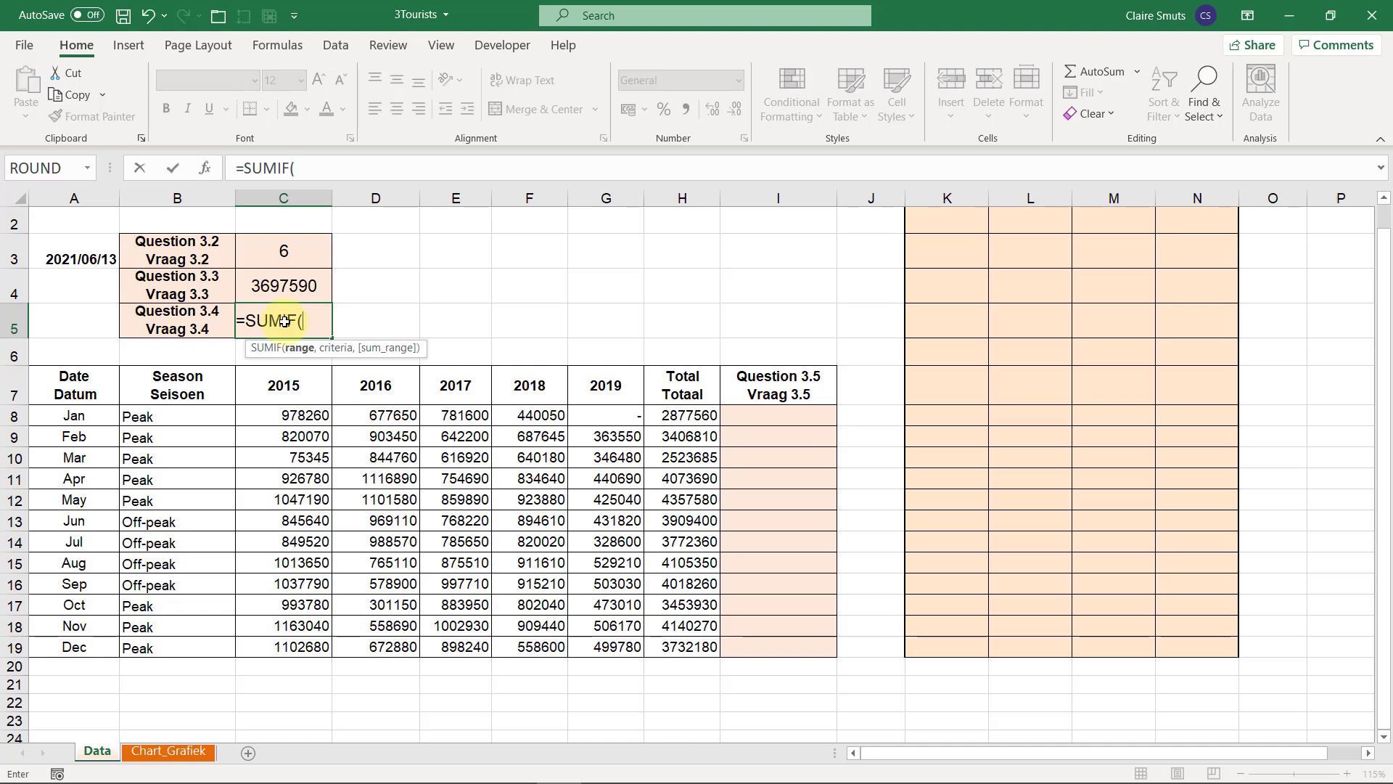
left_click(203, 170)
left_click_drag(830, 233, 1031, 153)
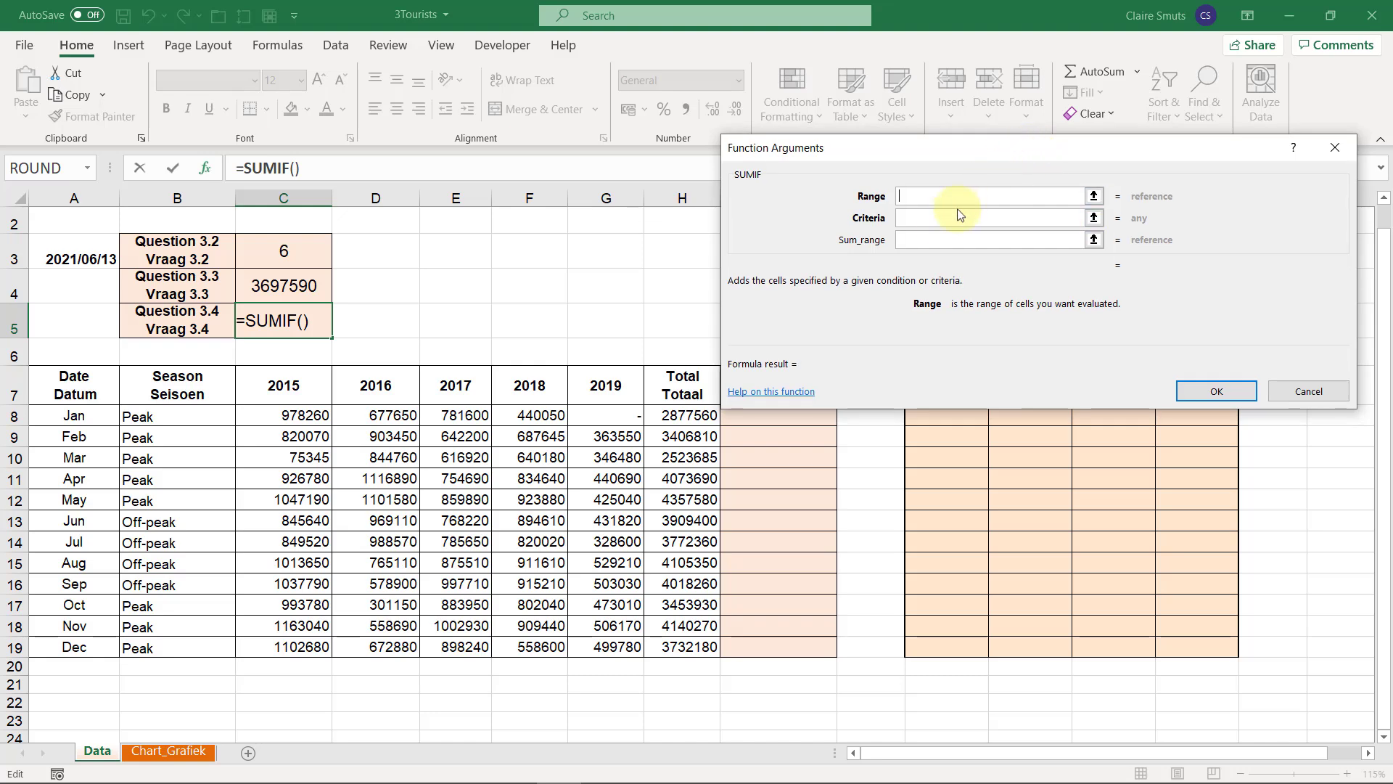
- Fill in the SUMIF arguments with sum range G8:G19, criteria "peak" and range B8:B19
left_click(924, 239)
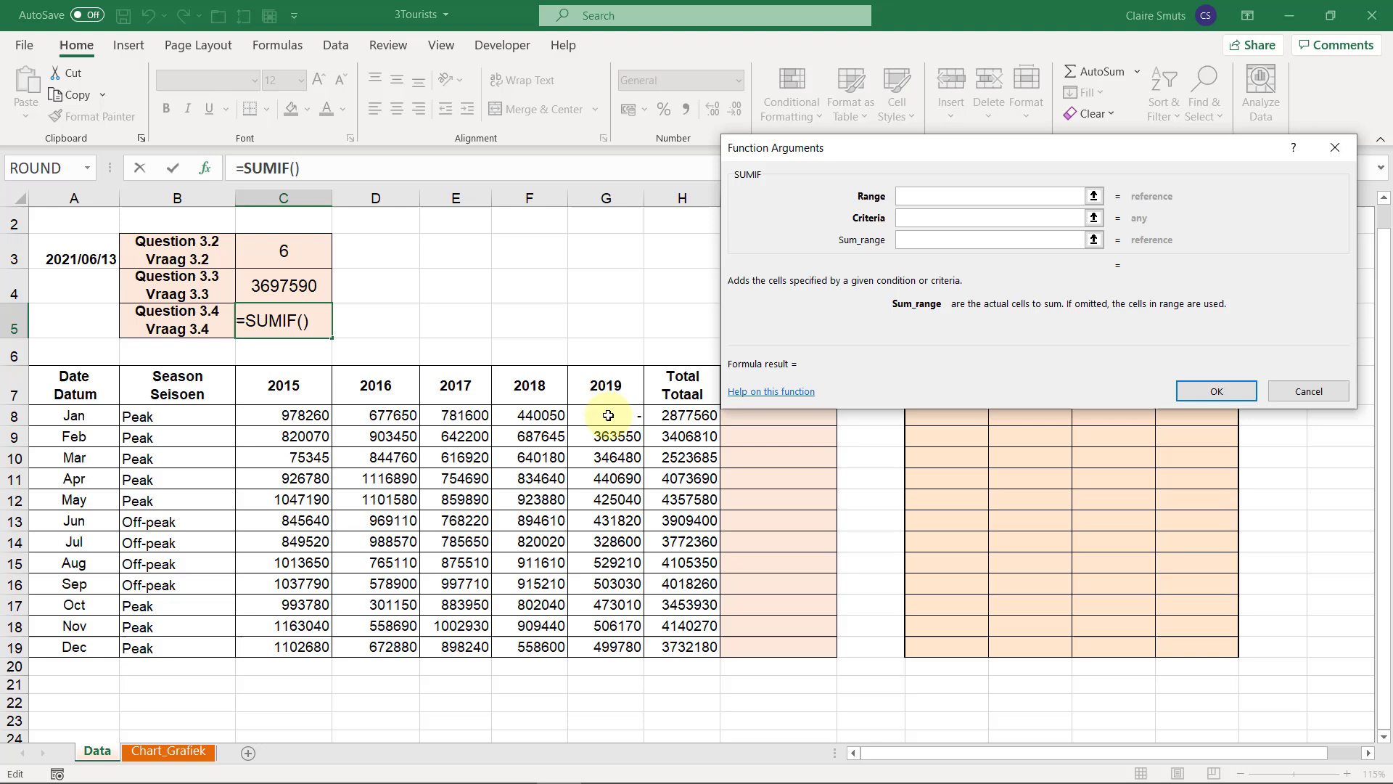
left_click_drag(608, 415, 620, 648)
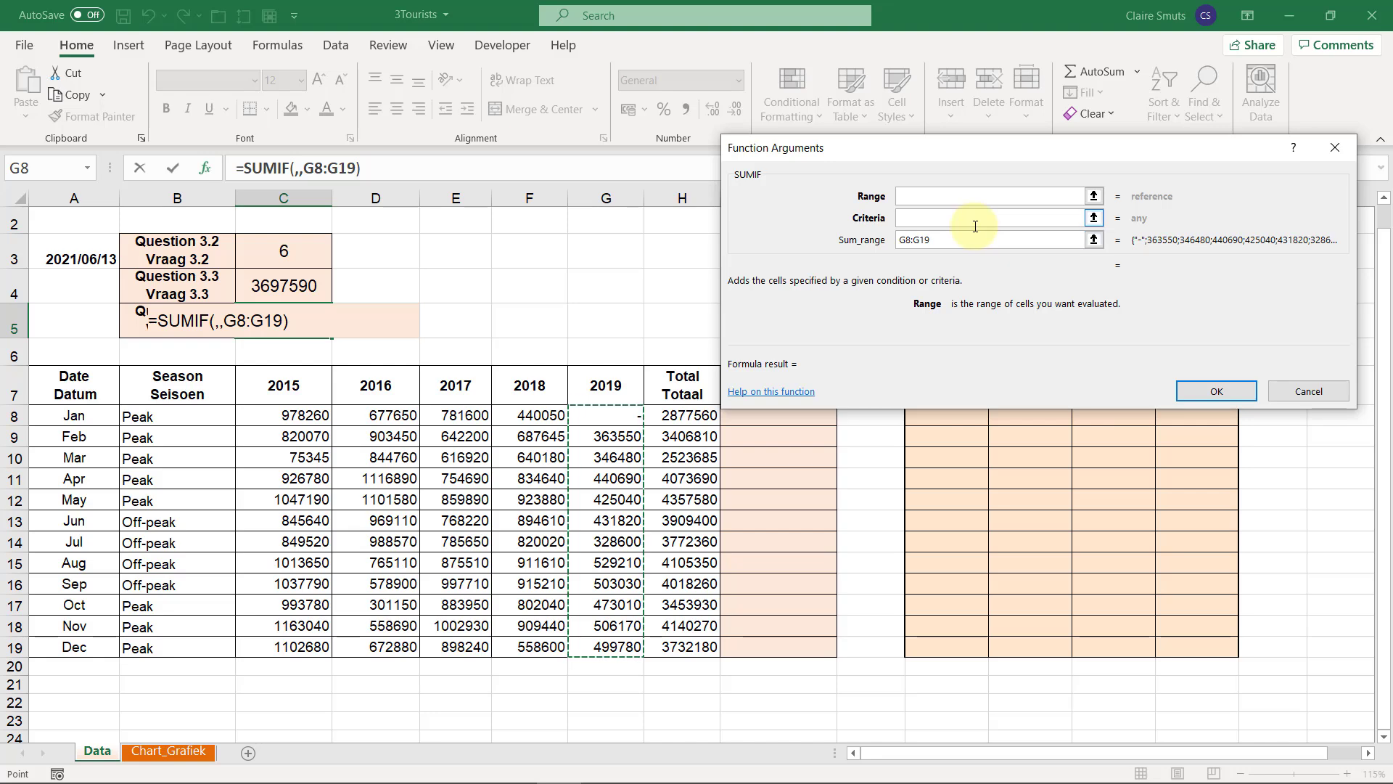
left_click(935, 221)
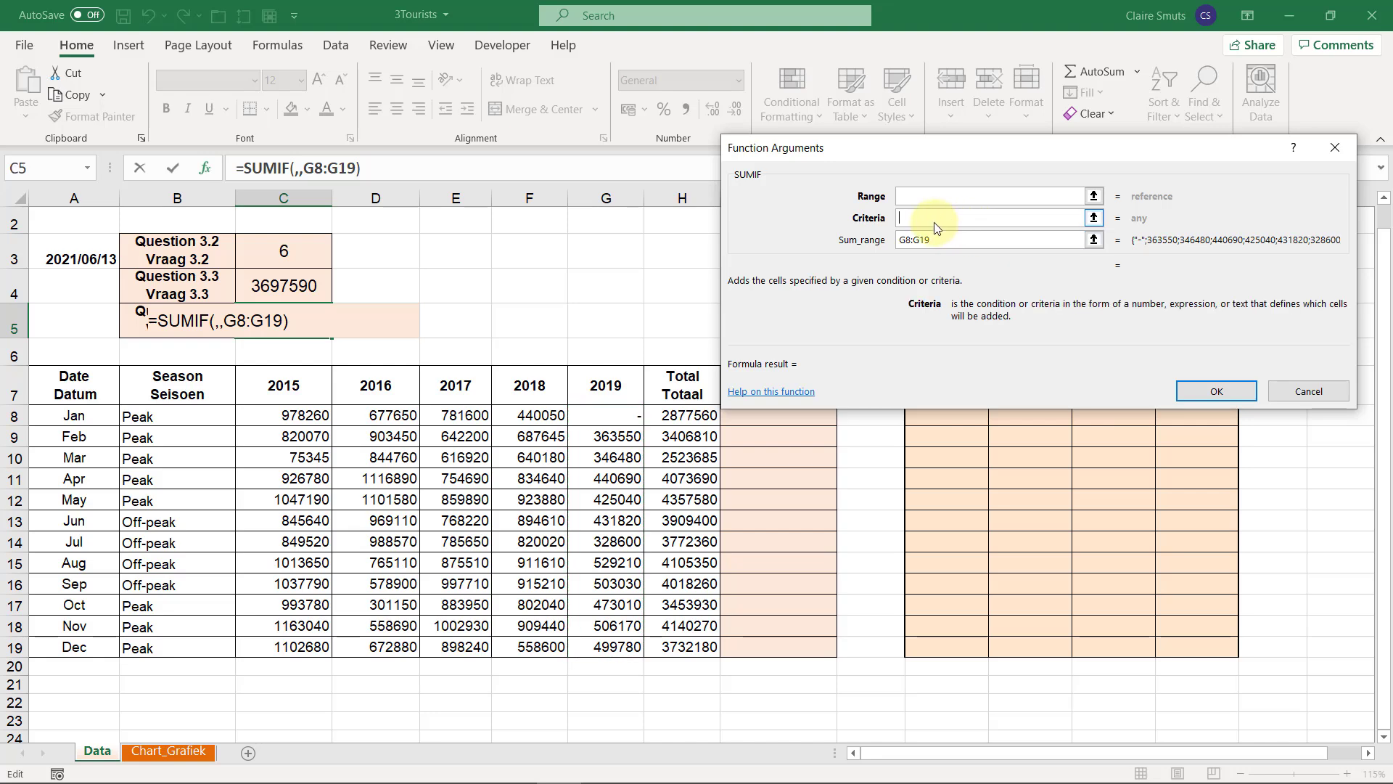
type("\"peak")
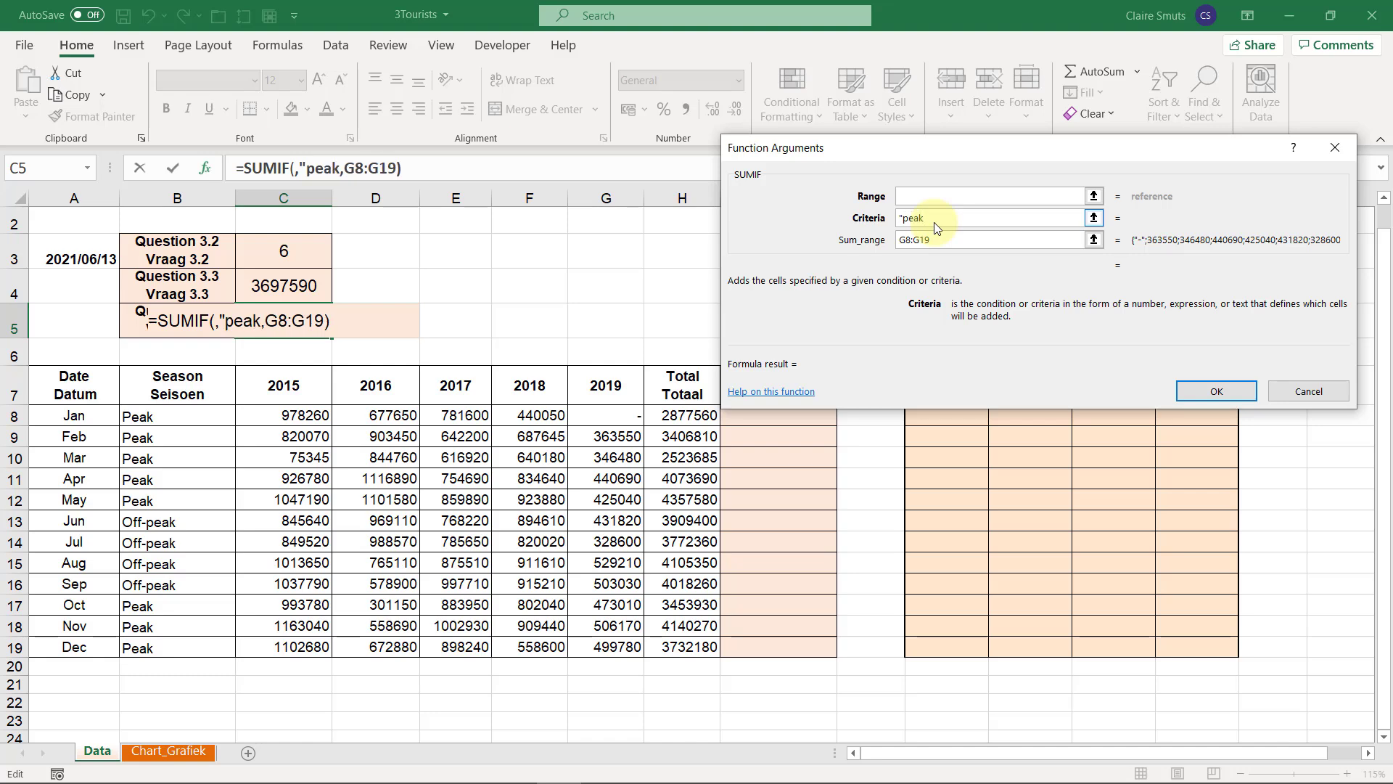
type("\"")
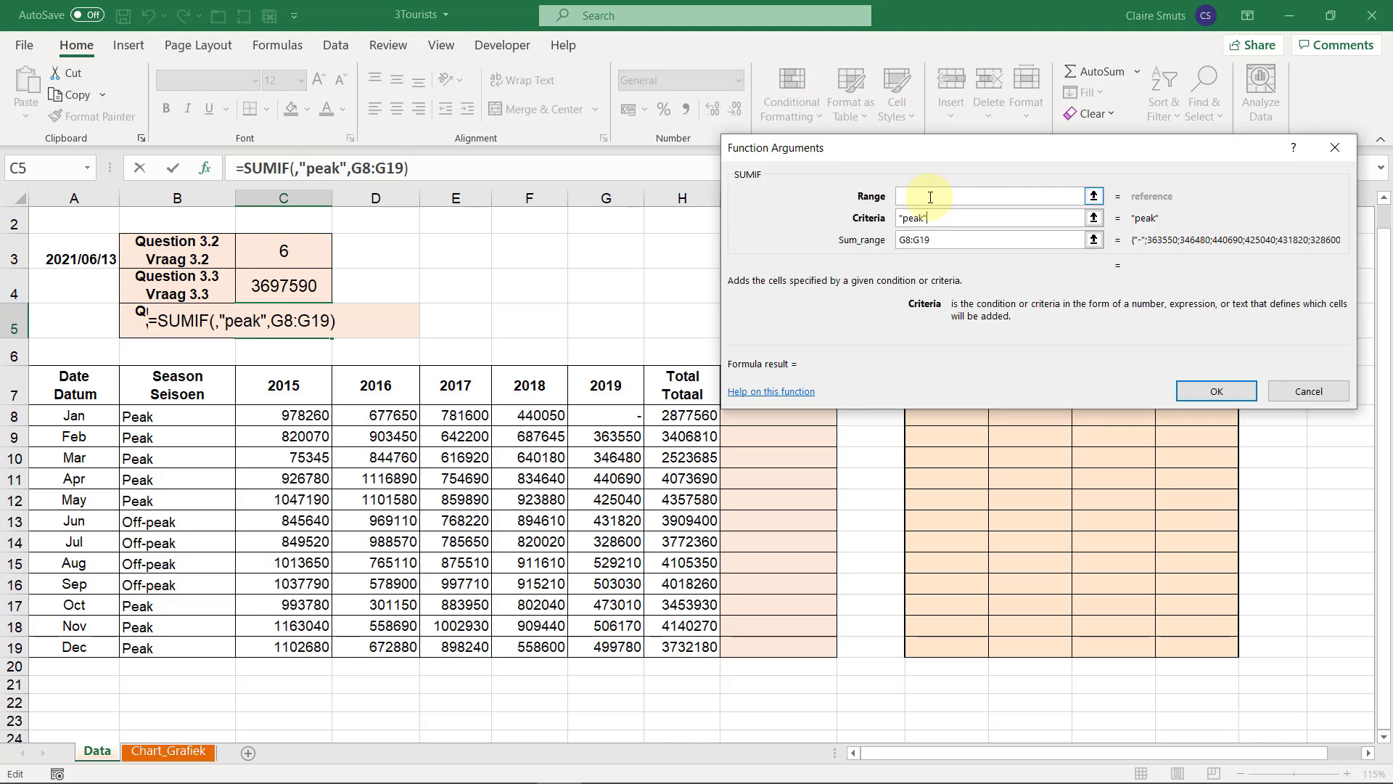
left_click(930, 197)
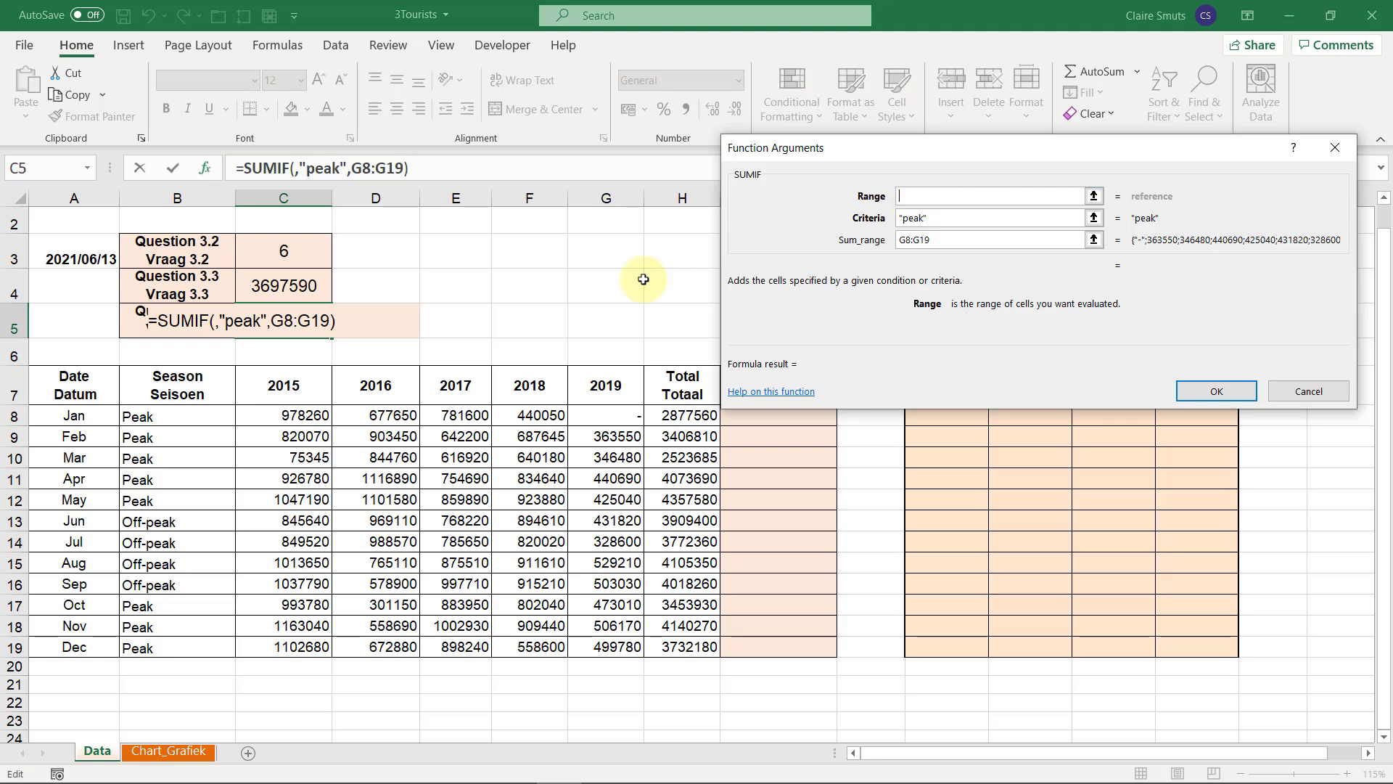
left_click_drag(177, 416, 193, 648)
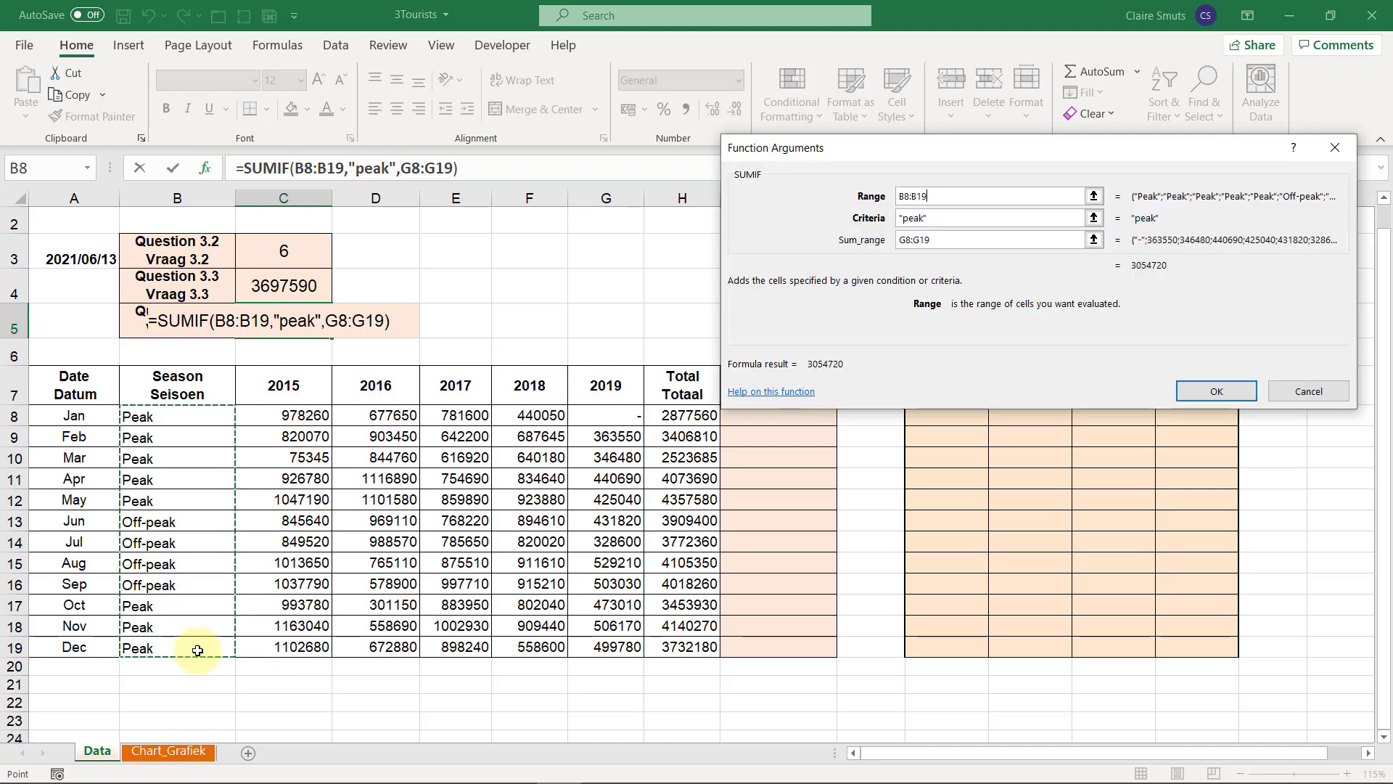
- Try a reference to cell B8 as the SUMIF criteria in place of the typed text
left_click(974, 219)
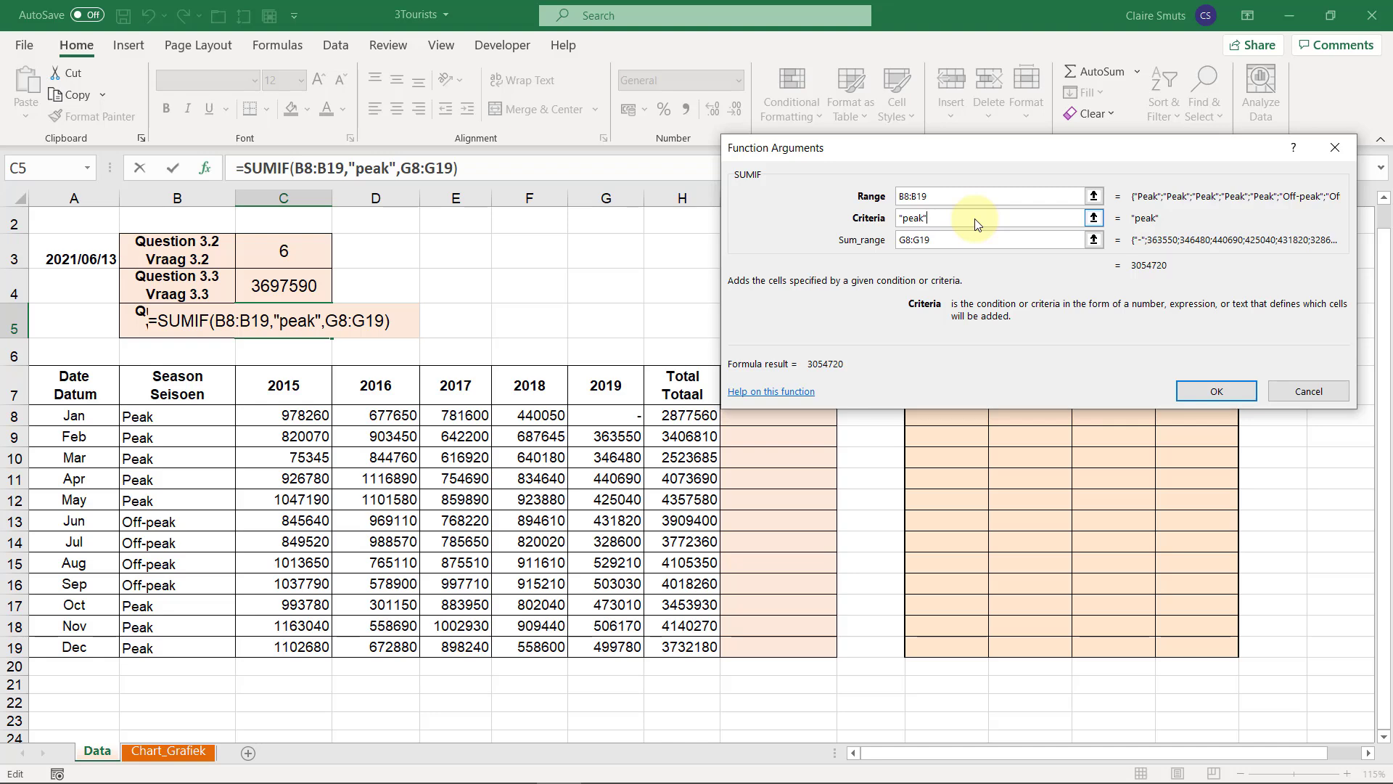
left_click_drag(975, 219, 854, 225)
key("BackSpace")
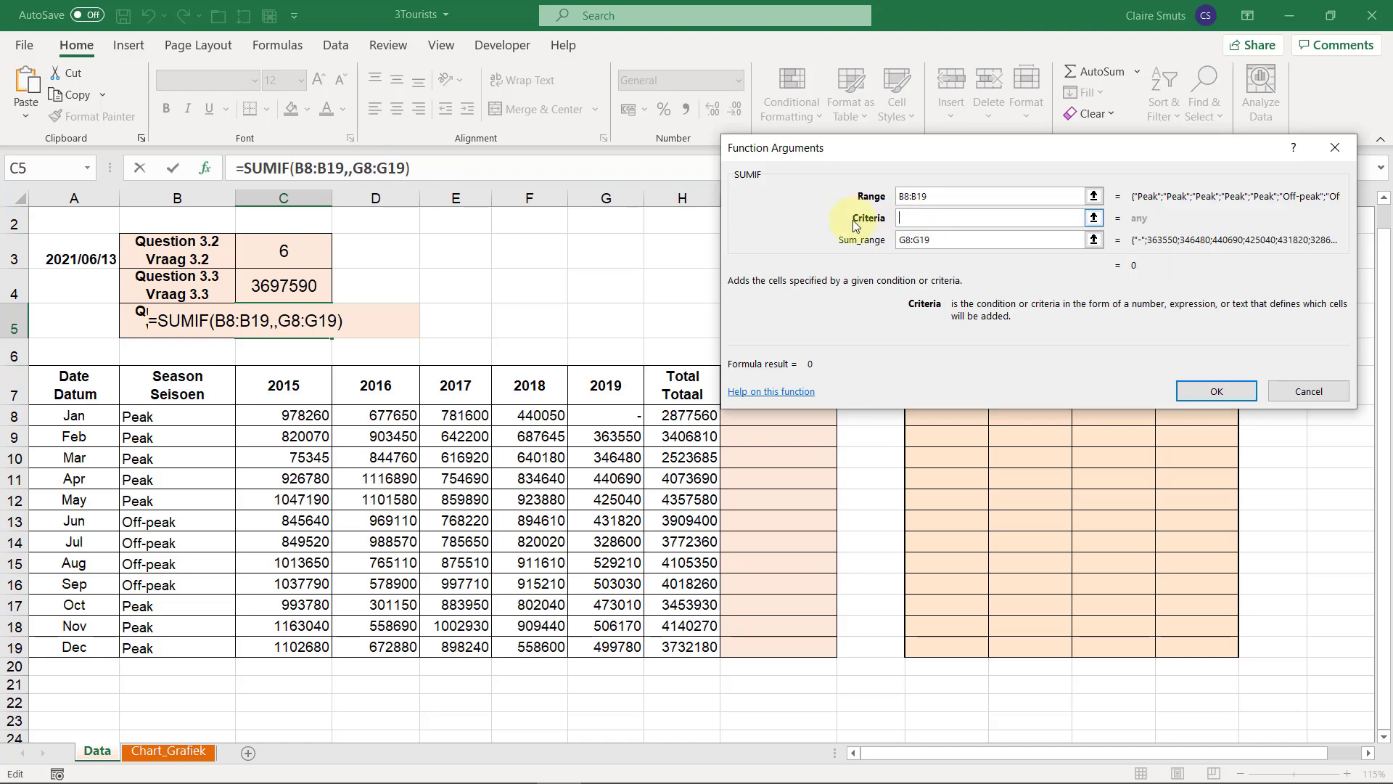
left_click(202, 416)
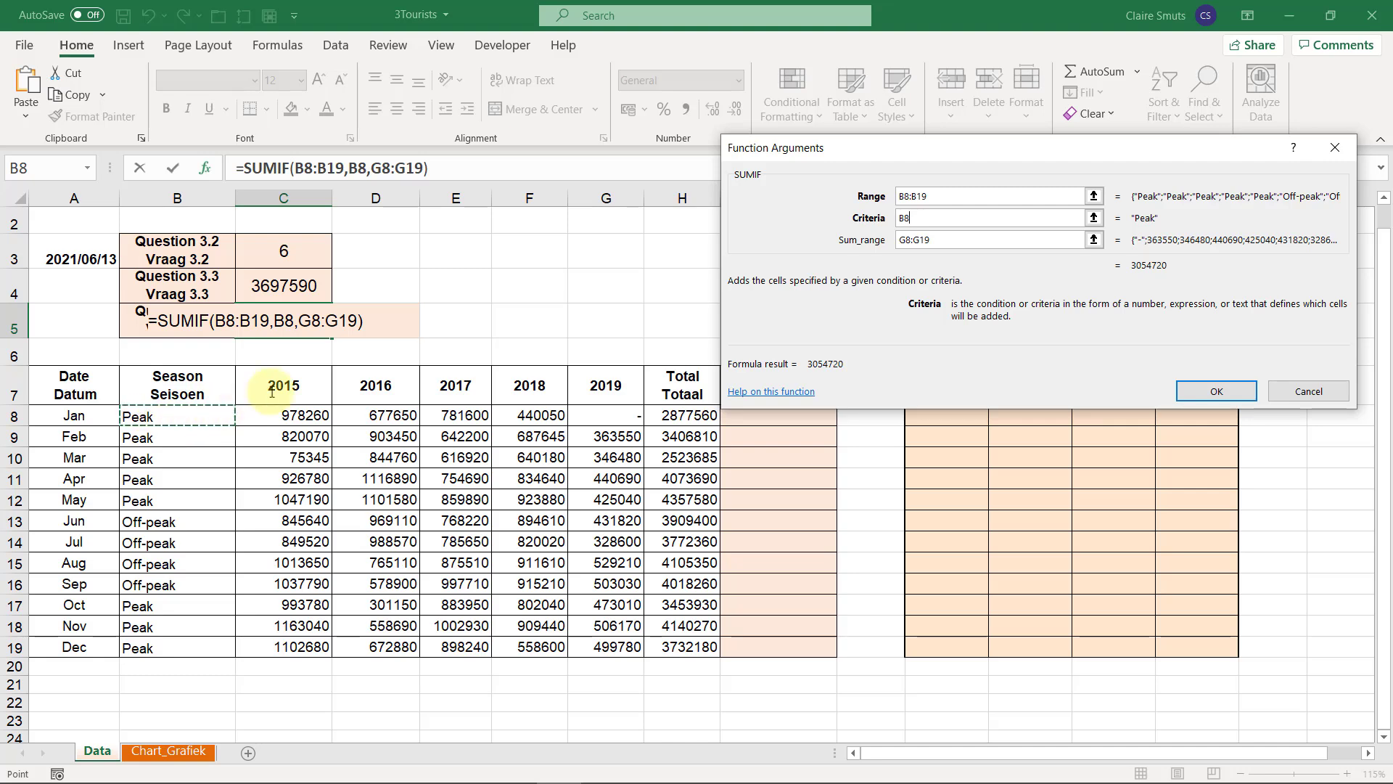
- Set the SUMIF criteria to "peak" and confirm the formula in cell C5
left_click(875, 224)
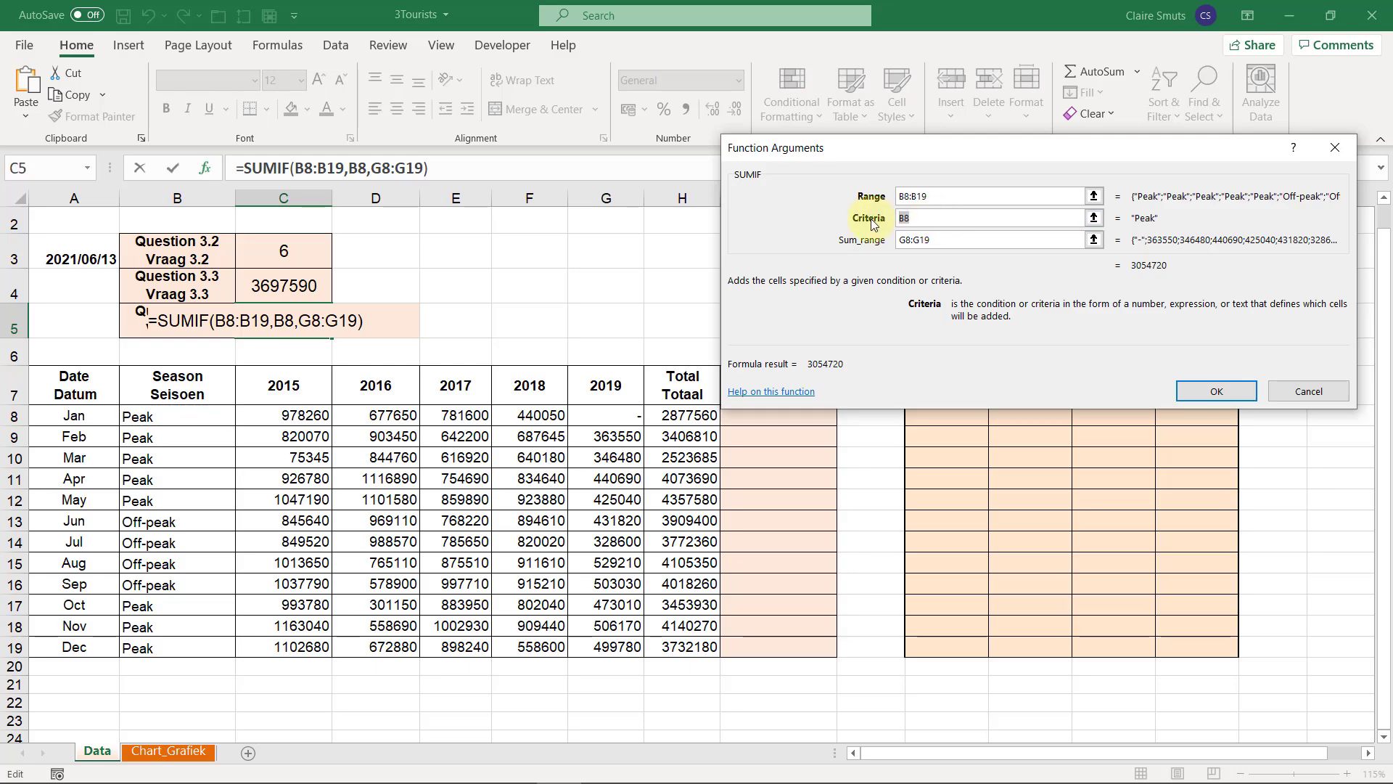
type("\"peak\"")
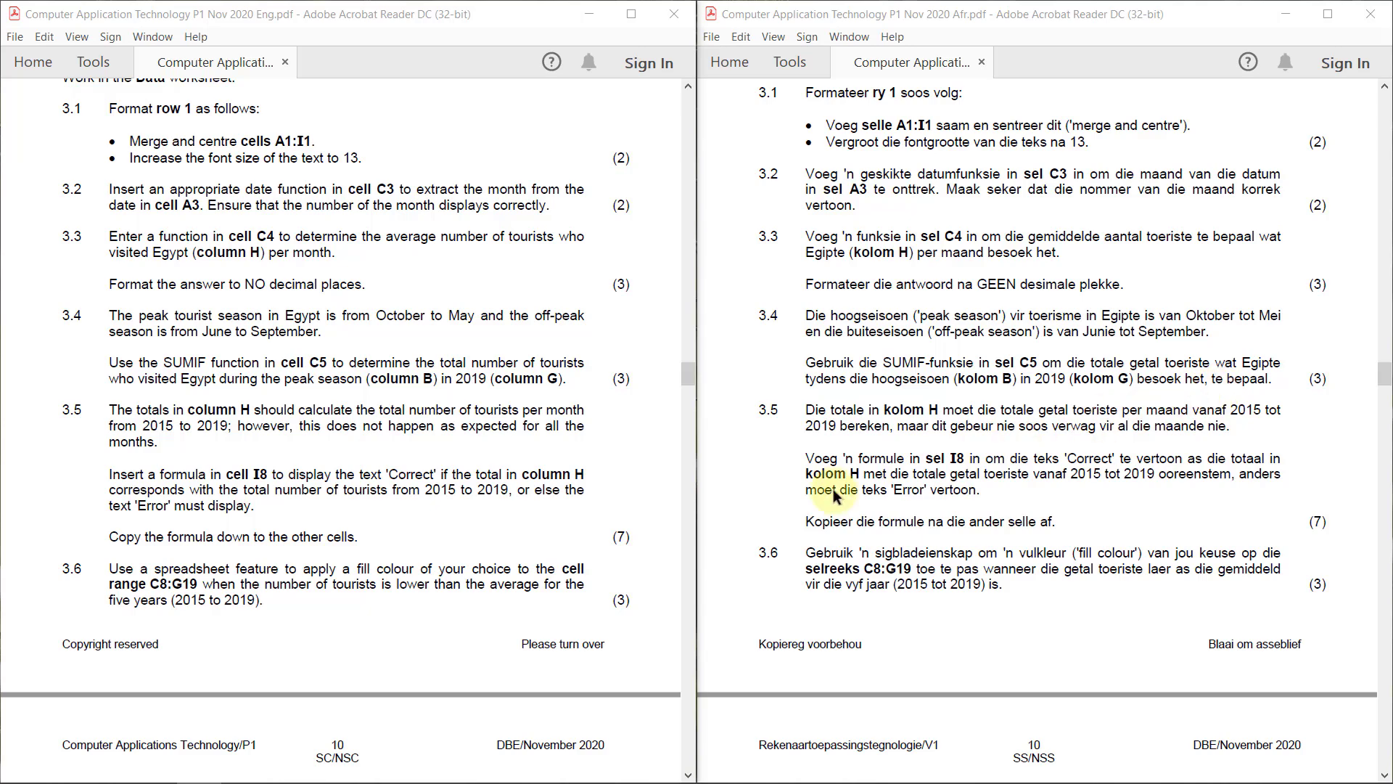
- Read question 3.5 in the exam paper, then compare January's total in H8 with the 2015 to 2019 figures in C8:G8
left_click_drag(632, 536, 607, 540)
left_click(613, 539)
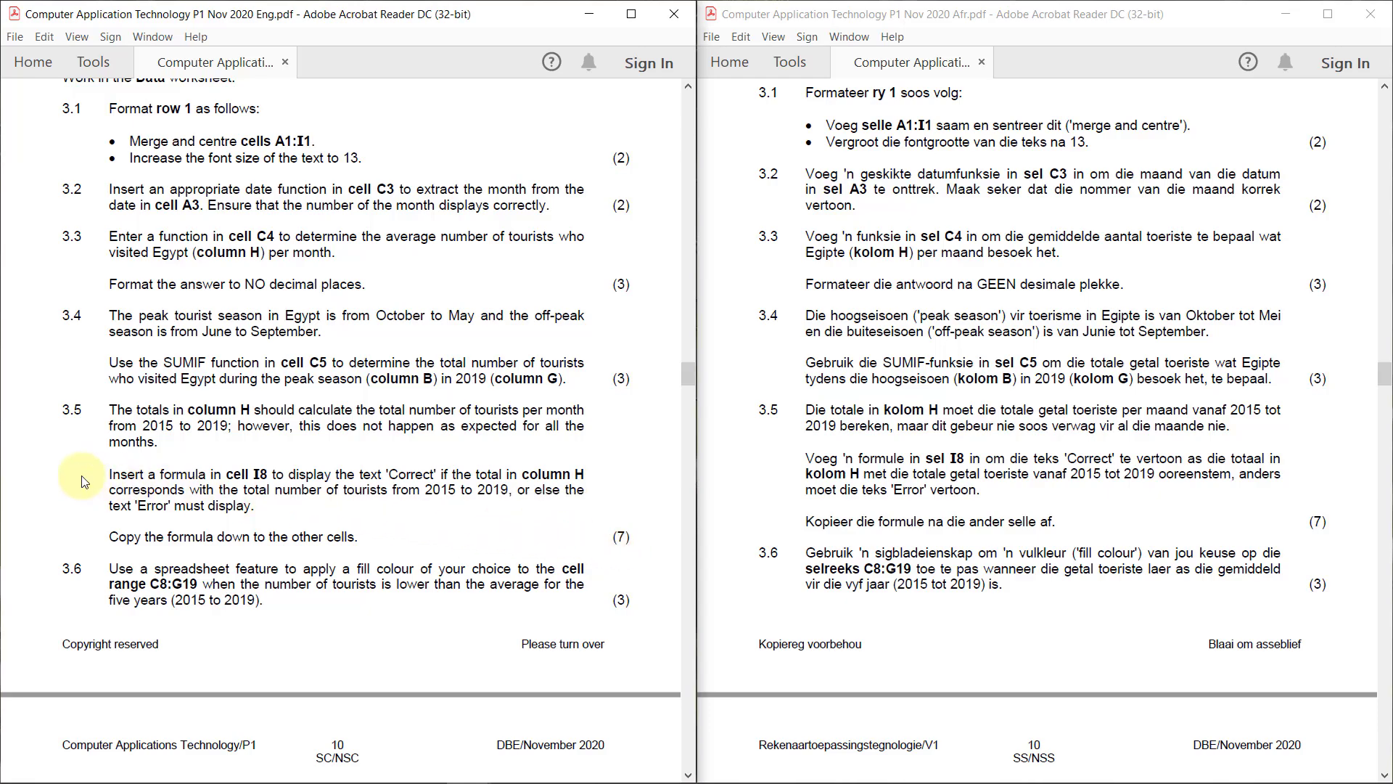
key("alt+Tab")
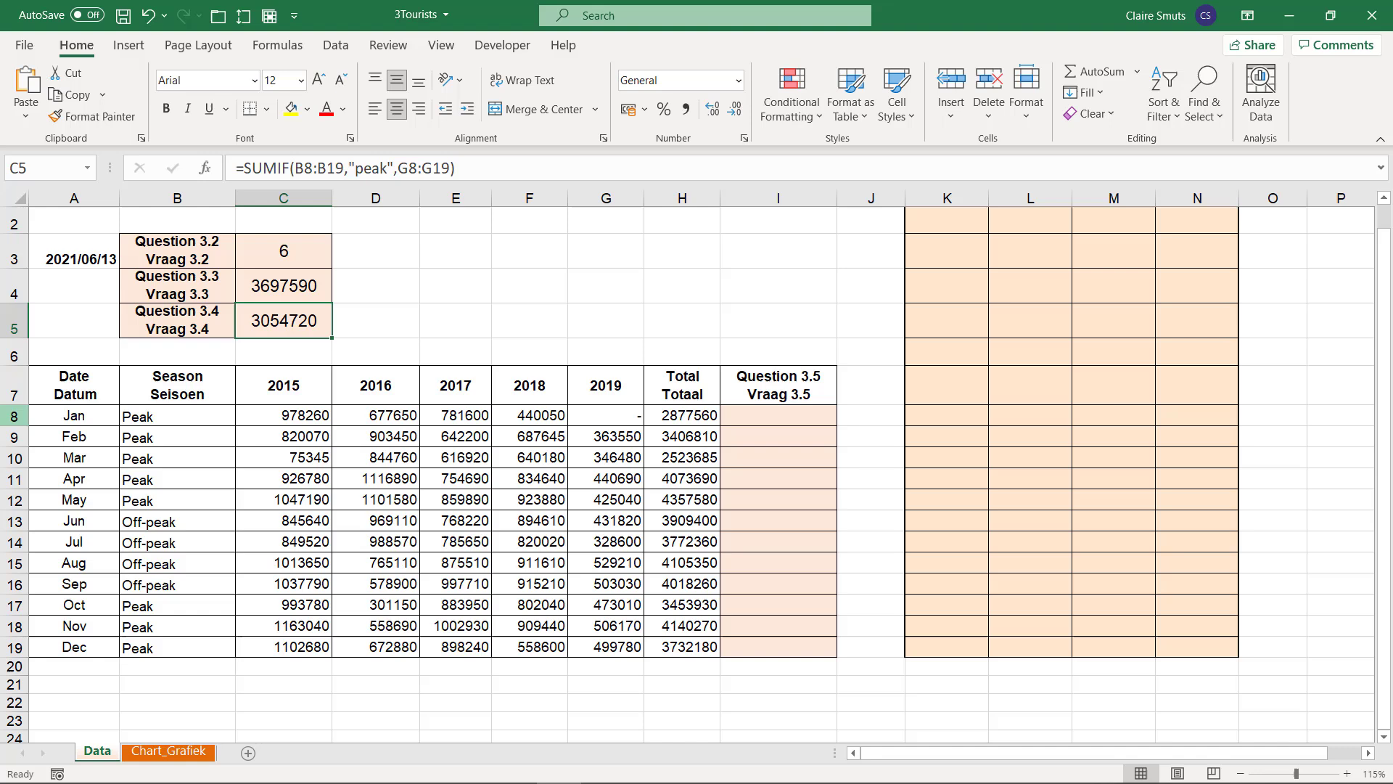
left_click(683, 414)
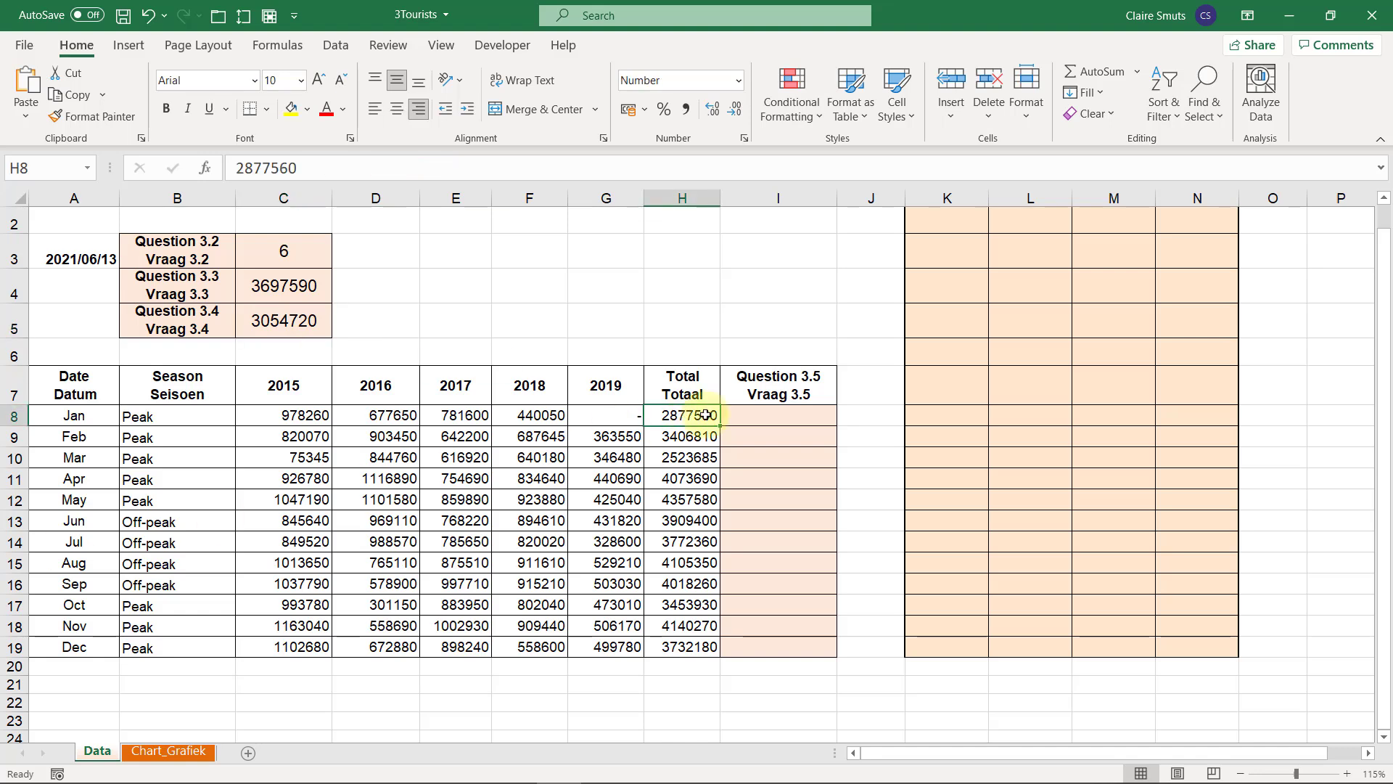
left_click(761, 416)
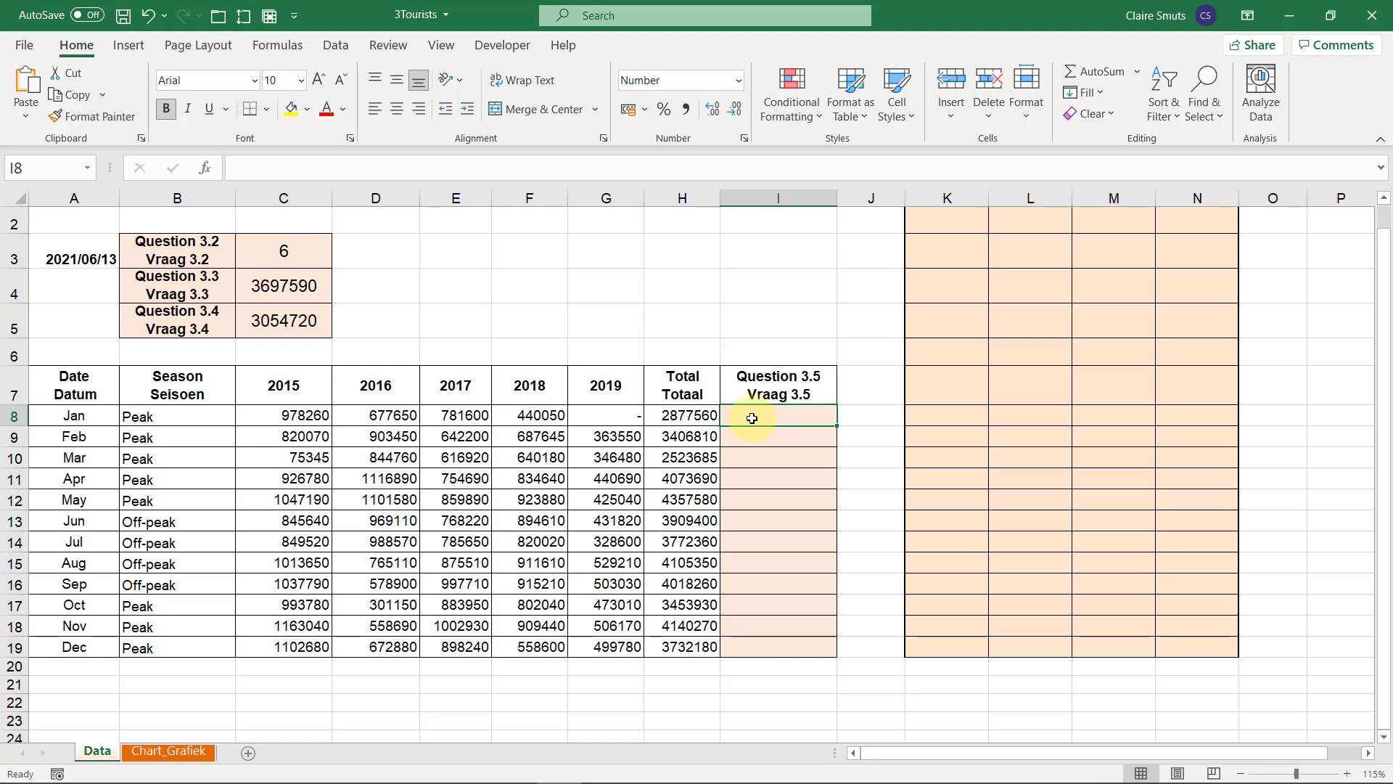
left_click_drag(299, 415, 617, 420)
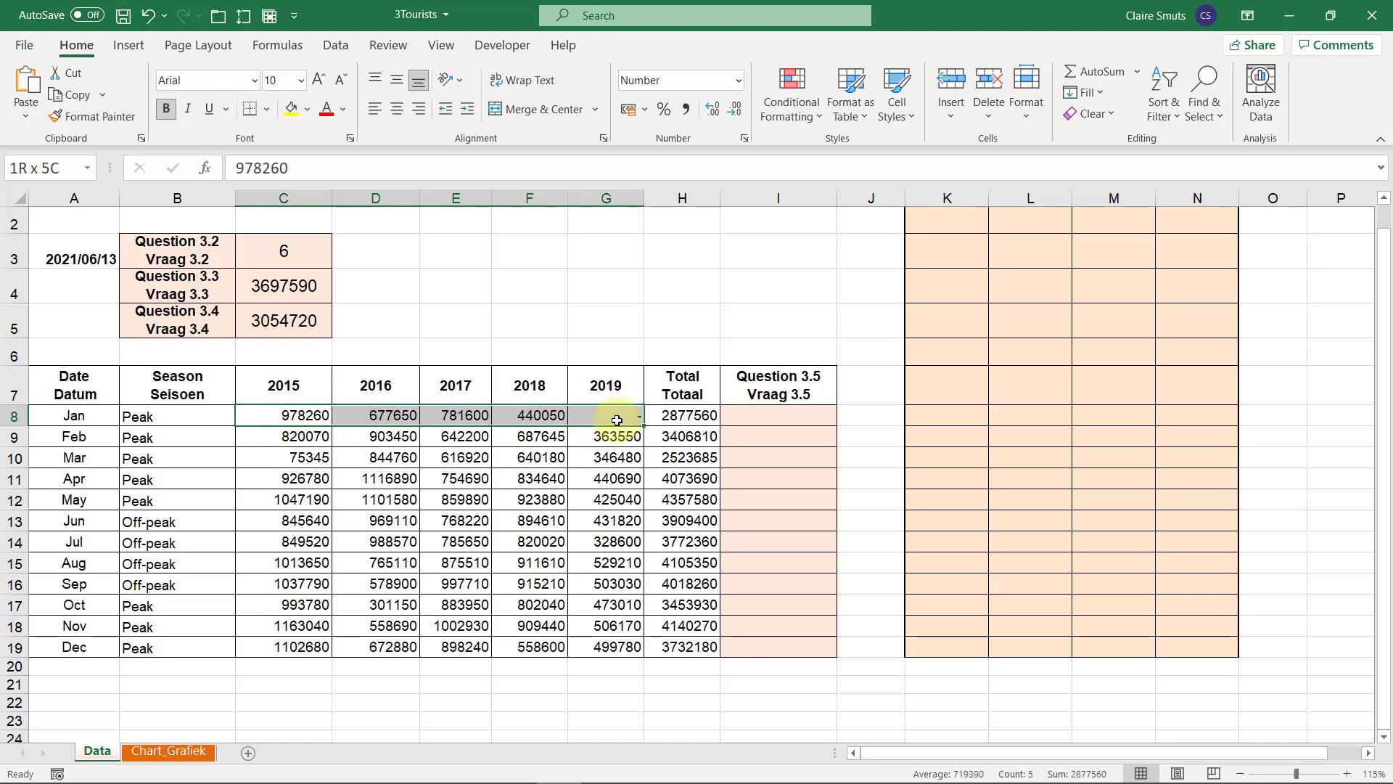
left_click(679, 414)
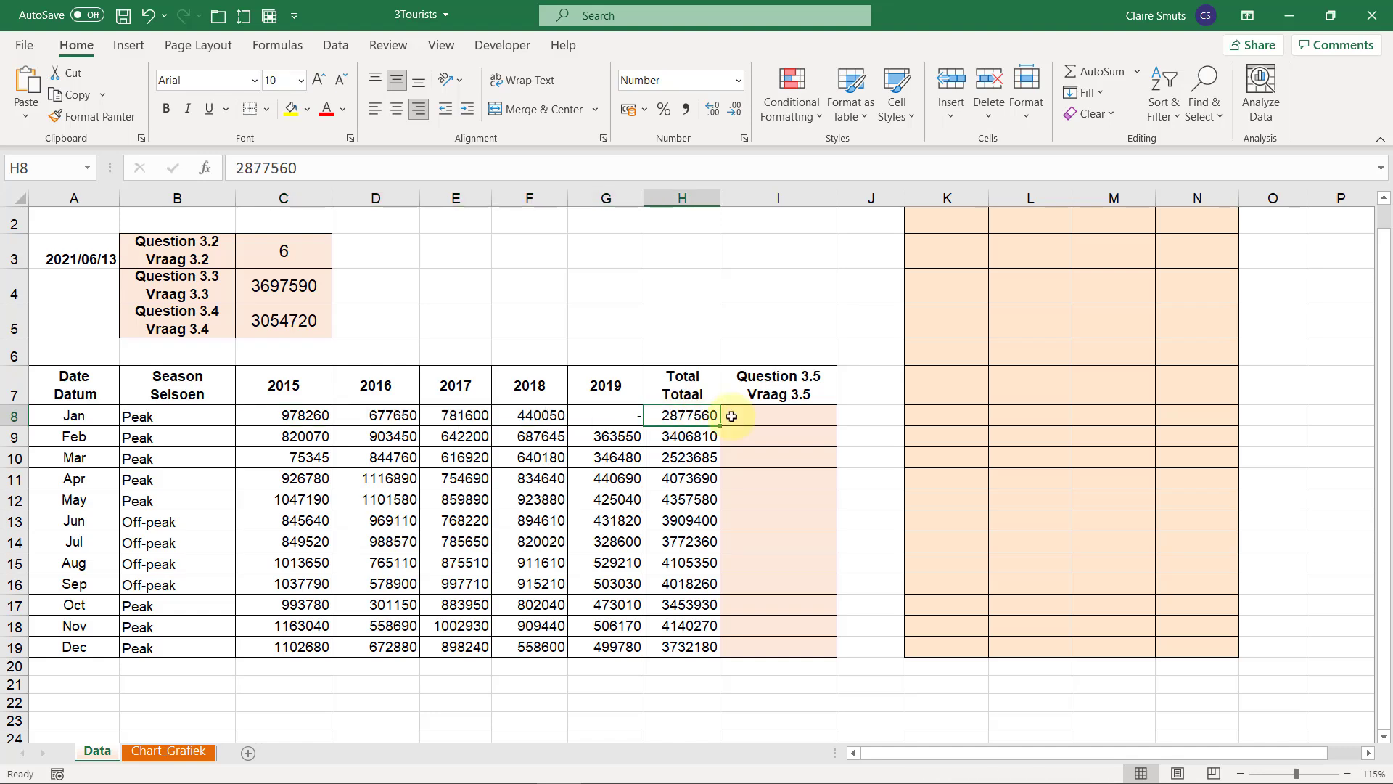
left_click(809, 415)
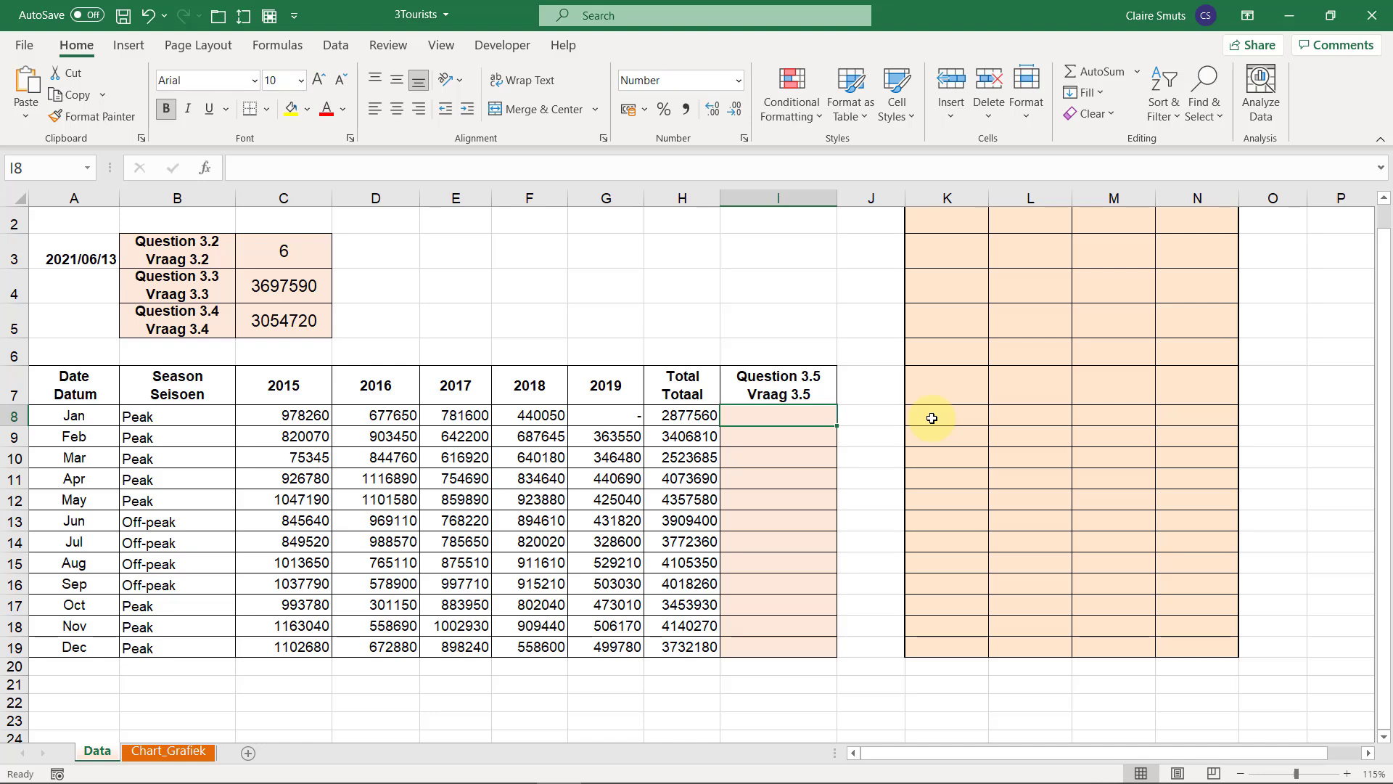
- Enter =SUM(C8:G8) in cell K8 of the building-blocks area
left_click(932, 418)
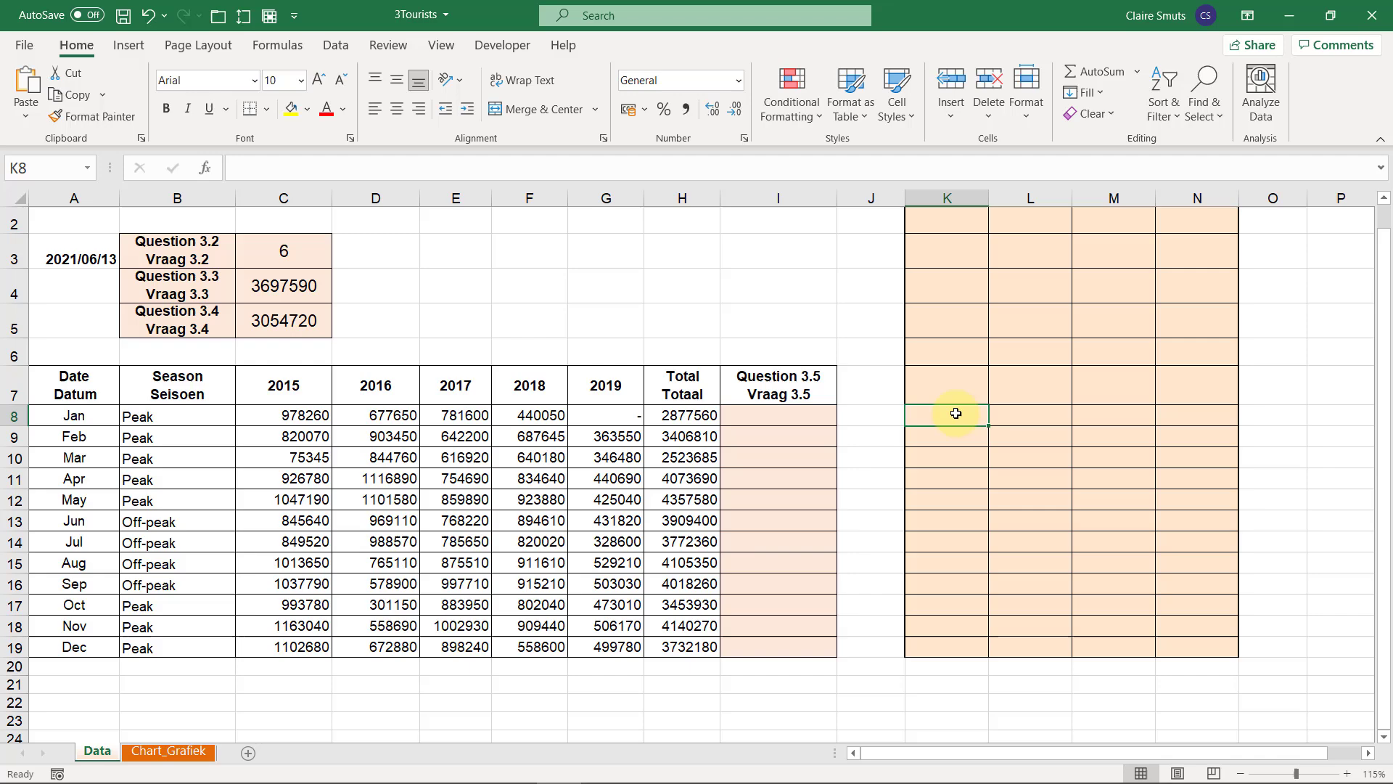
scroll(953, 488, "up", 1)
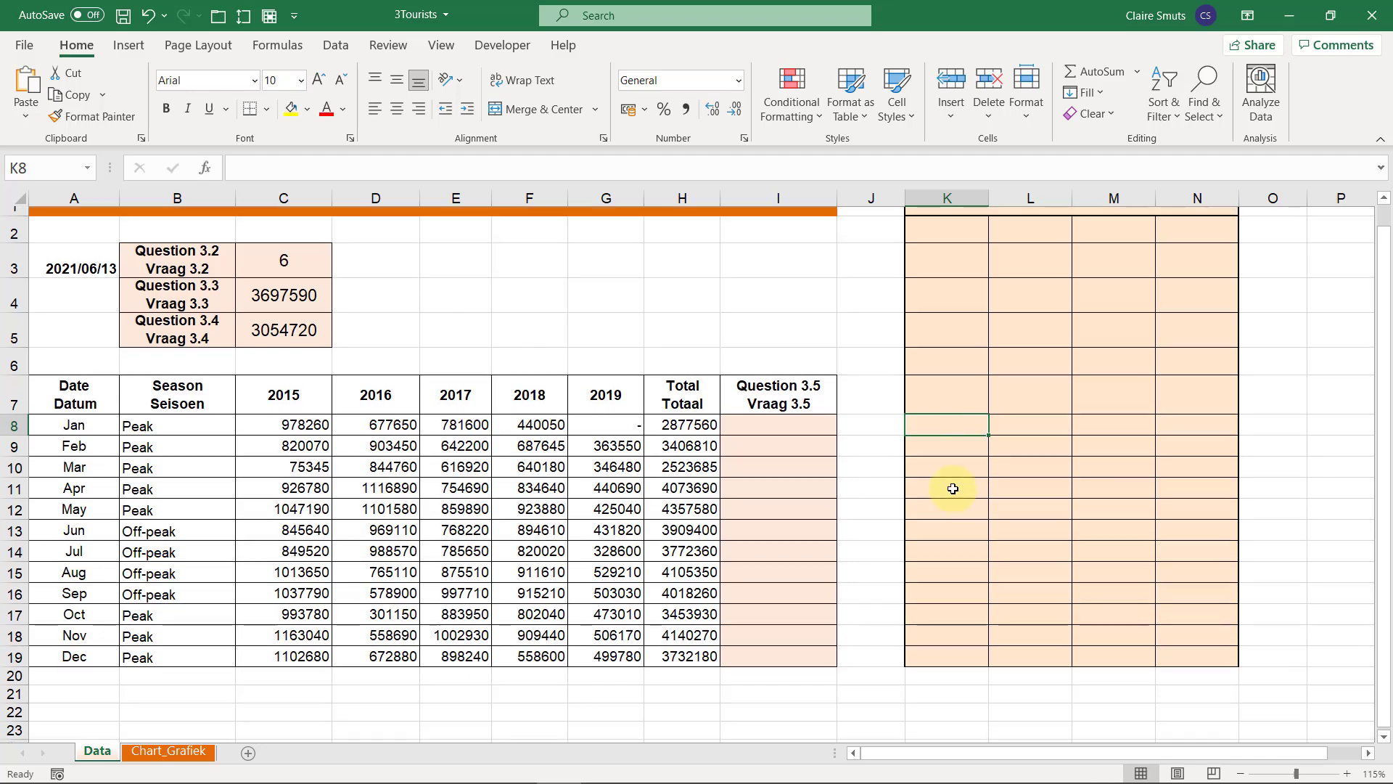
scroll(952, 488, "down", 5)
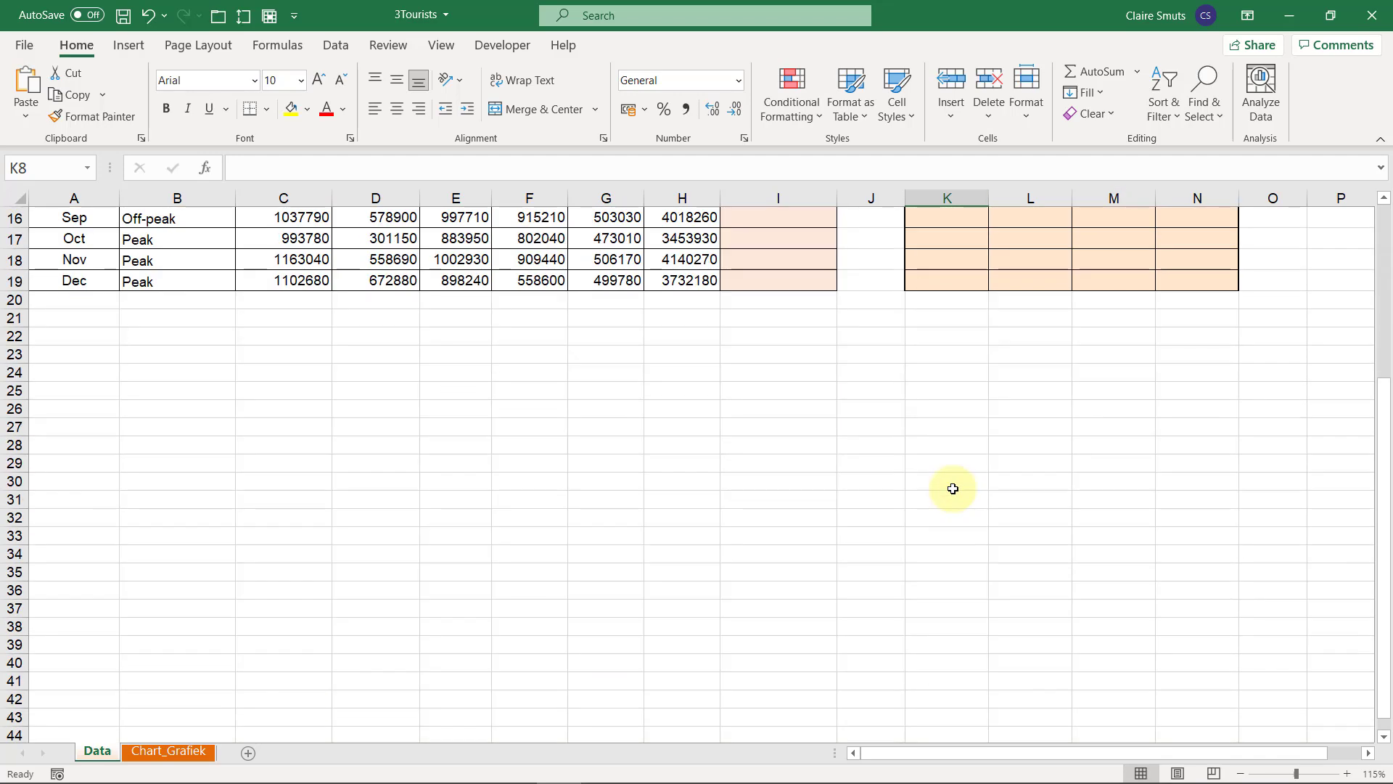
scroll(952, 490, "up", 5)
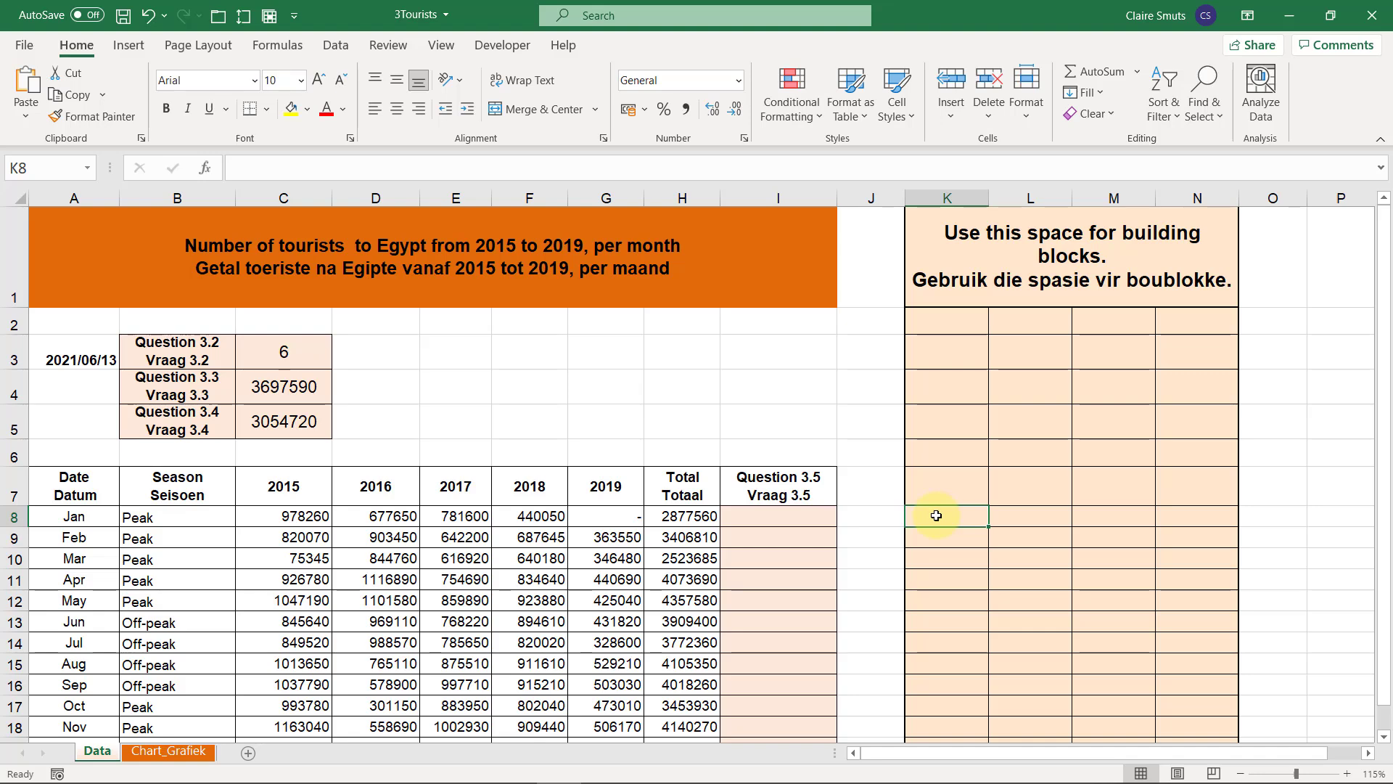
type("=sum")
key("Tab")
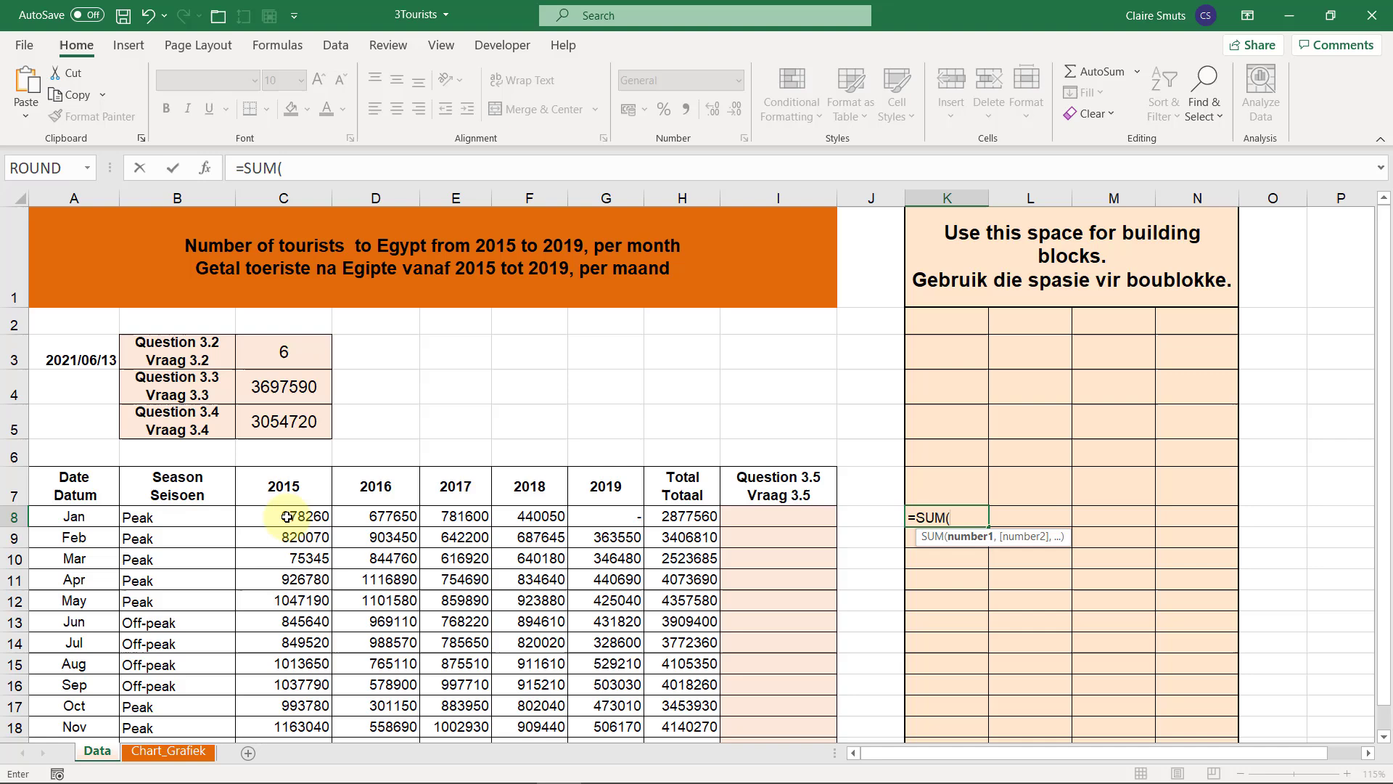
left_click_drag(290, 516, 606, 521)
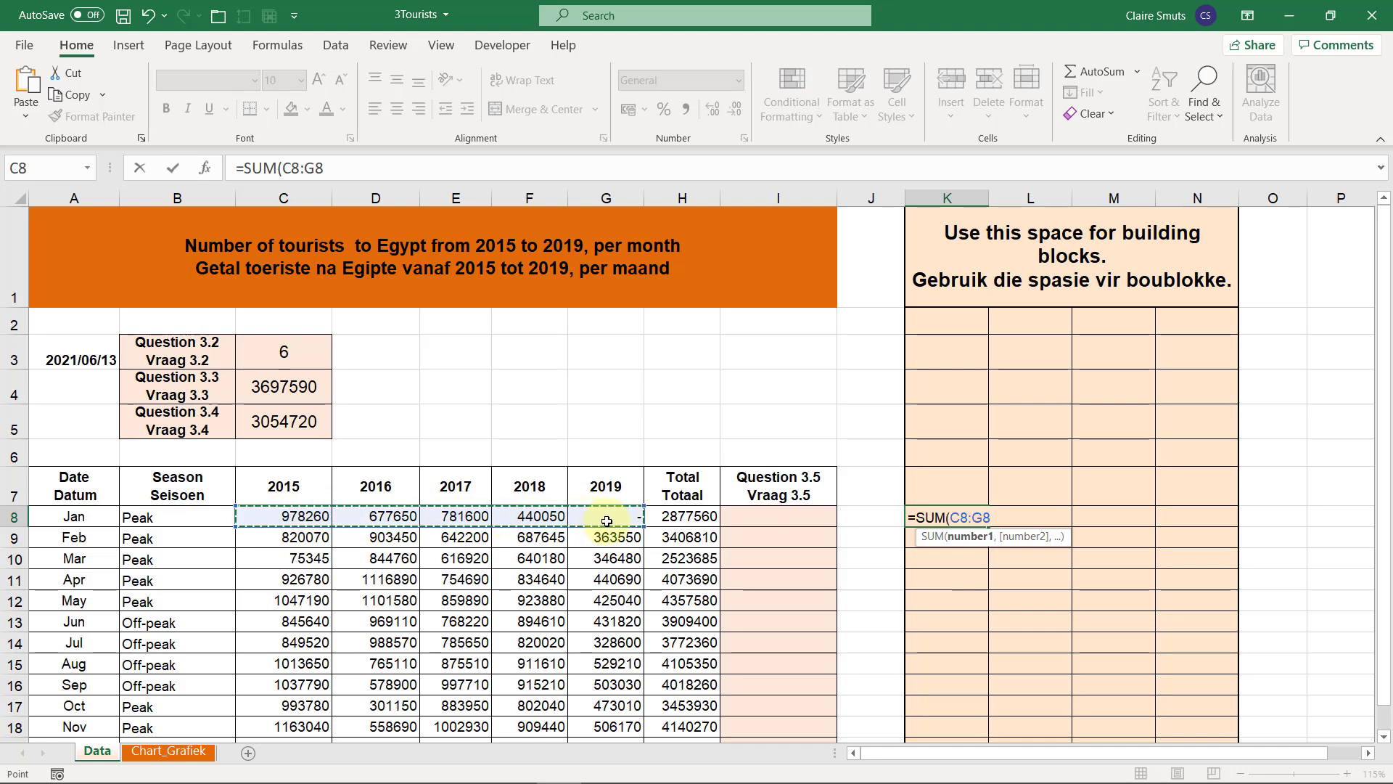
key("Return")
key("Up")
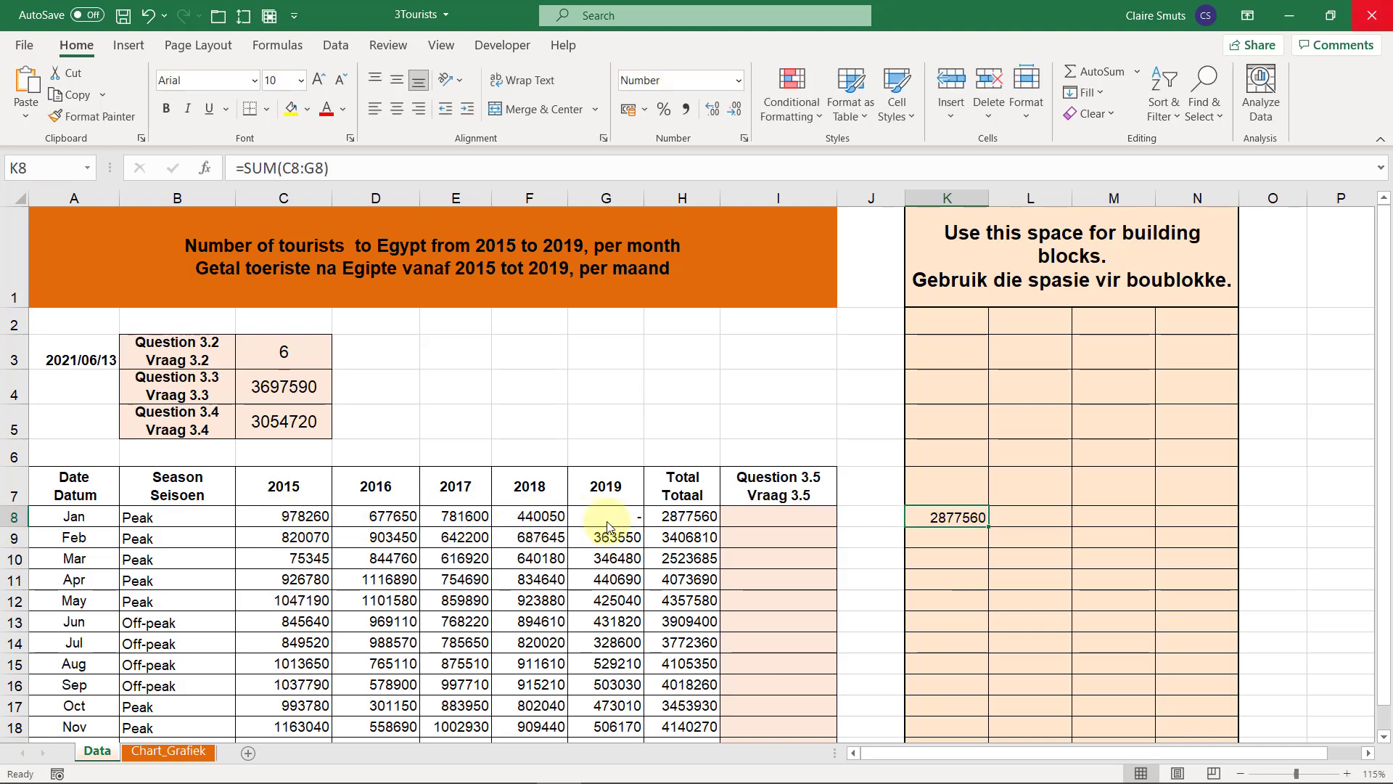
- Copy the sum formula from K8 down to K19
scroll(708, 460, "down", 3)
scroll(973, 301, "up", 2)
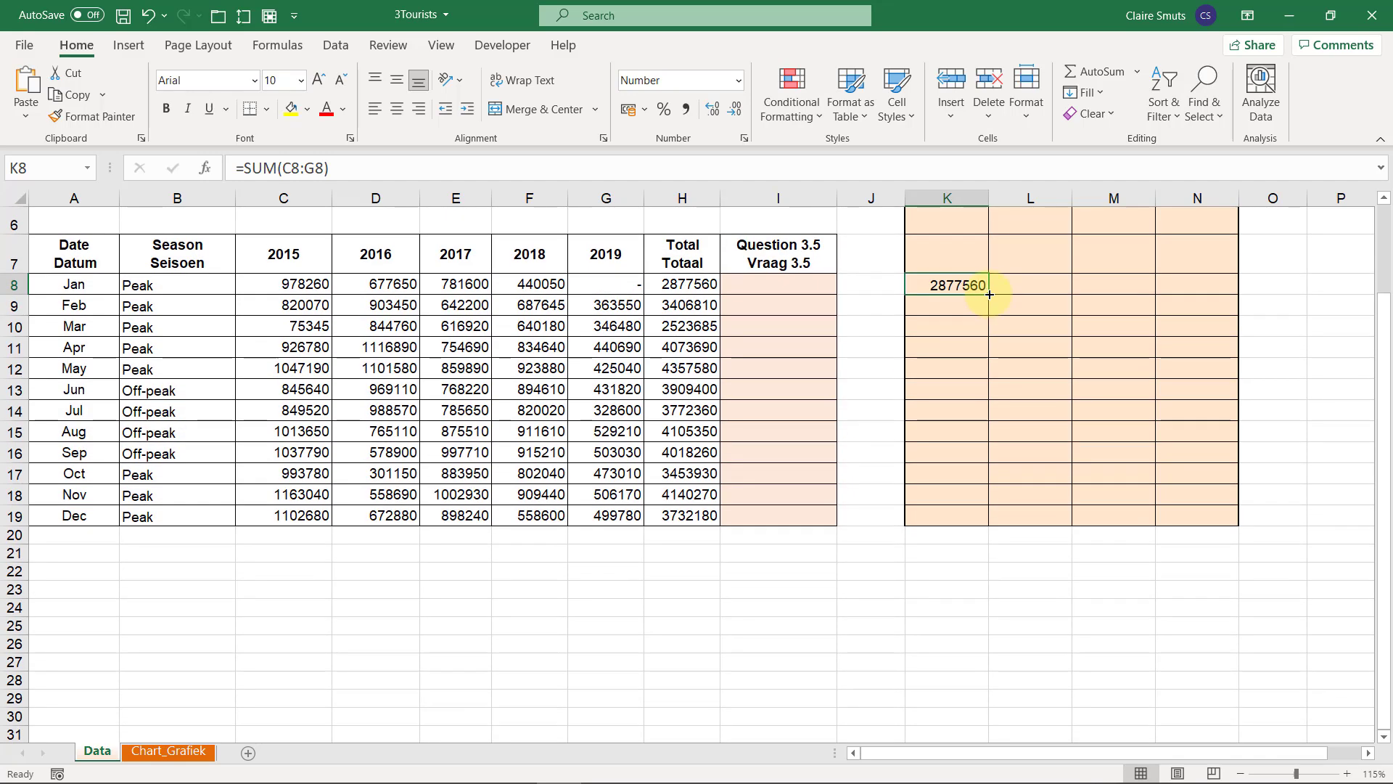
left_click_drag(989, 294, 980, 520)
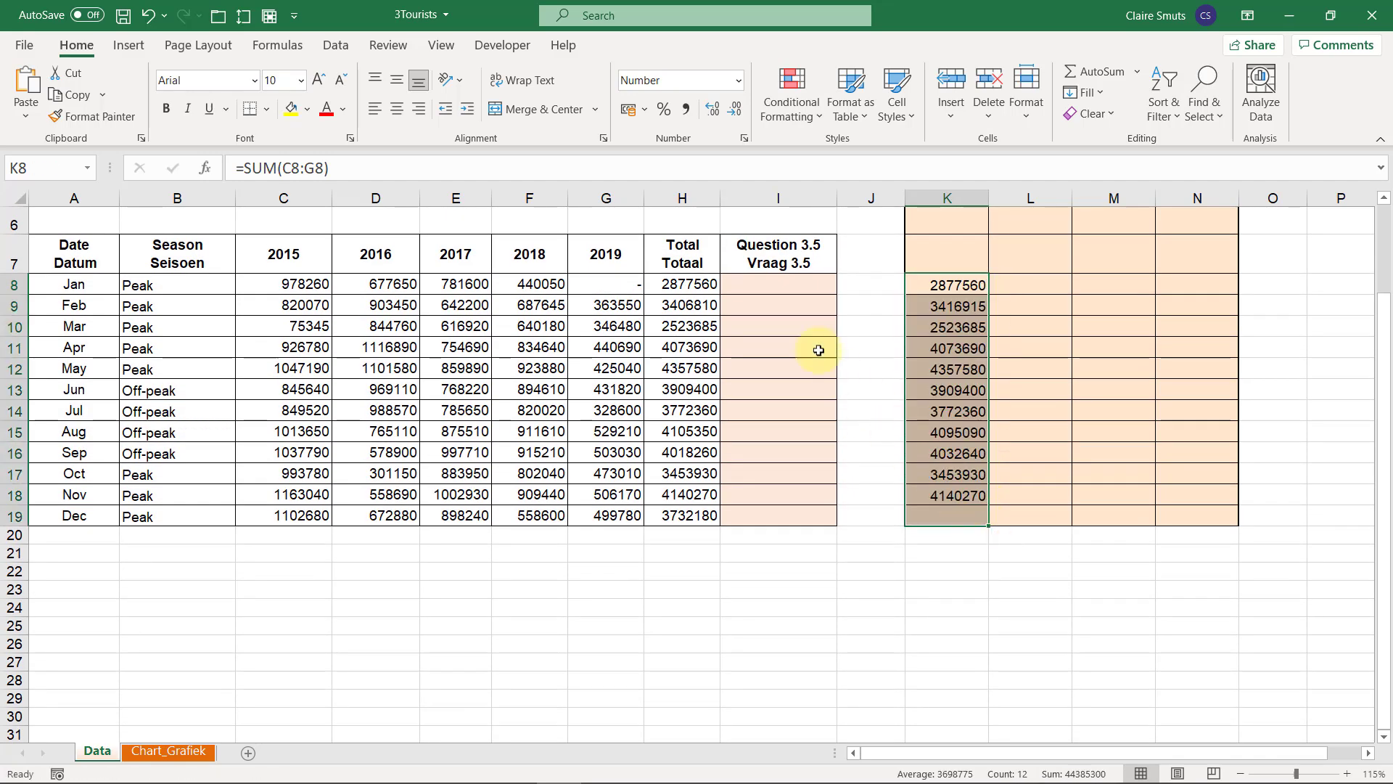
- Start an IF formula in cell I8 with the logical test H8=K8
left_click(755, 287)
type("=IF(")
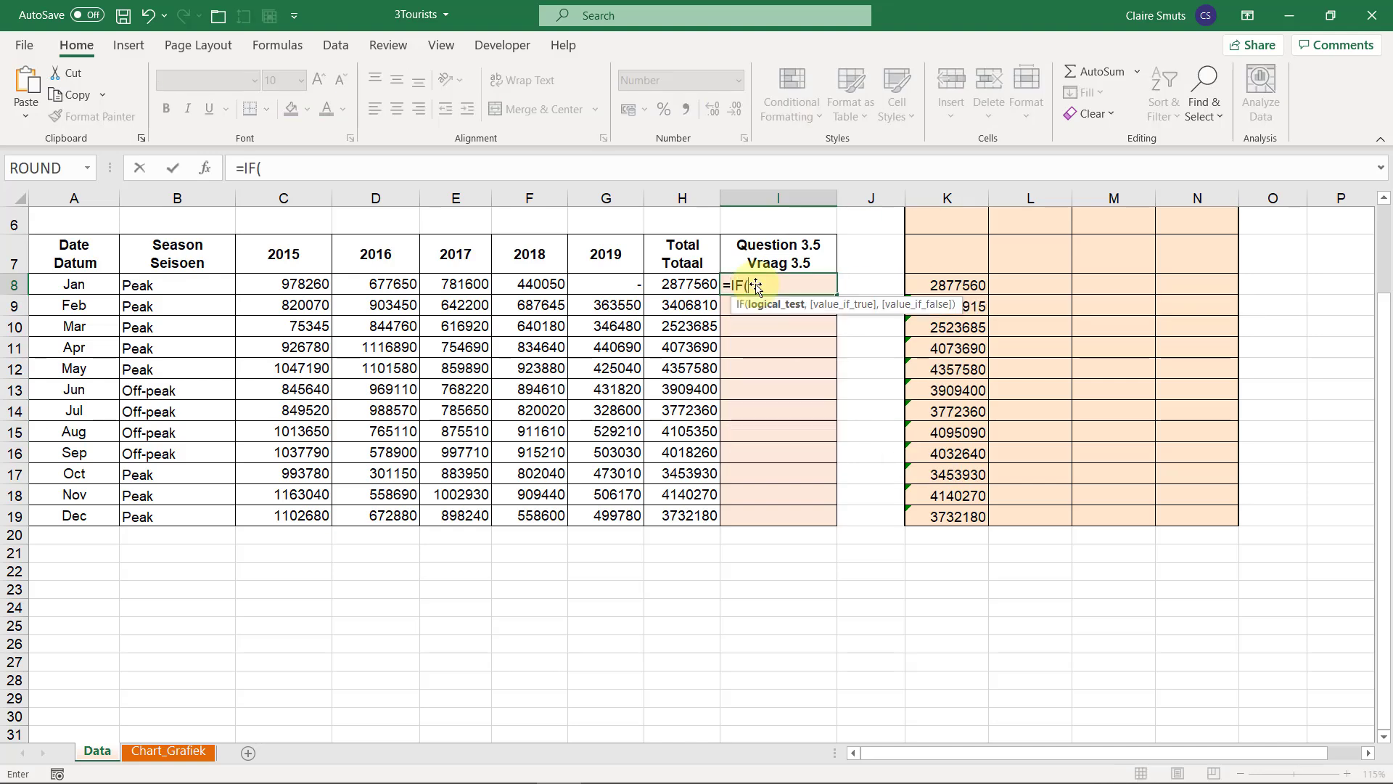
left_click(691, 285)
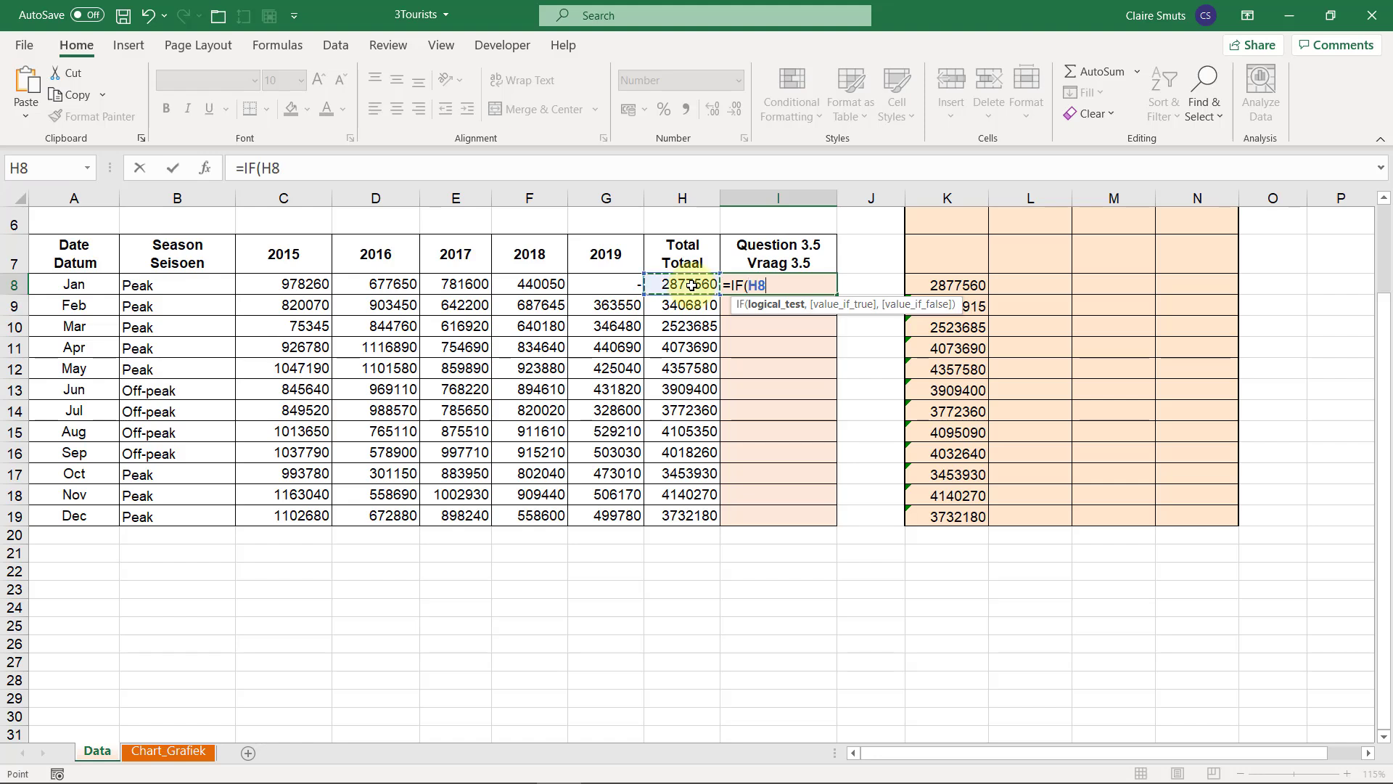
type("=")
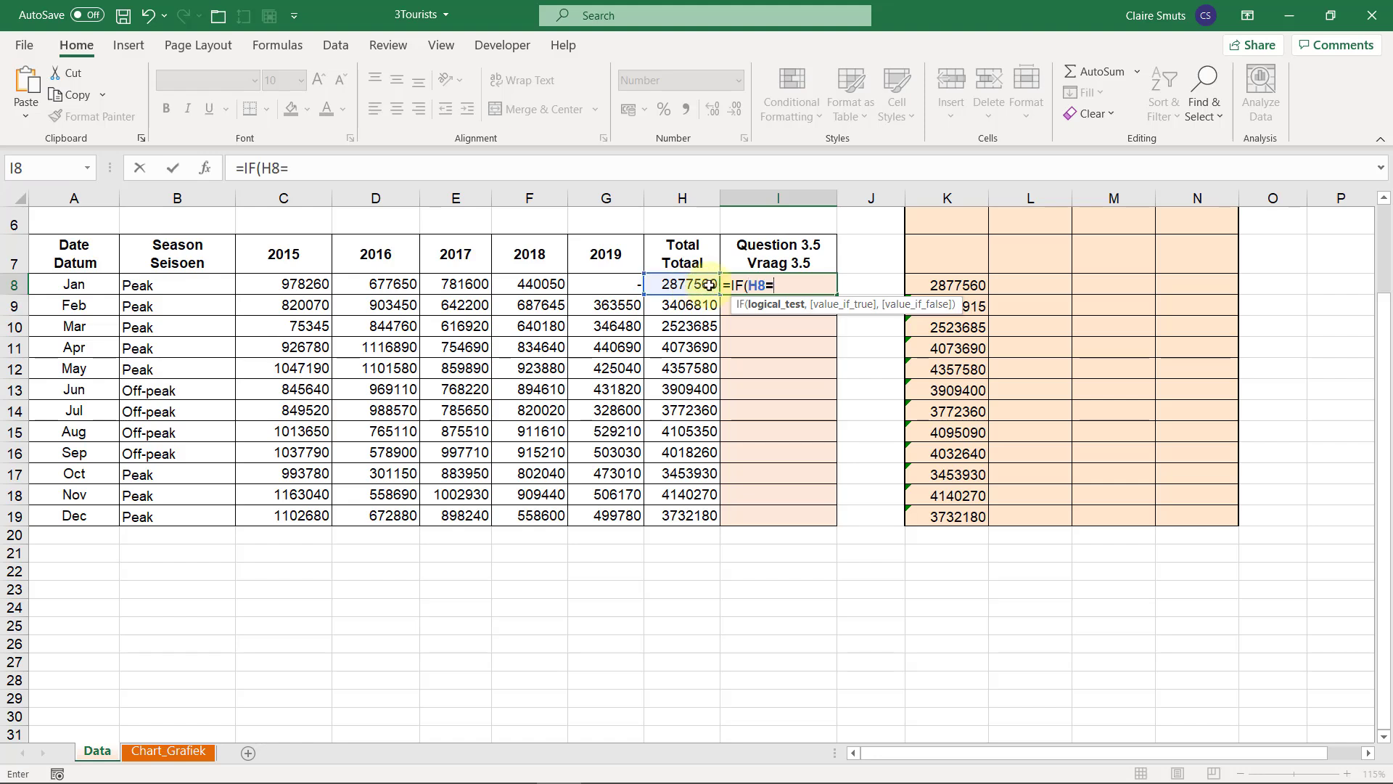
left_click(940, 285)
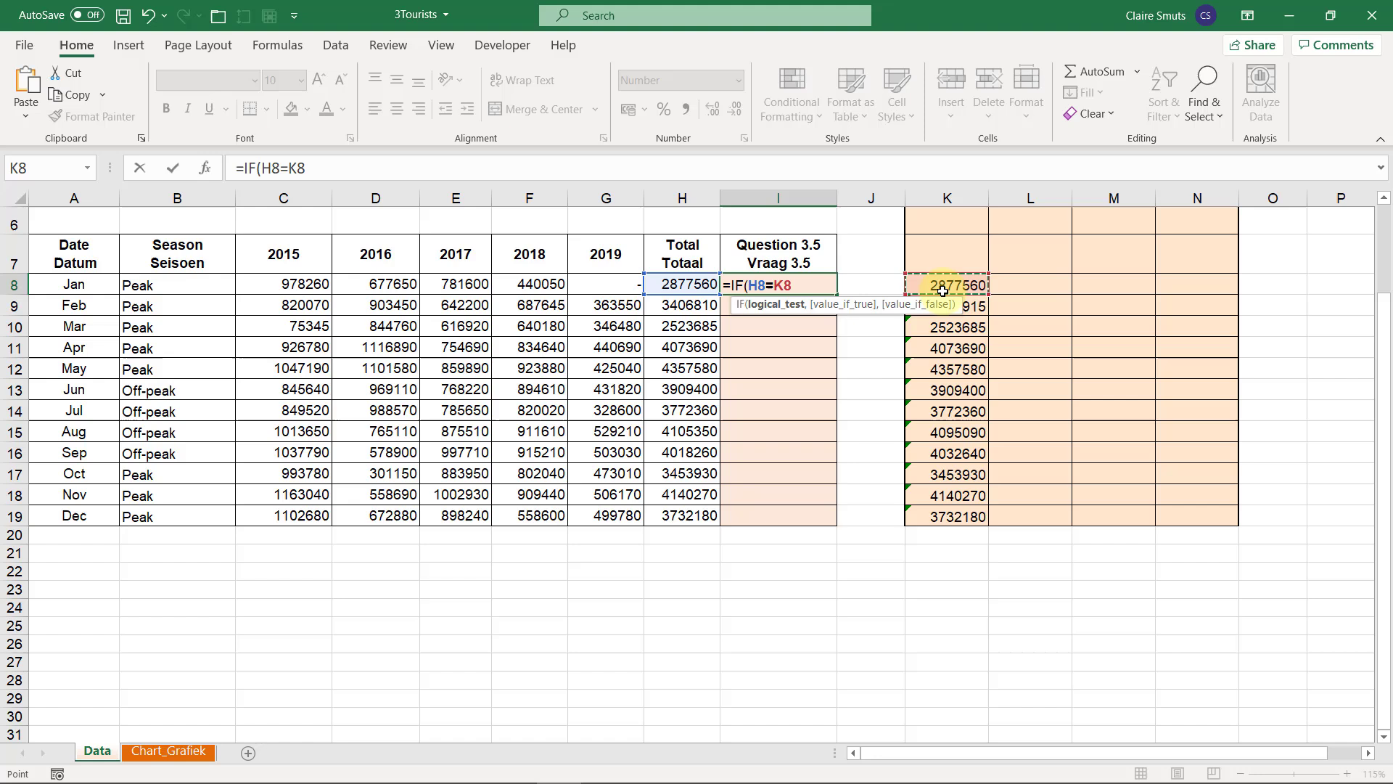
type(",")
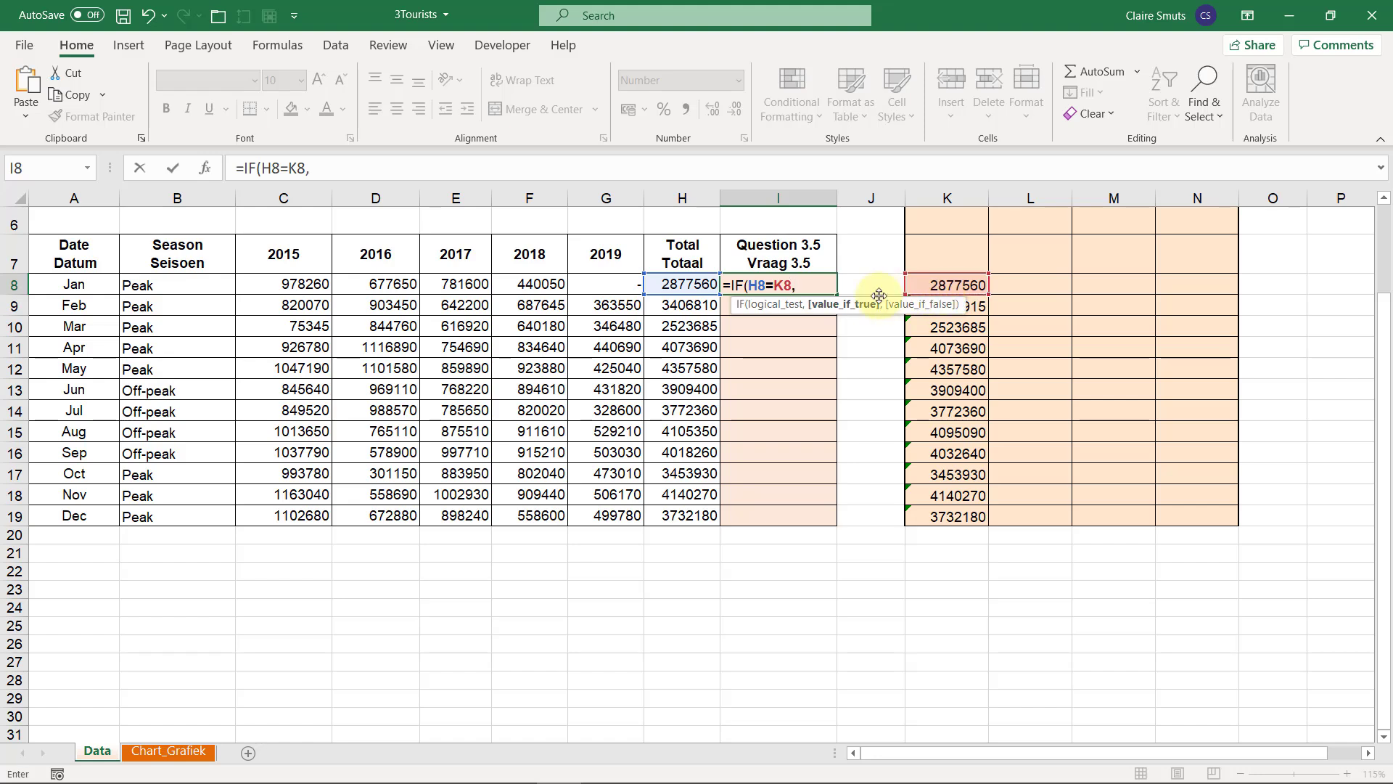
- Complete the IF formula in I8 with "Correct" for true and "Error" for false, and copy it down to I19
type("\"")
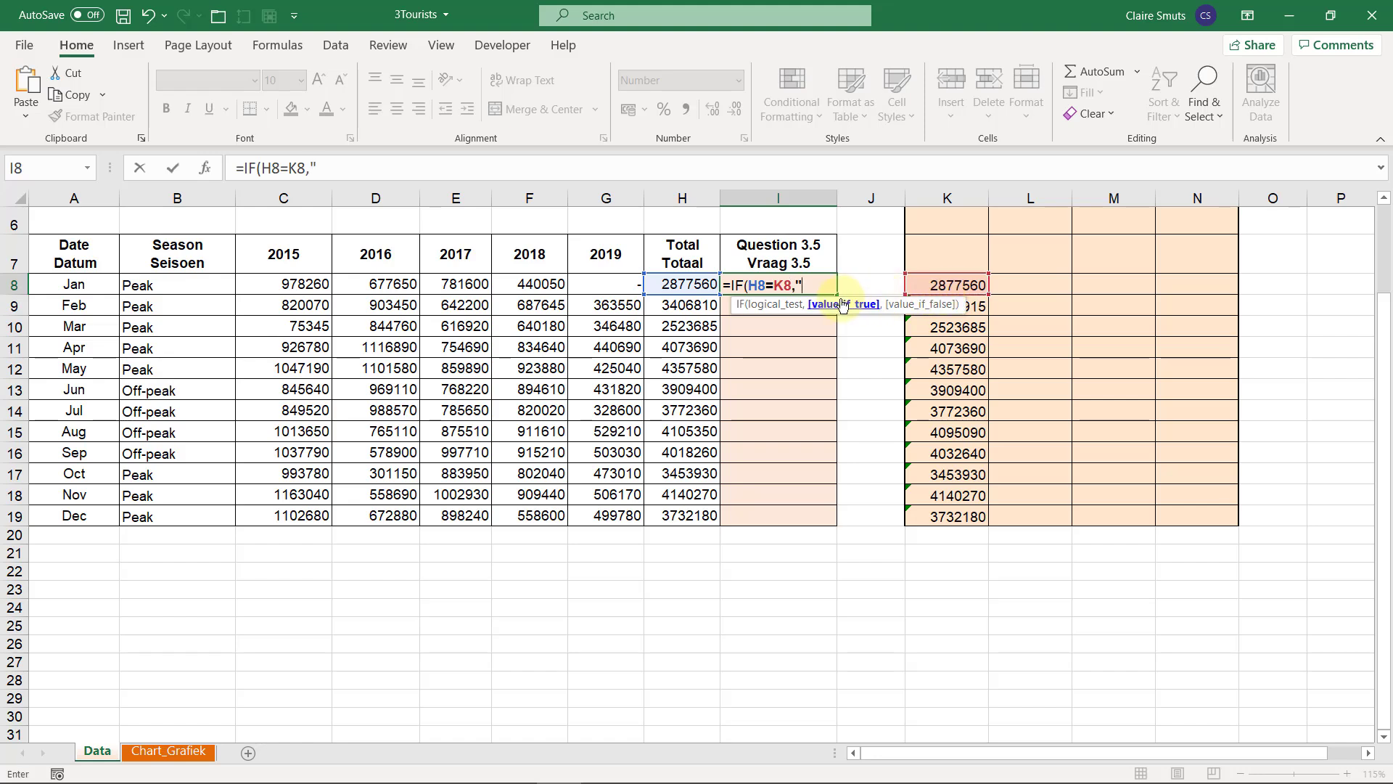
type("Correc")
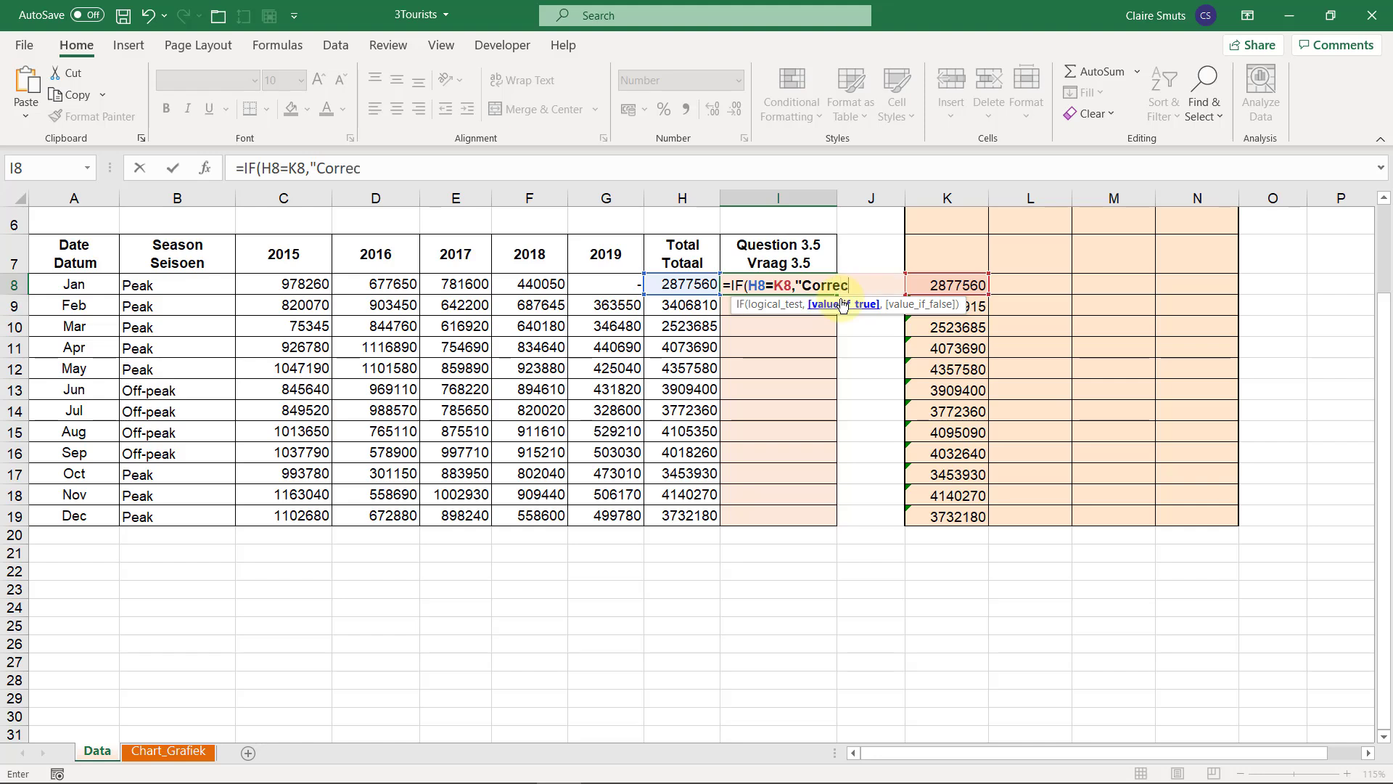
type("t\",")
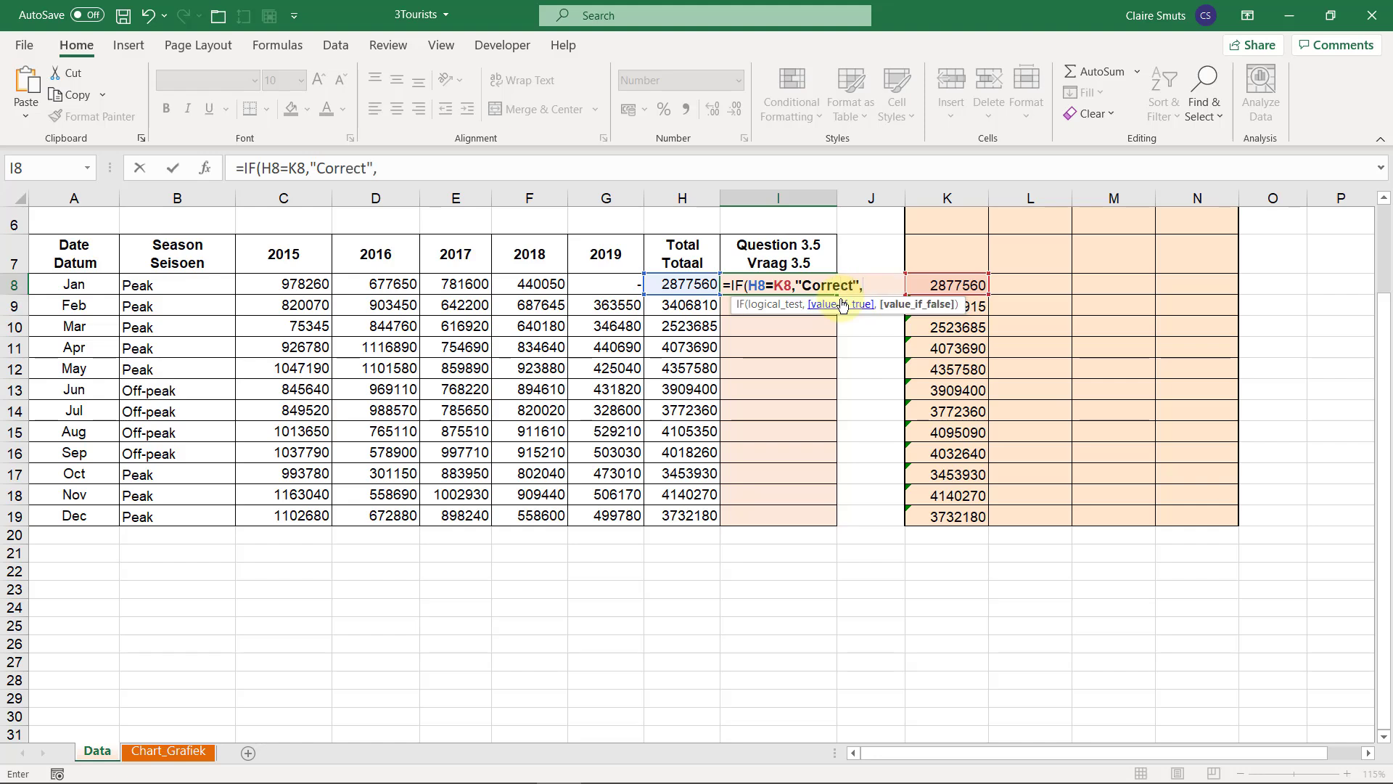
type("\"")
type("Ero")
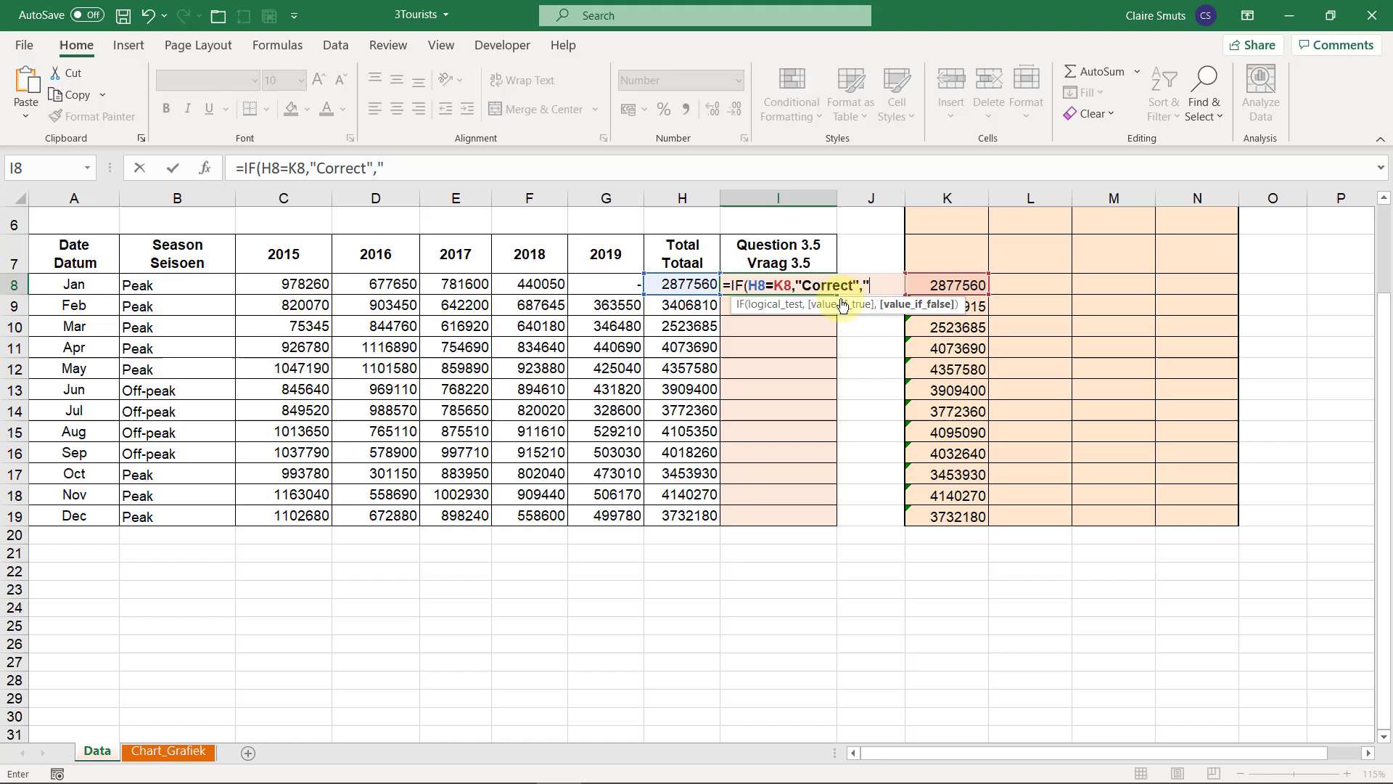
key("BackSpace")
type("r")
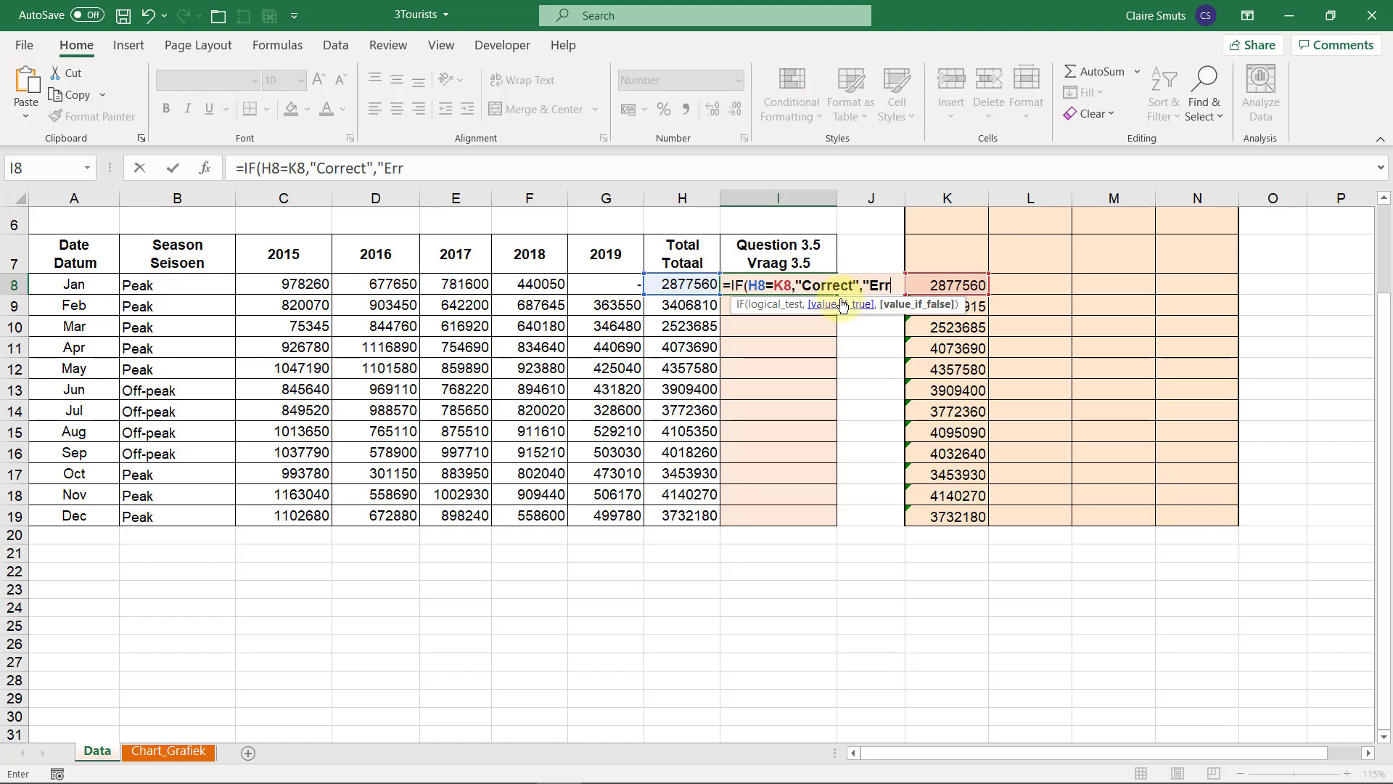
type("or\"")
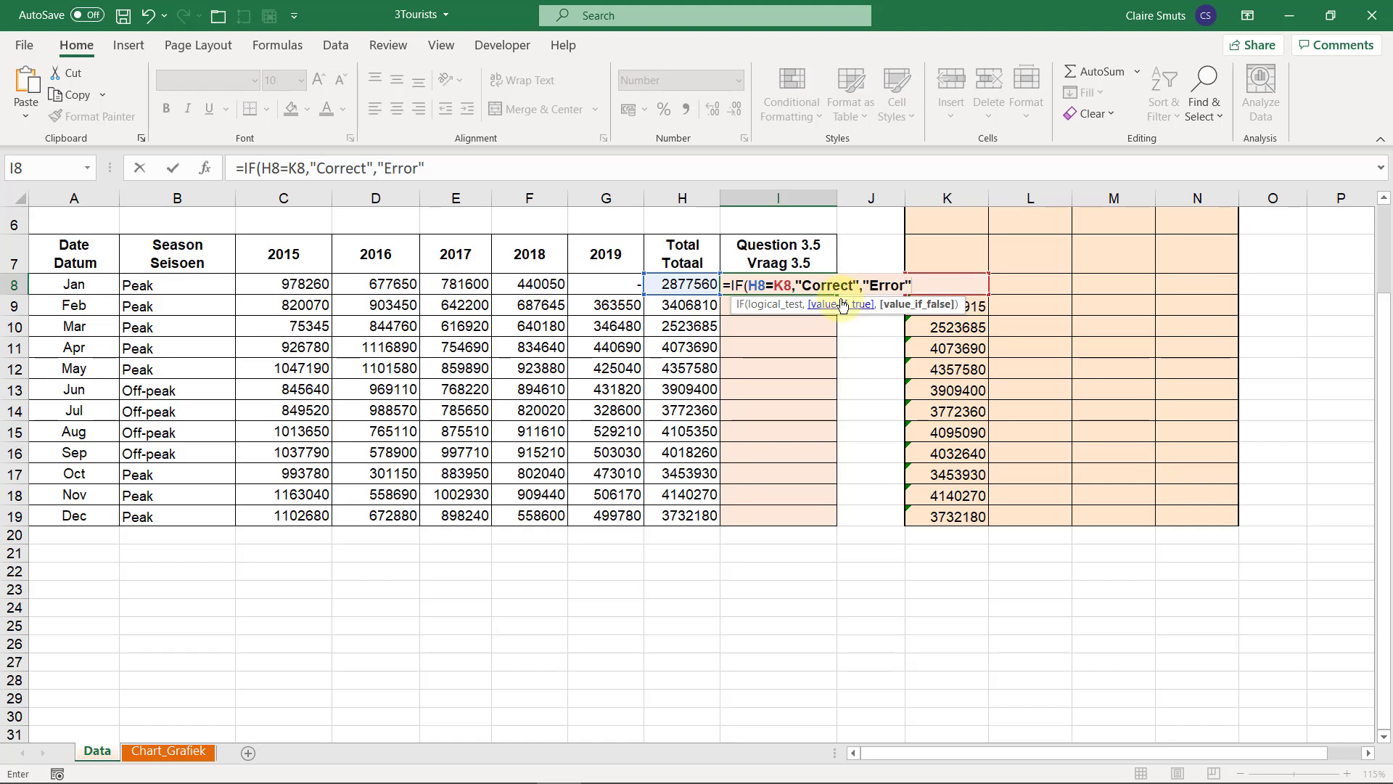
type(")")
key("Return")
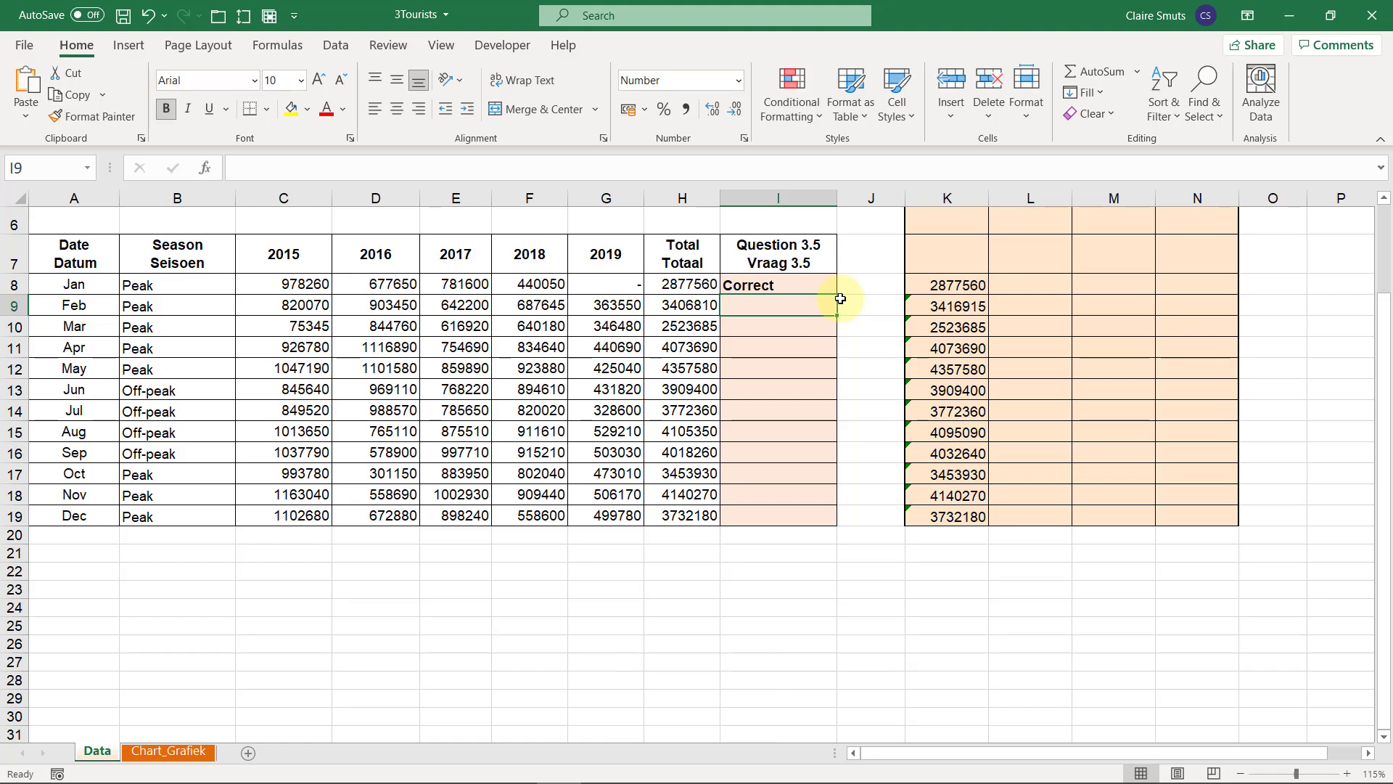
left_click(802, 288)
double_click(836, 294)
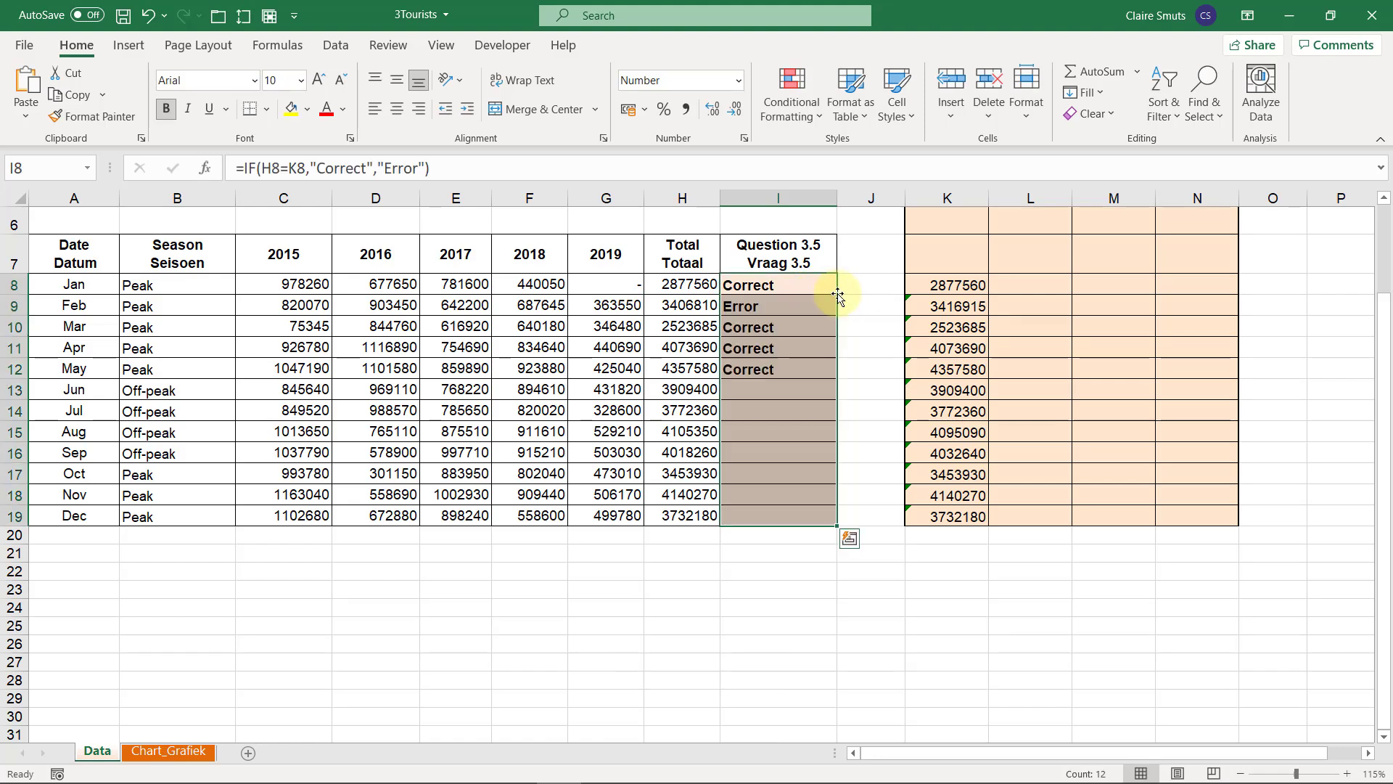
- Check the IF formulas in rows 9, 15, 16 and 18 of column I and the sum range behind cell K9
left_click(778, 307)
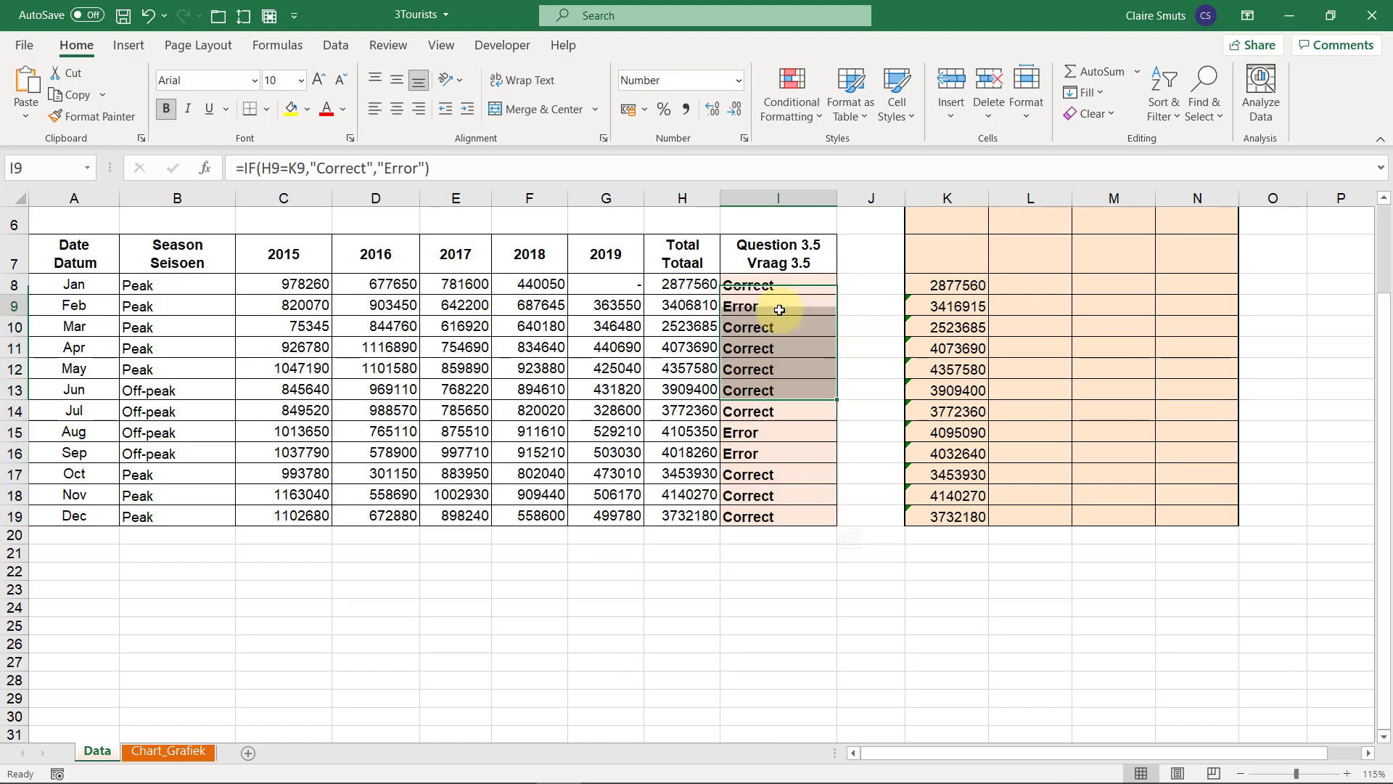
left_click(774, 431)
left_click(769, 453)
left_click(761, 495)
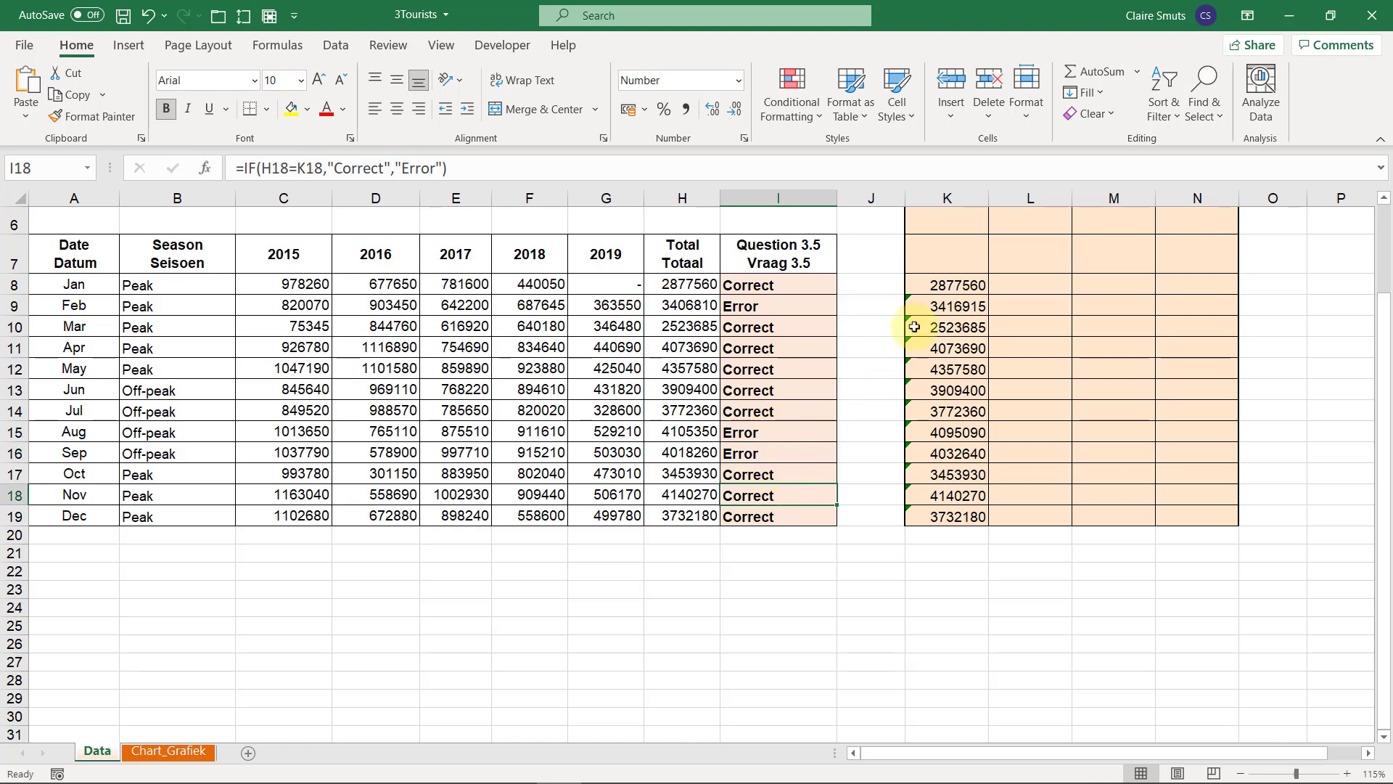
left_click(926, 306)
left_click(885, 308)
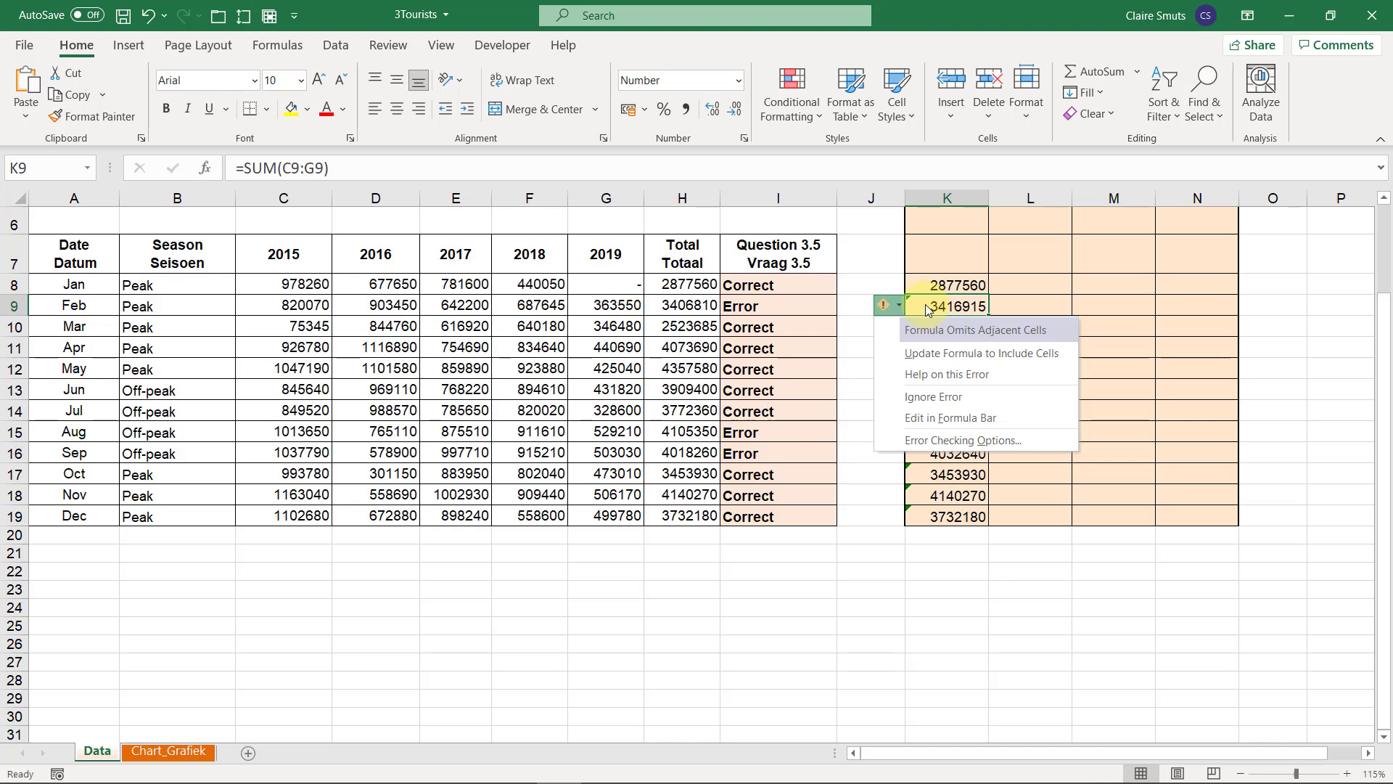
left_click(416, 168)
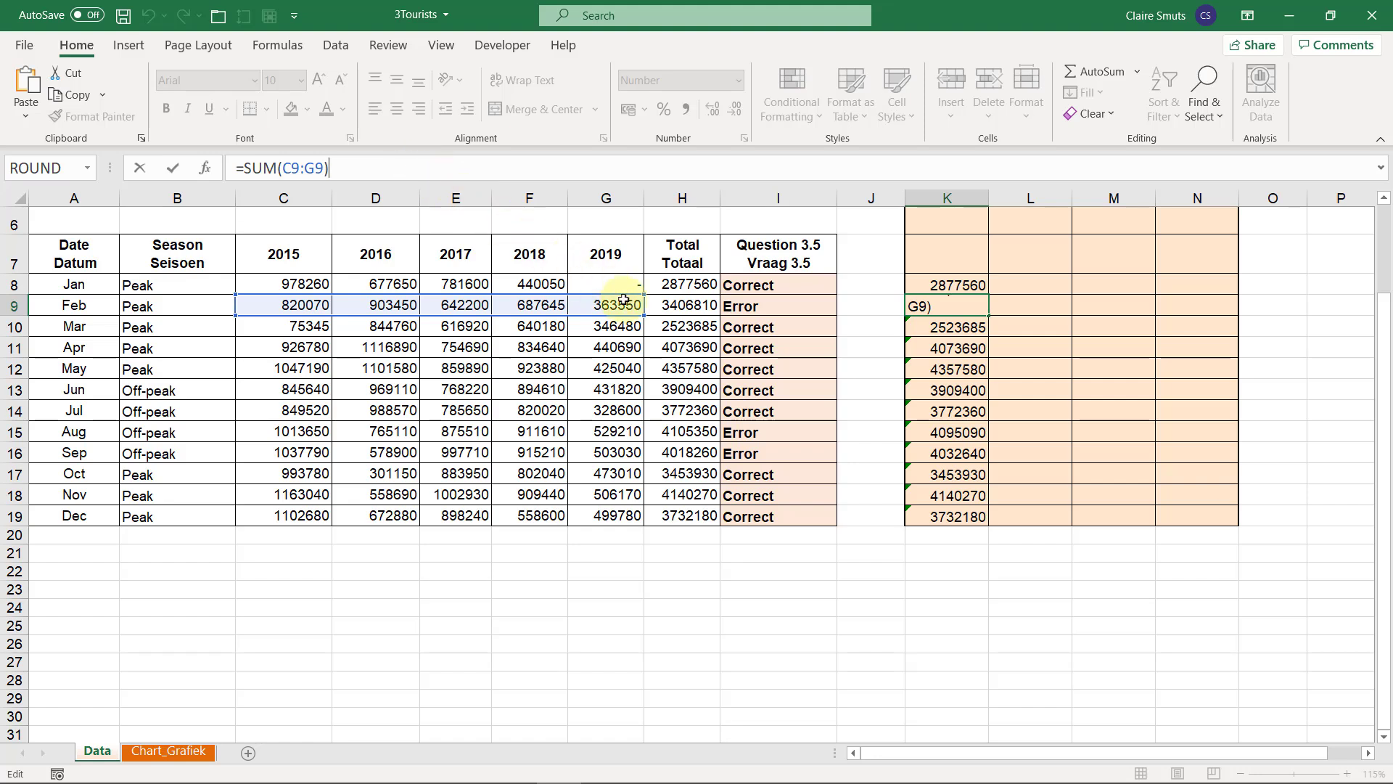
key("Return")
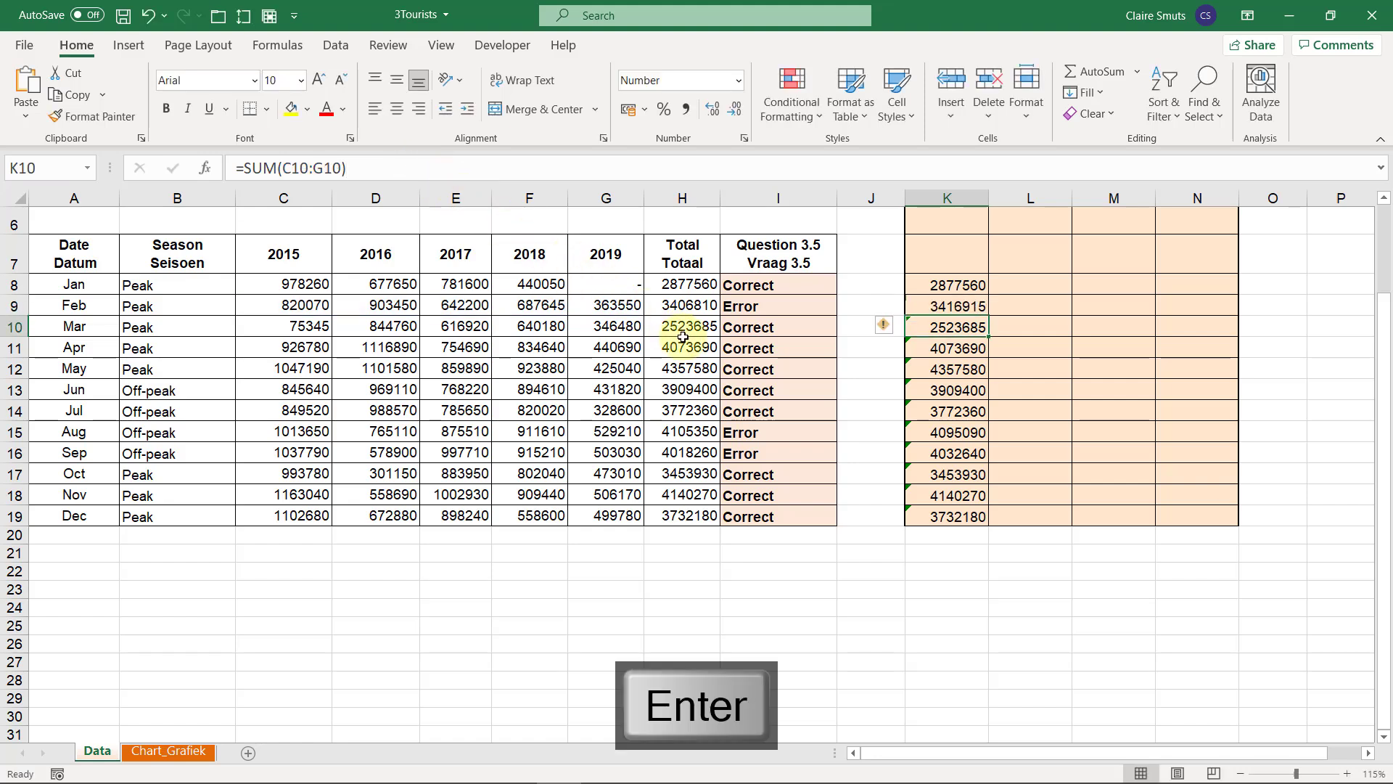
- Clear the helper sums in K8:K19 of the building-blocks area
left_click(778, 284)
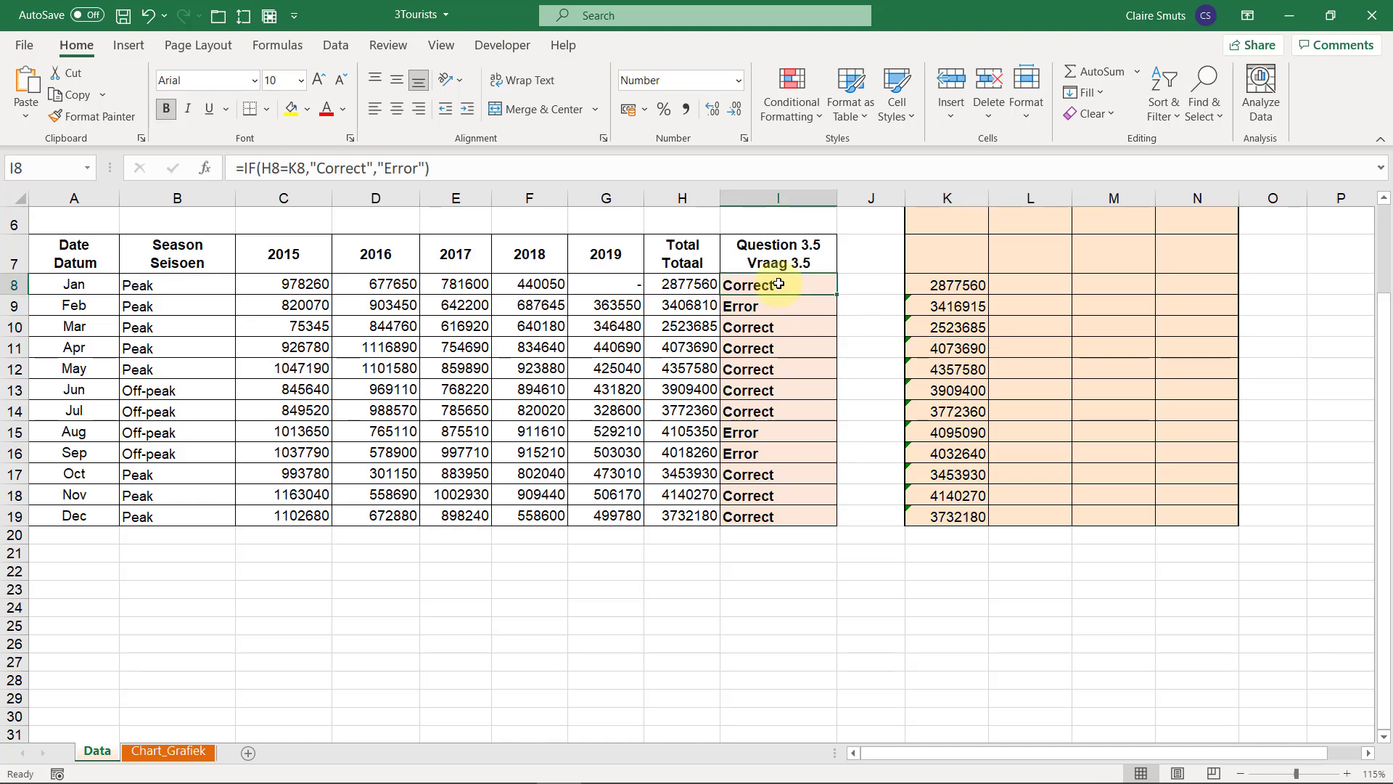
left_click(943, 284)
left_click(802, 283)
left_click_drag(943, 284, 945, 520)
key("Delete")
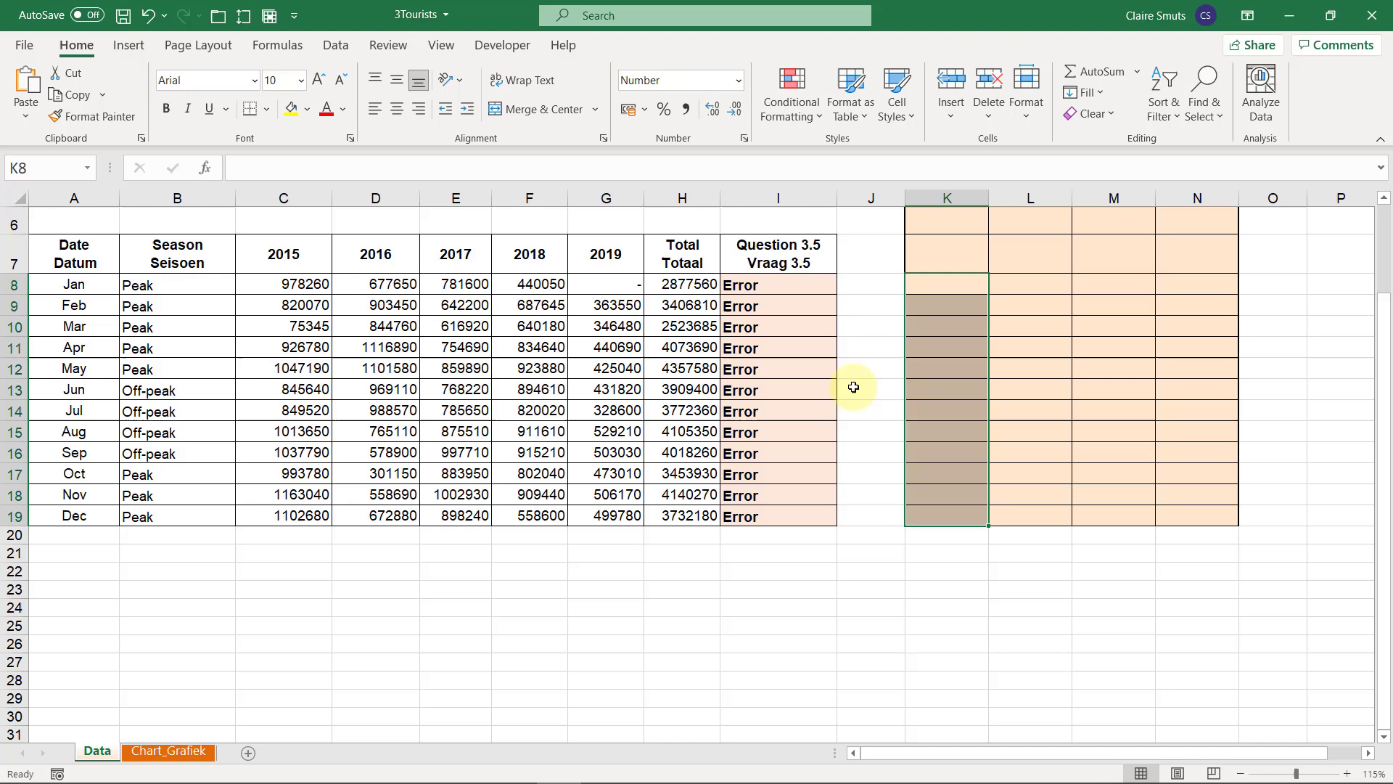
- Replace K8 in the logical test of I8's IF function with SUM(C8:G8) and copy the formula down to I19
left_click(791, 284)
left_click(291, 168)
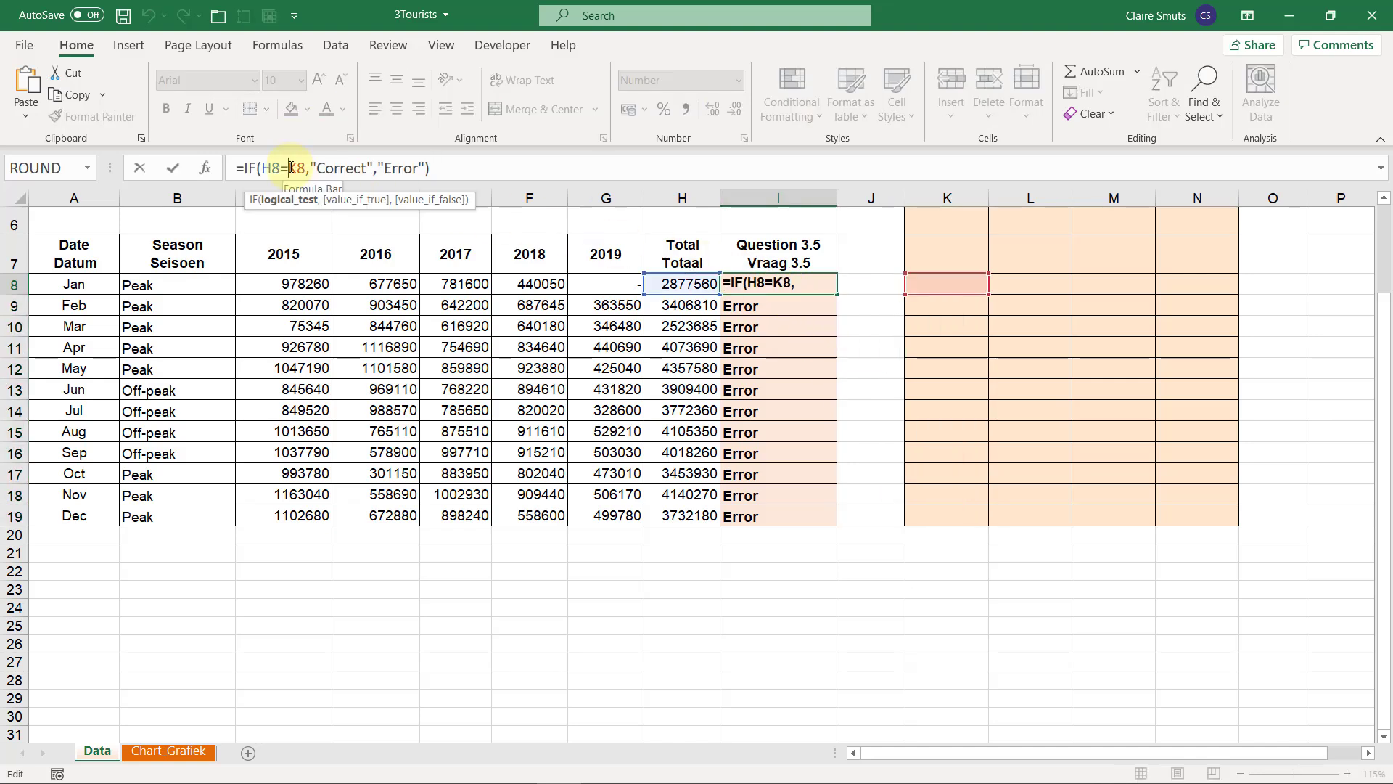
left_click(205, 168)
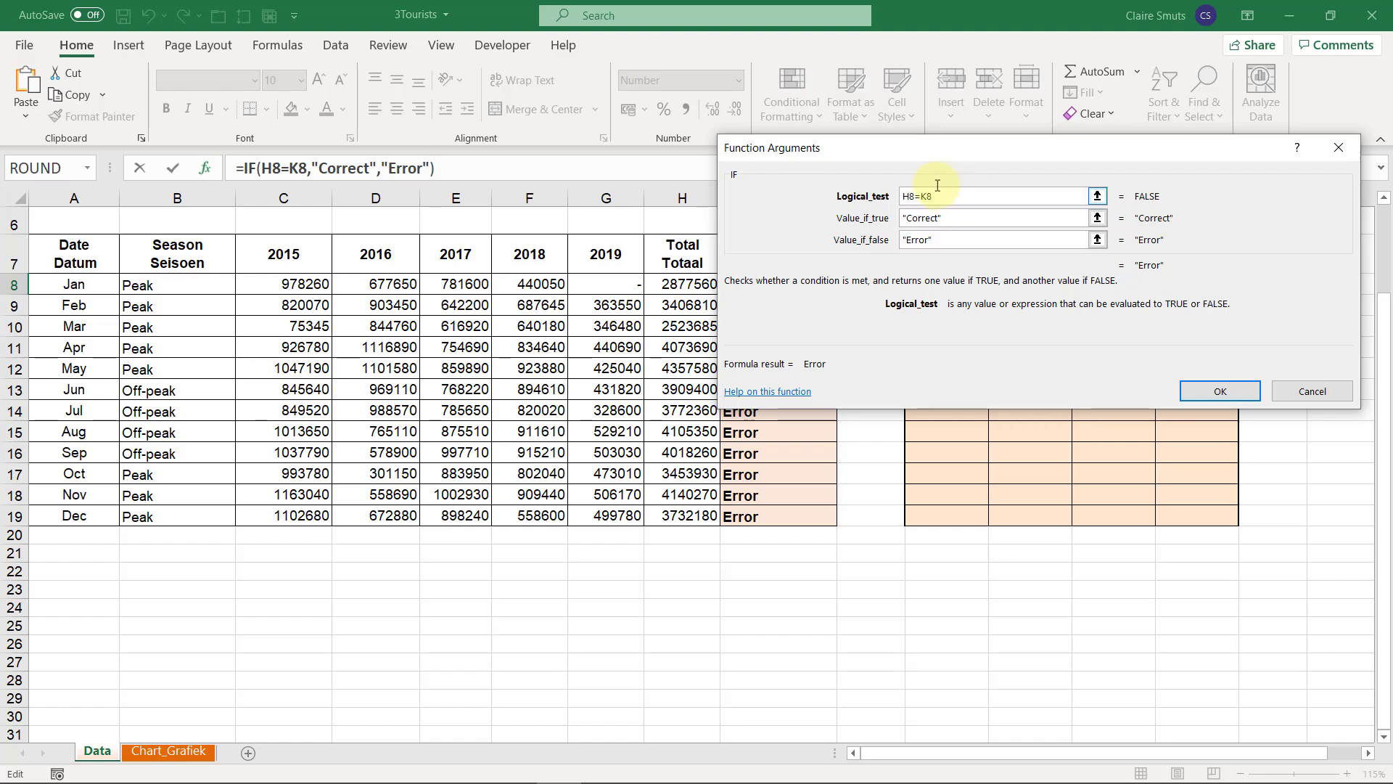
left_click_drag(903, 157, 1003, 223)
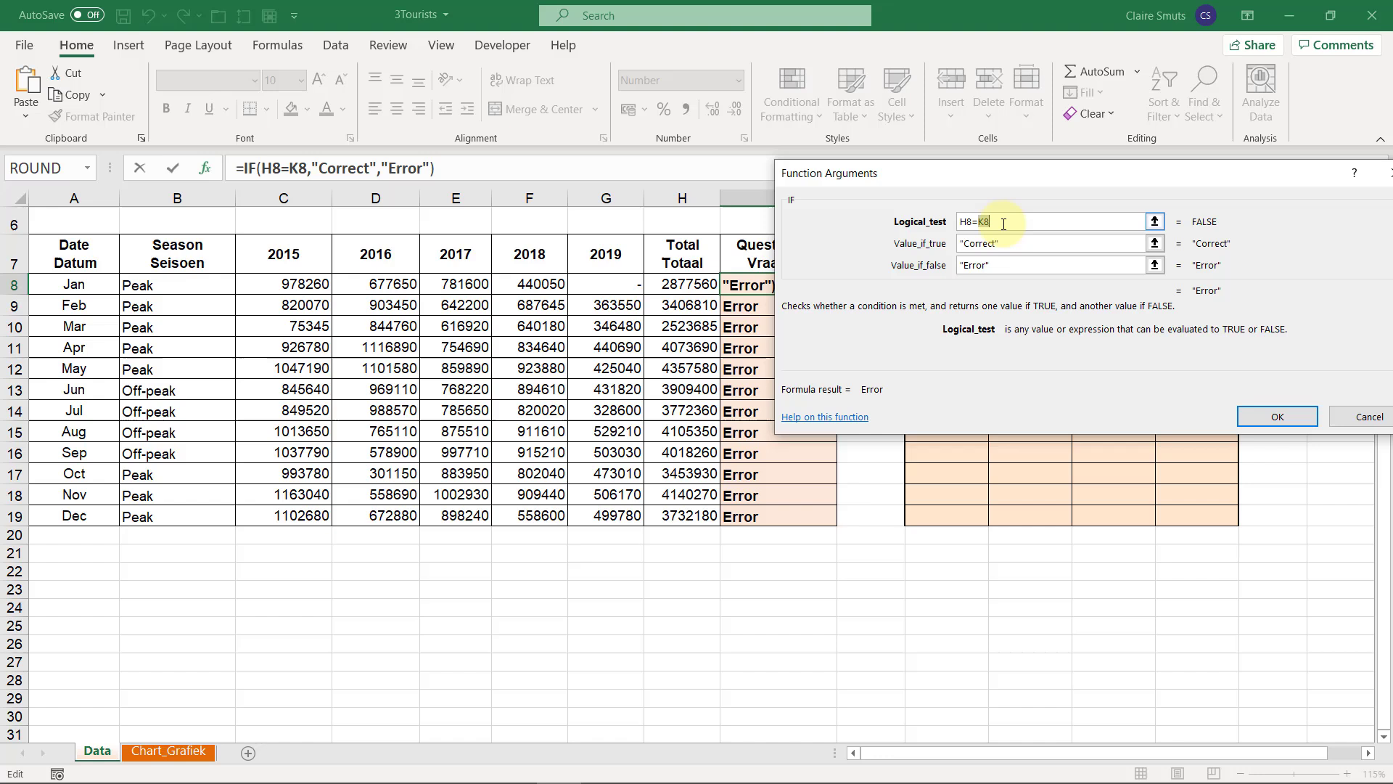
type("SUM(C")
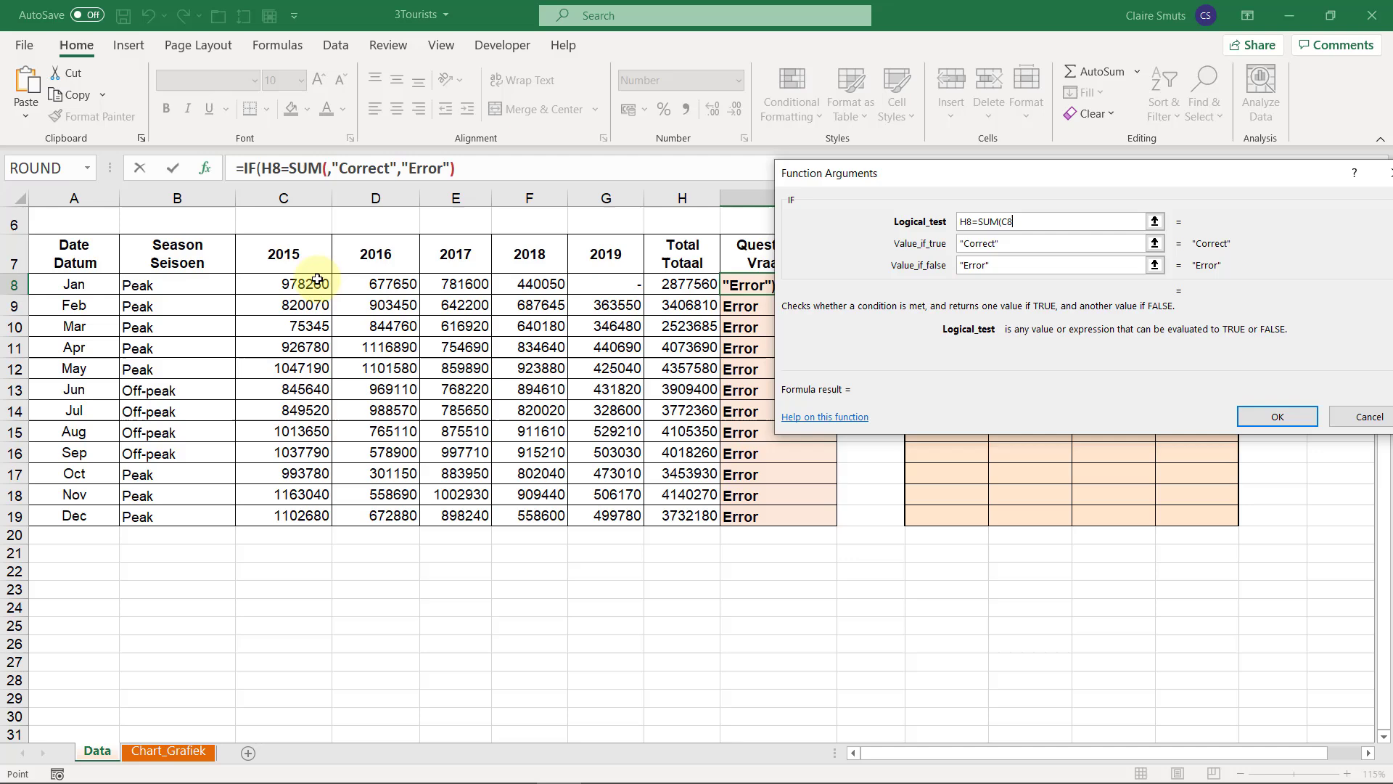
left_click_drag(309, 283, 599, 282)
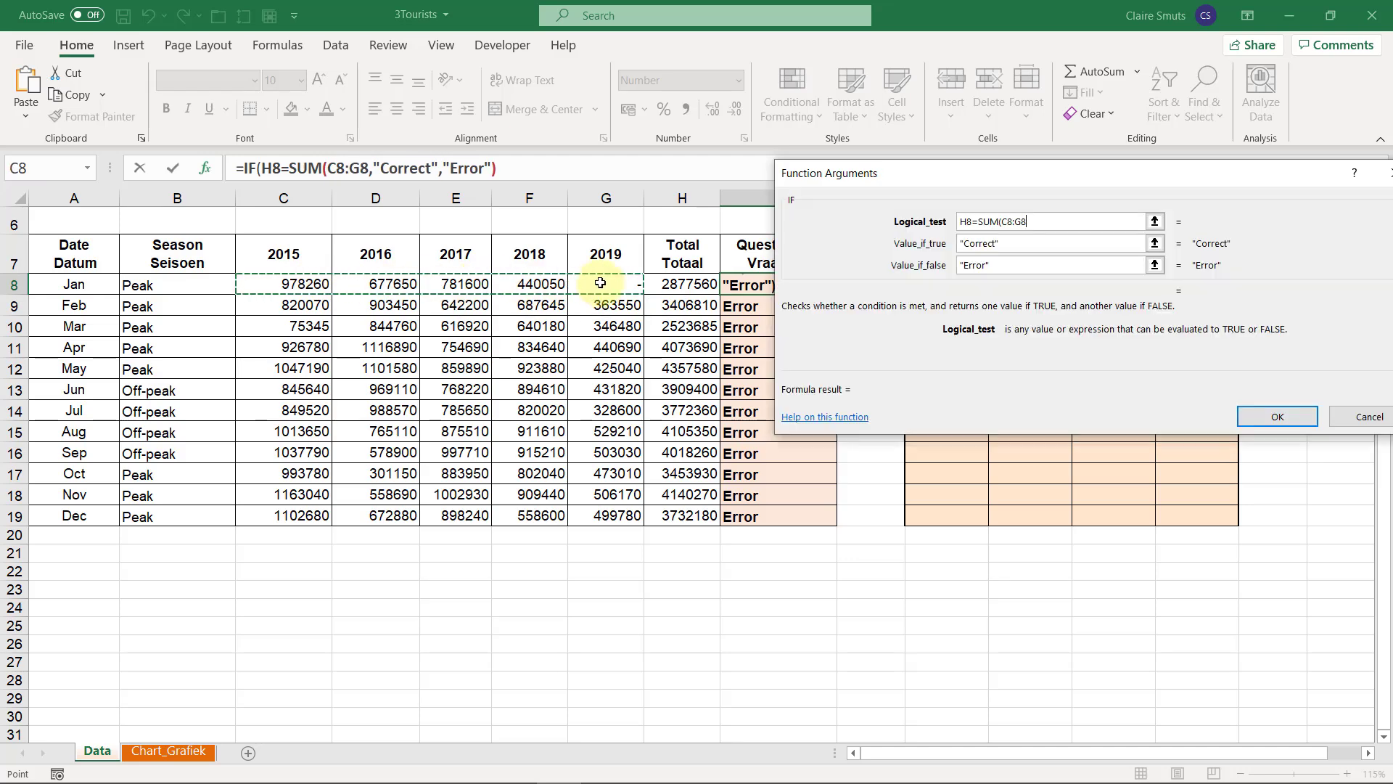
type(")")
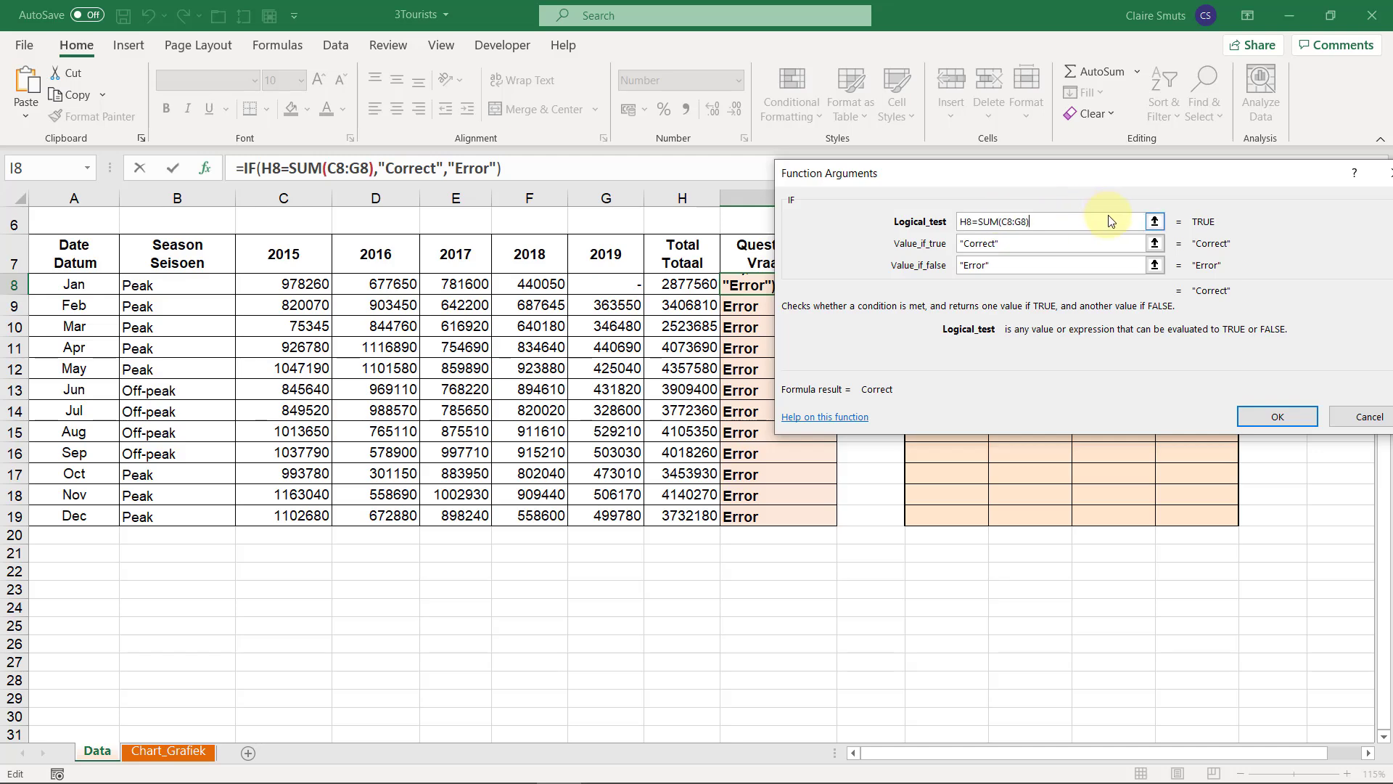
left_click(1278, 416)
double_click(840, 293)
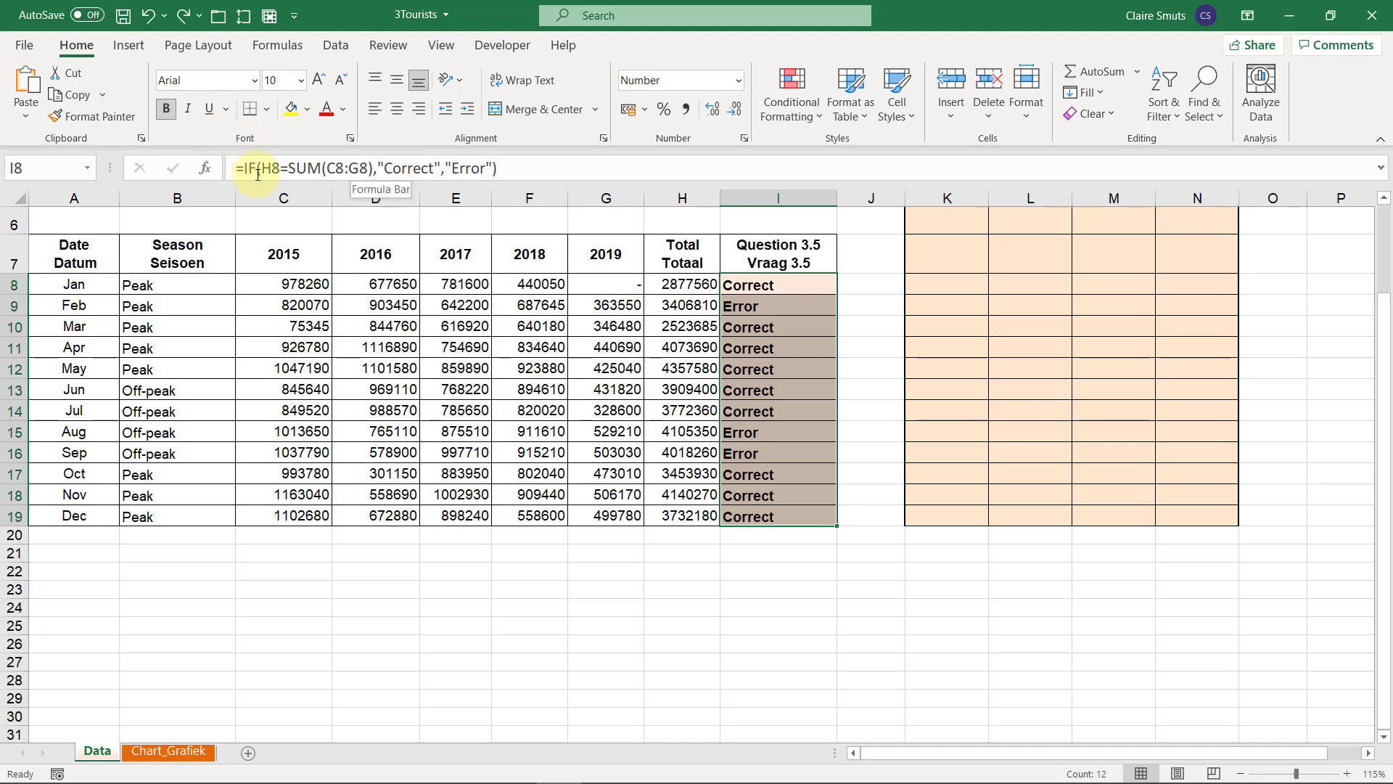
- Enter the trial formula =H8+H9 in cell K8 and clear the cell again
left_click(973, 283)
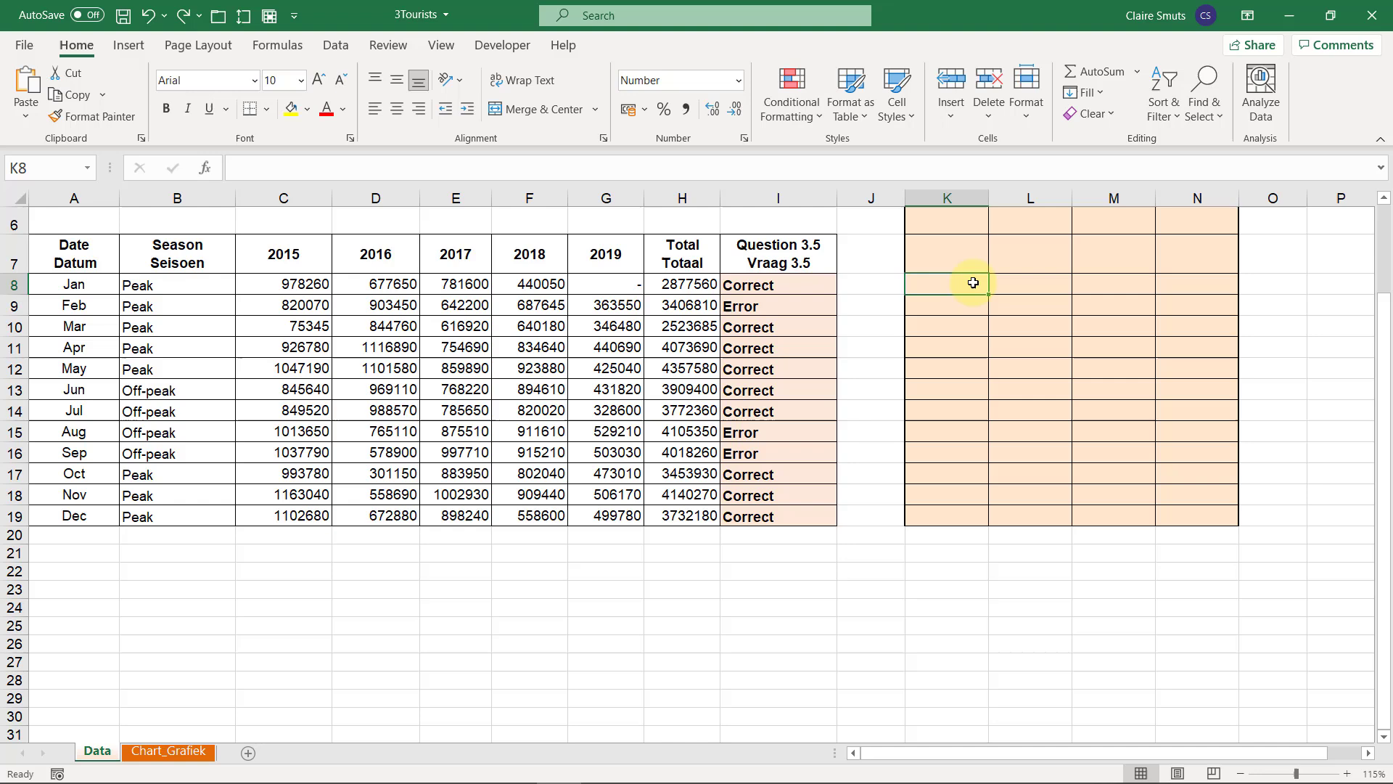
type("+")
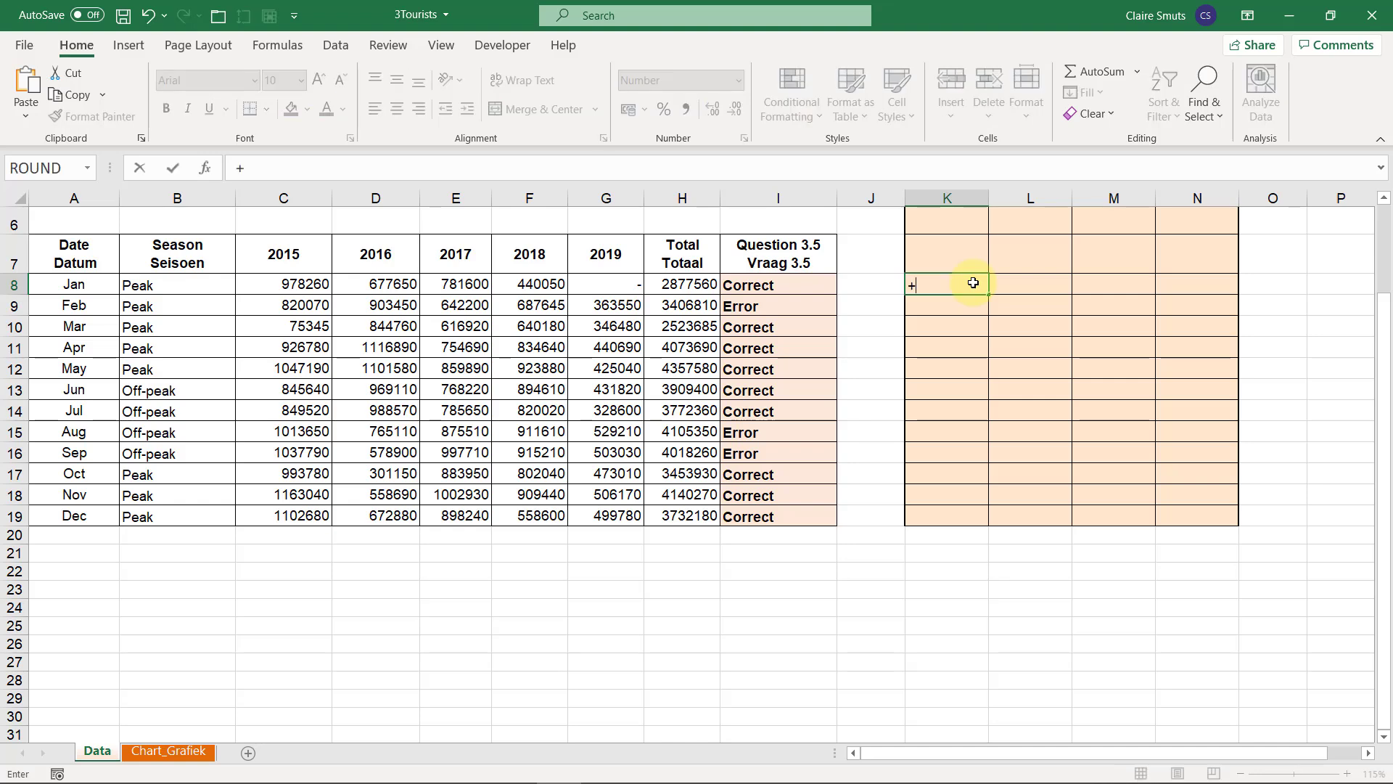
key("BackSpace")
type("=")
key("Left")
key("Left")
key("Left")
type("+")
key("Left")
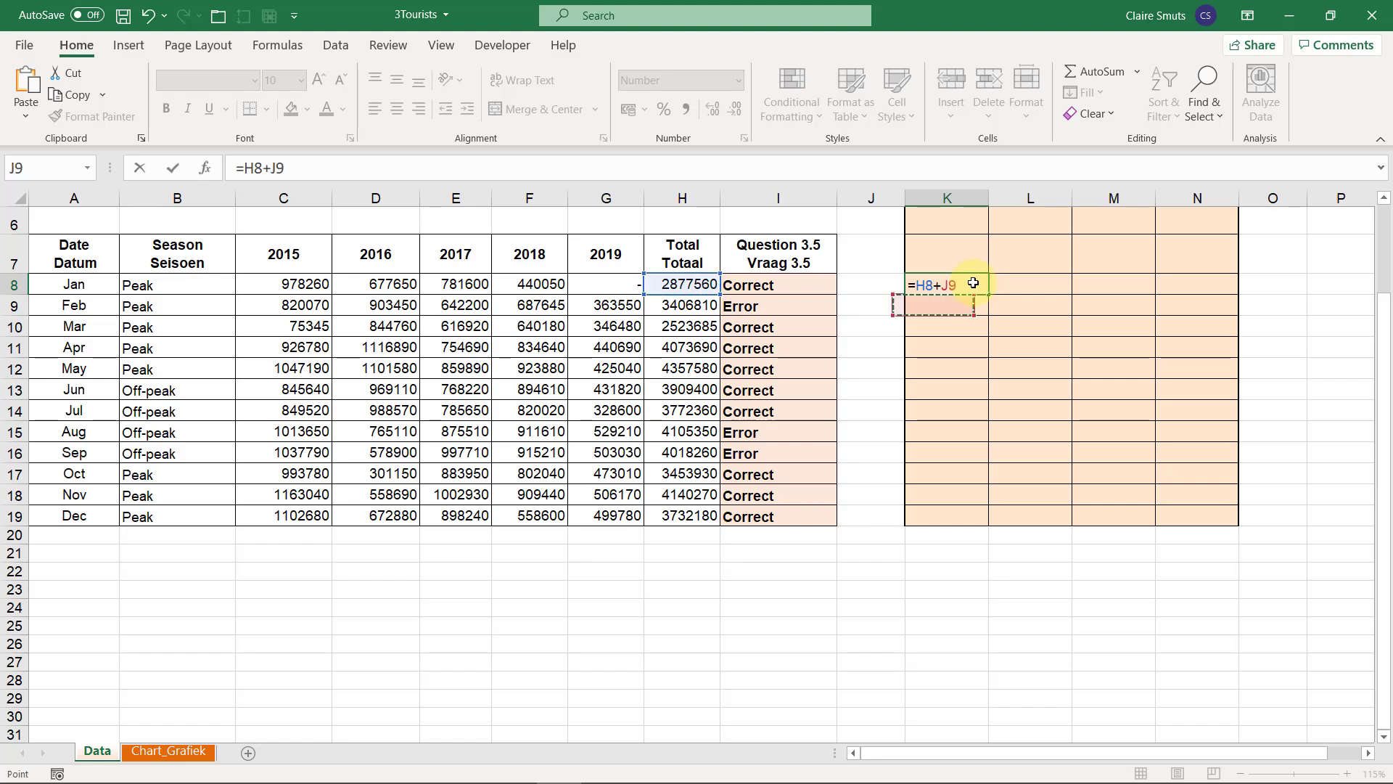
key("Down")
key("Left")
key("Left")
key("Return")
key("Up")
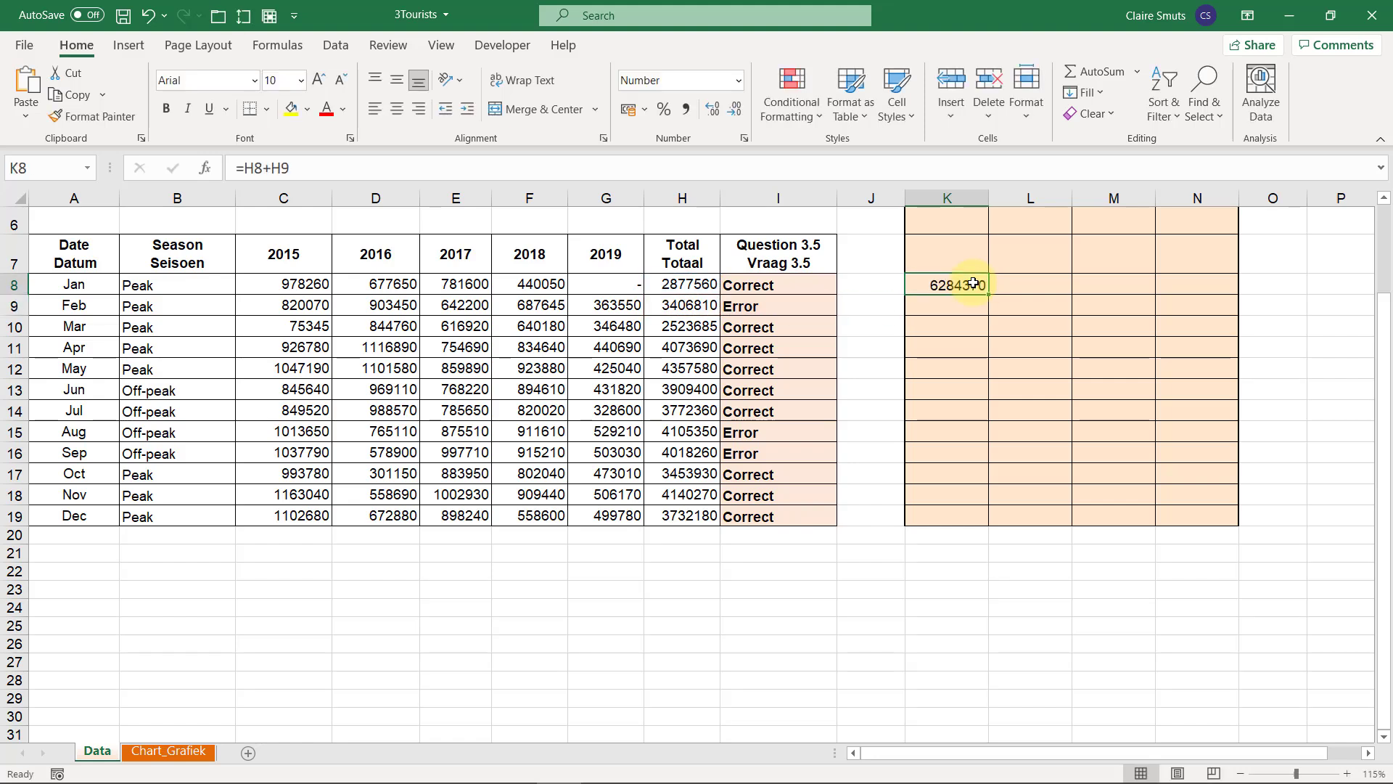
key("Delete")
- Review the IF function and the nested H8=SUM(C8:G8) test in cell I8's formula
left_click(806, 280)
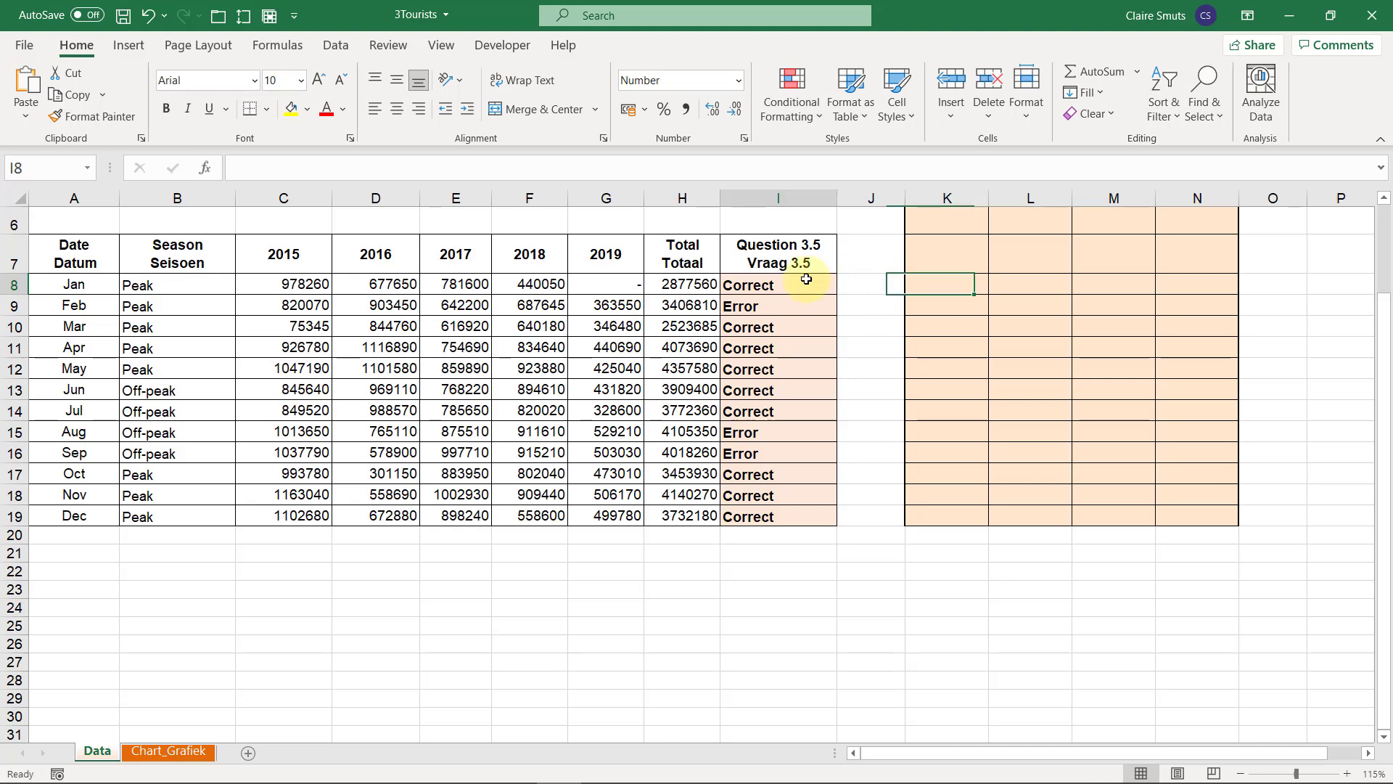
left_click(258, 167)
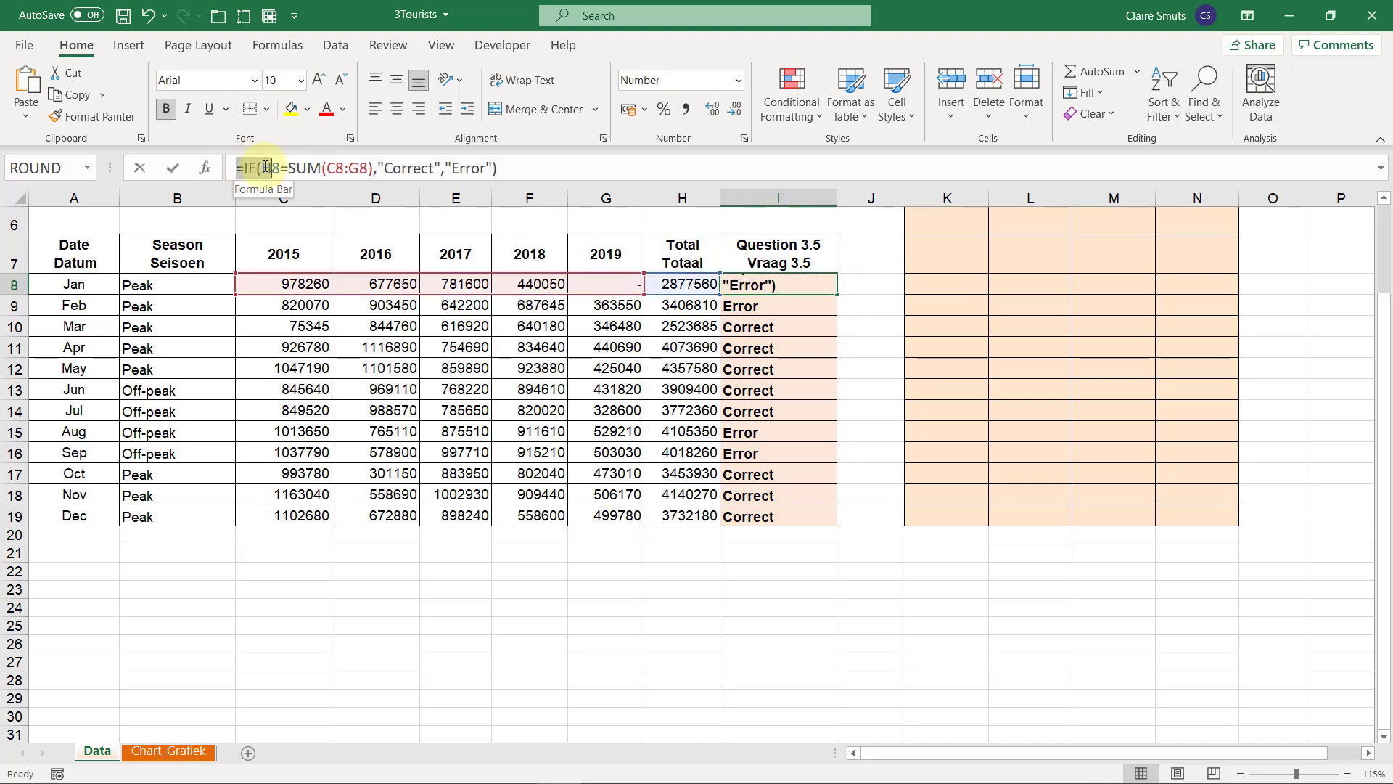
double_click(251, 168)
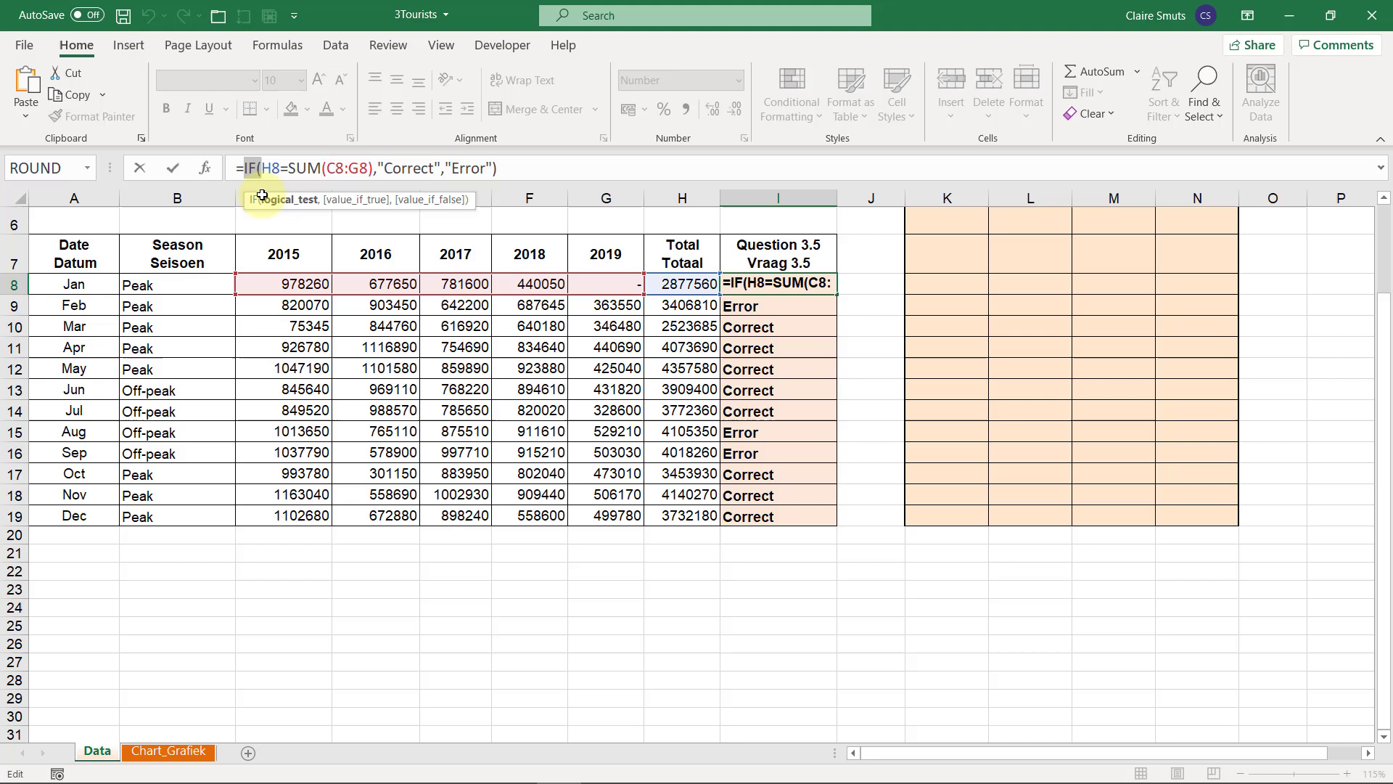
left_click_drag(281, 168, 374, 172)
left_click_drag(244, 168, 368, 174)
left_click(549, 167)
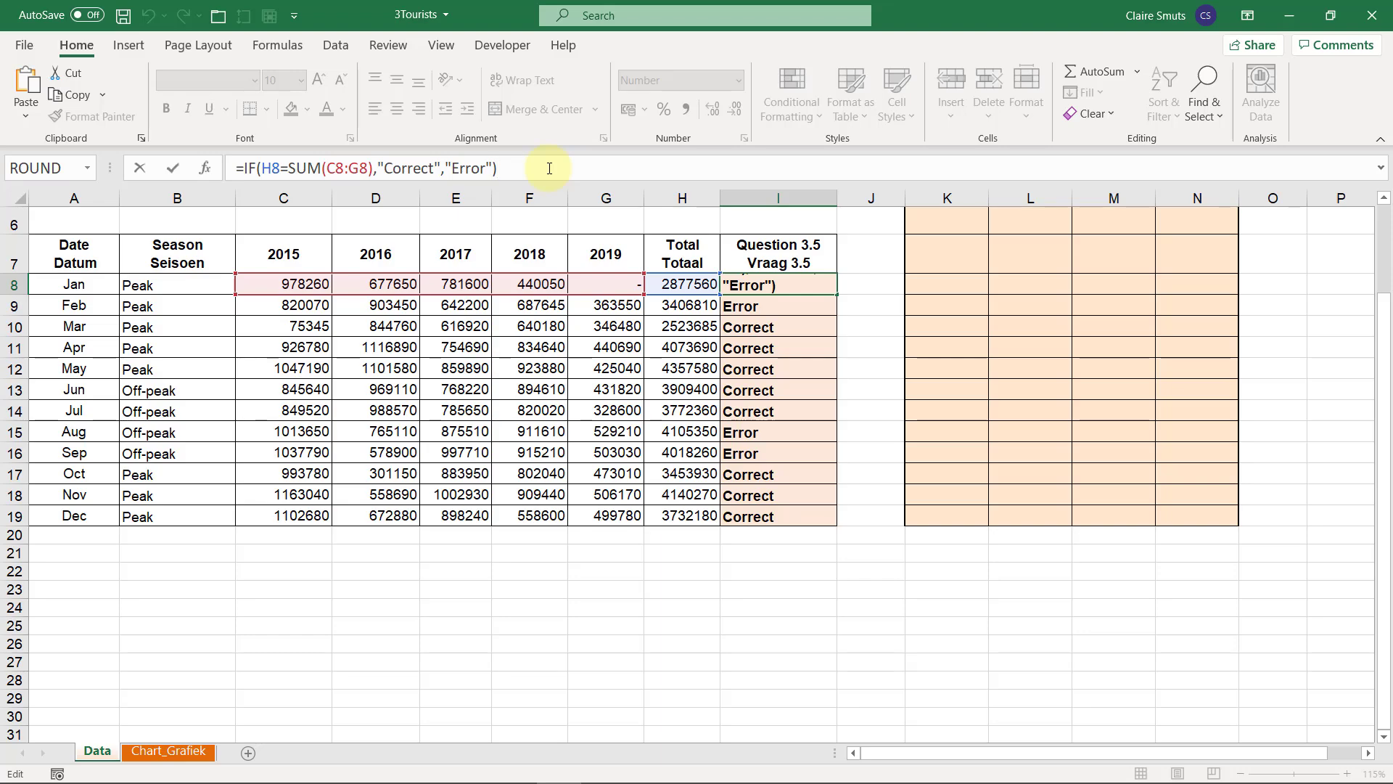
- Apply a Below Average conditional formatting rule with Yellow Fill with Dark Yellow Text to cells C8:G19
key("Return")
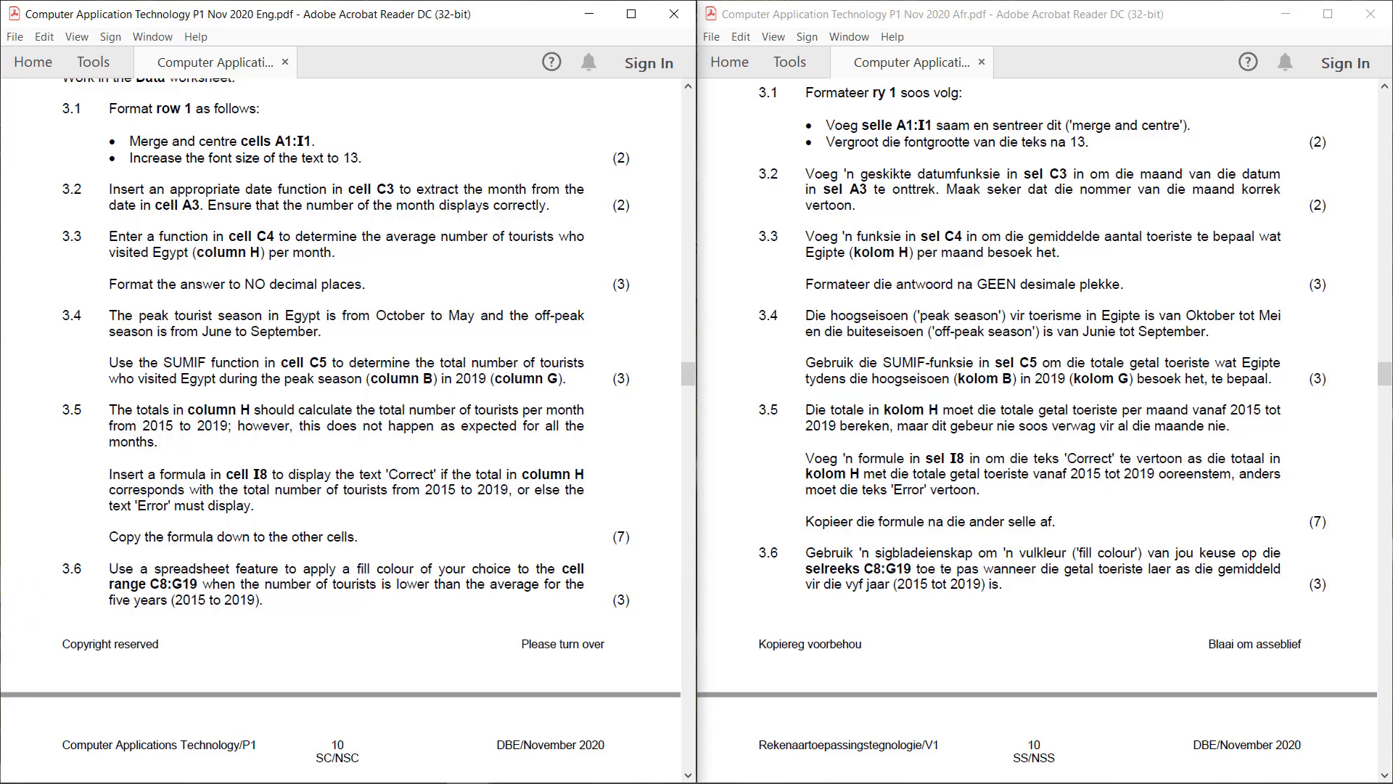
key("alt+Tab")
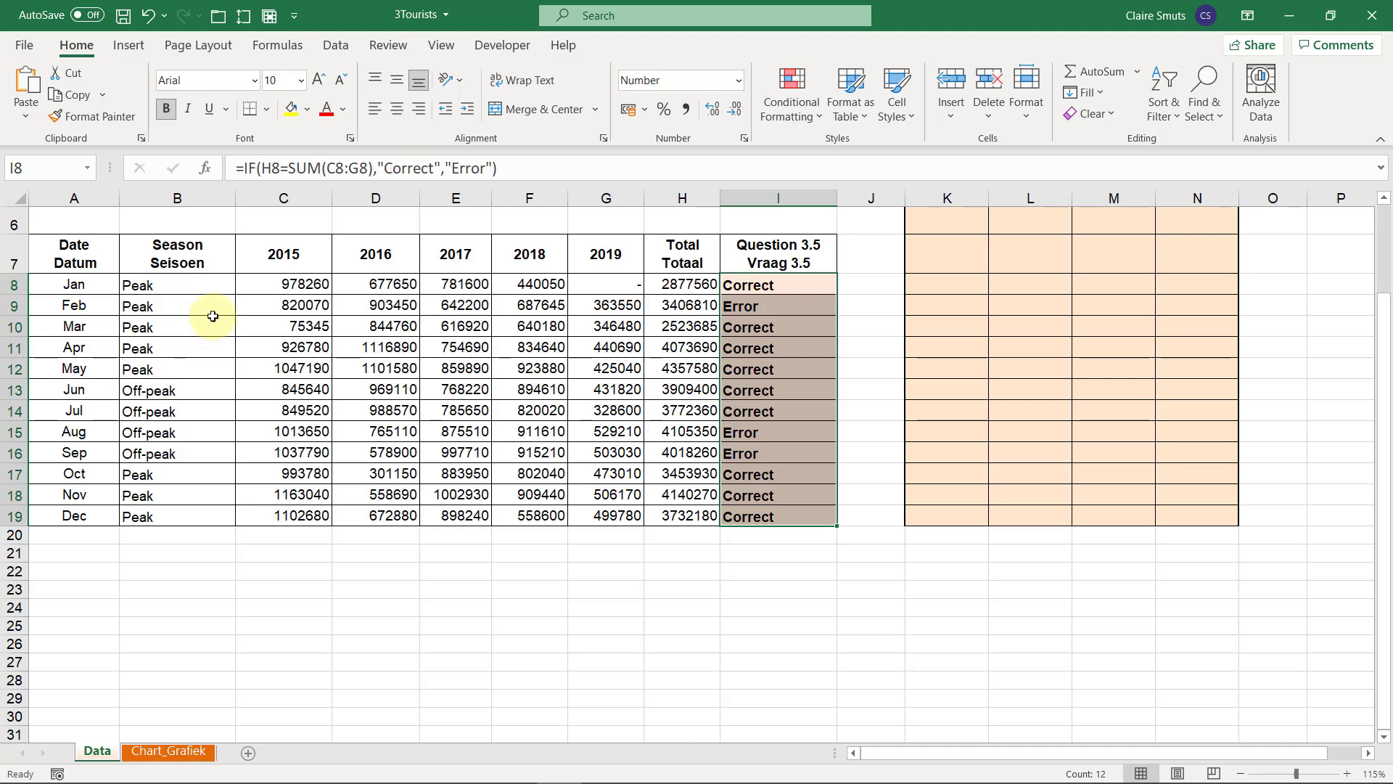
left_click_drag(285, 282, 633, 516)
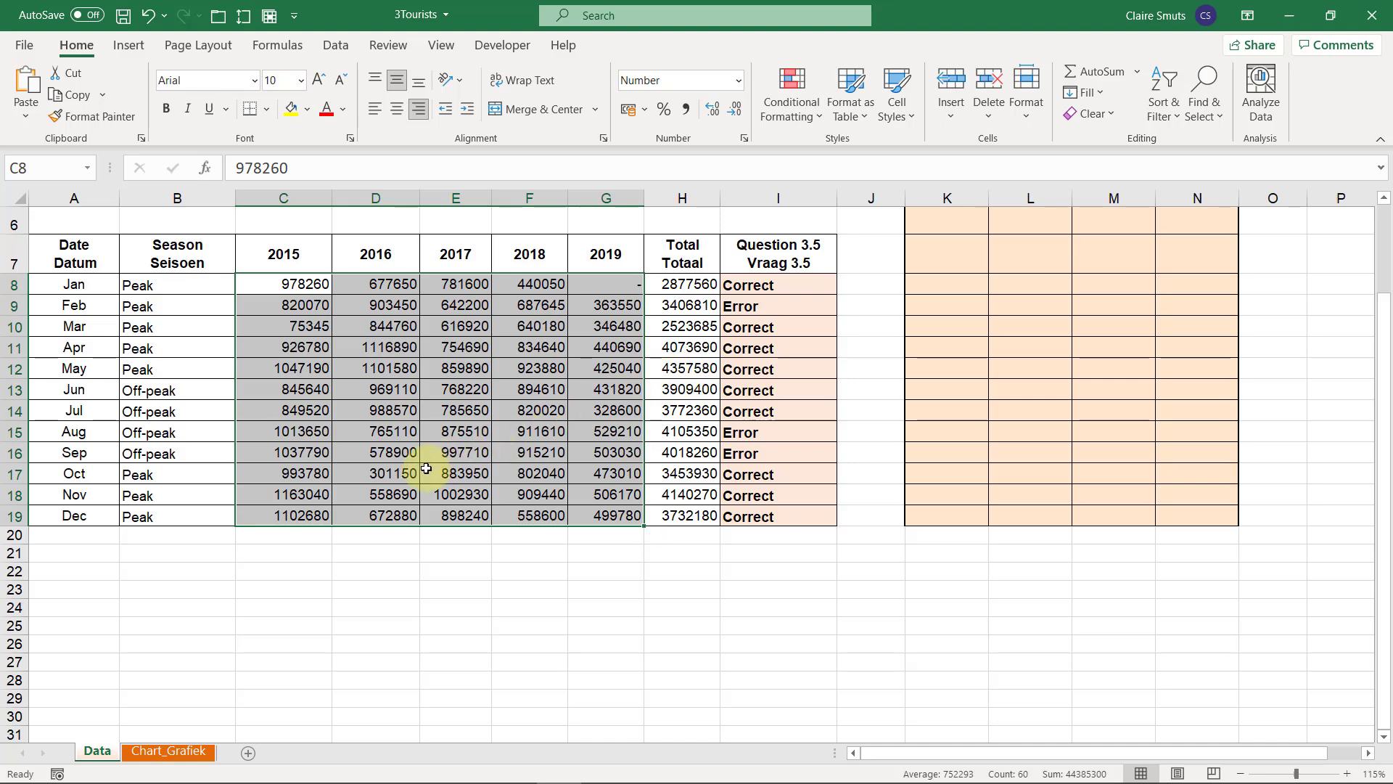
left_click(806, 113)
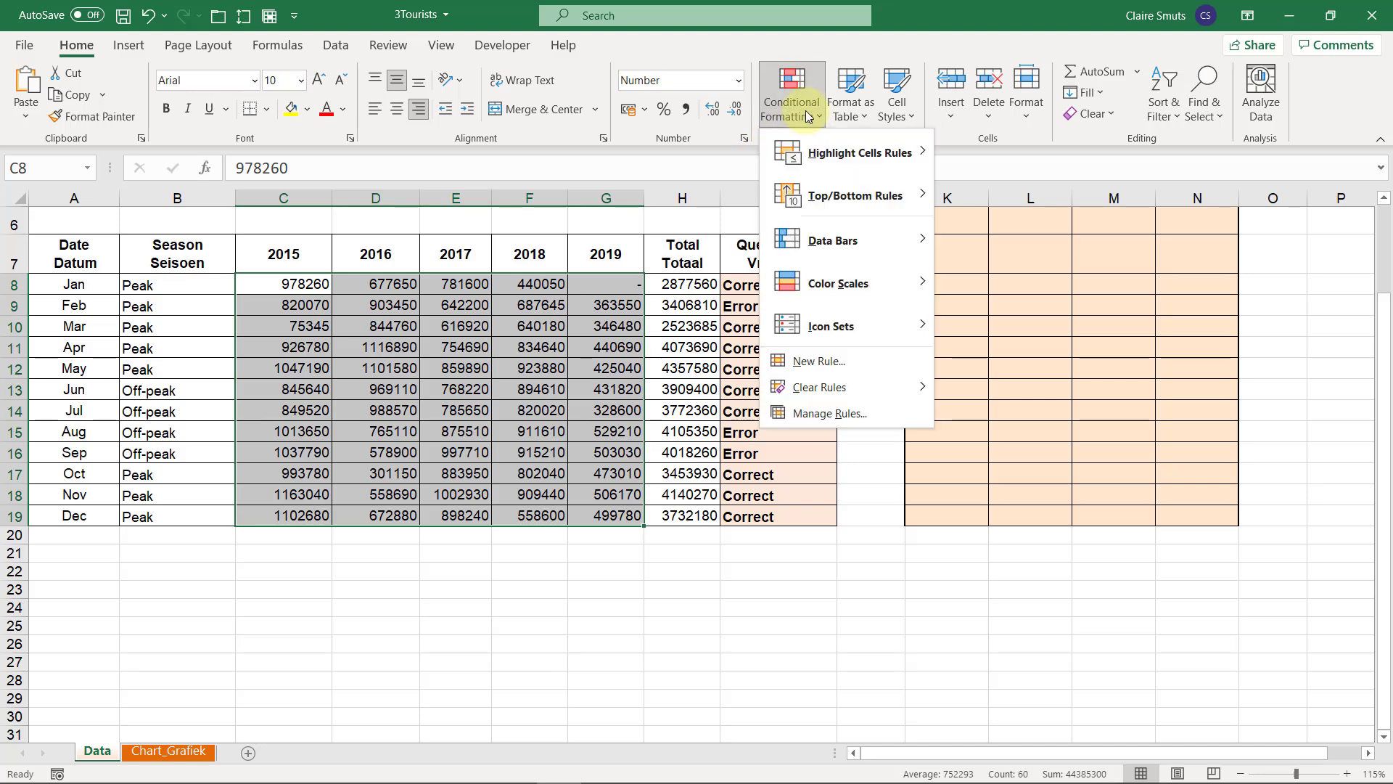
key("Down")
key("Right")
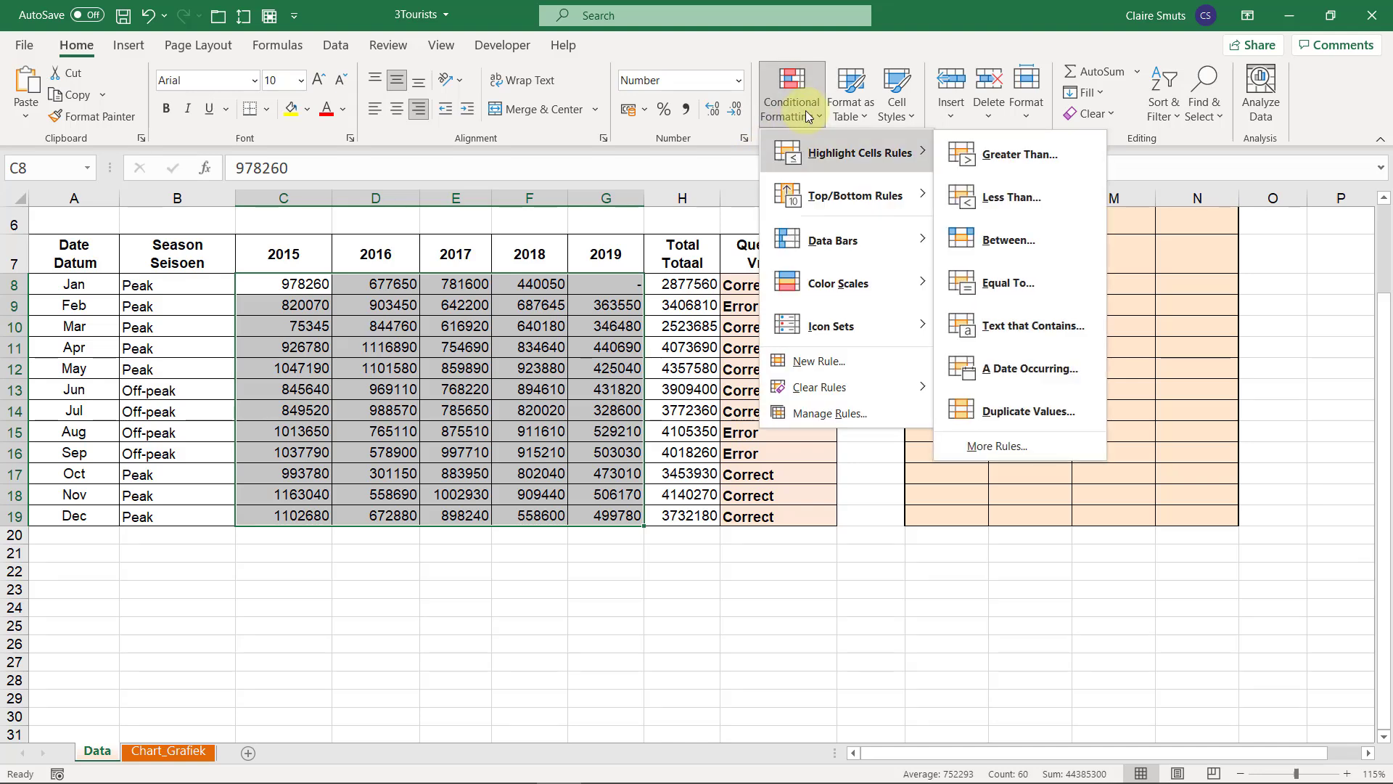
mouse_move(807, 194)
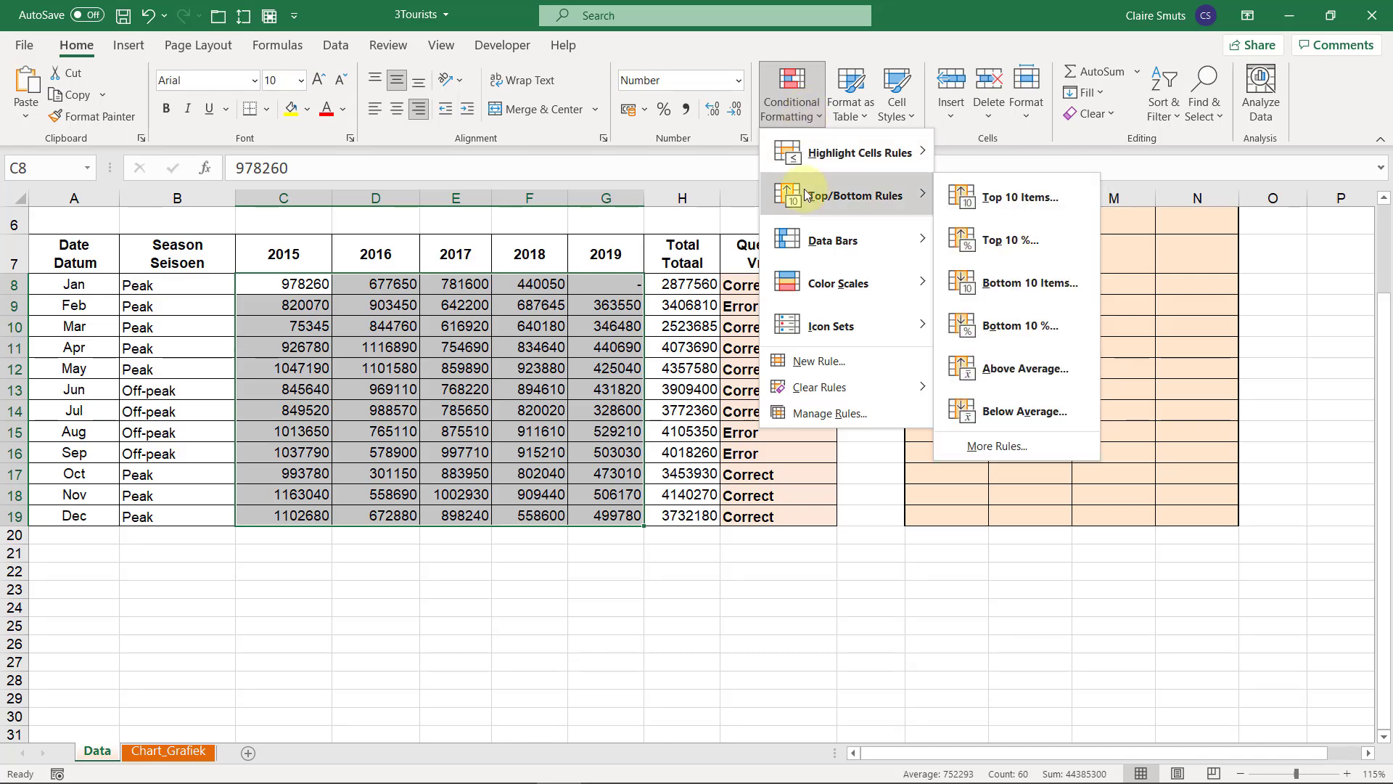
left_click(1025, 411)
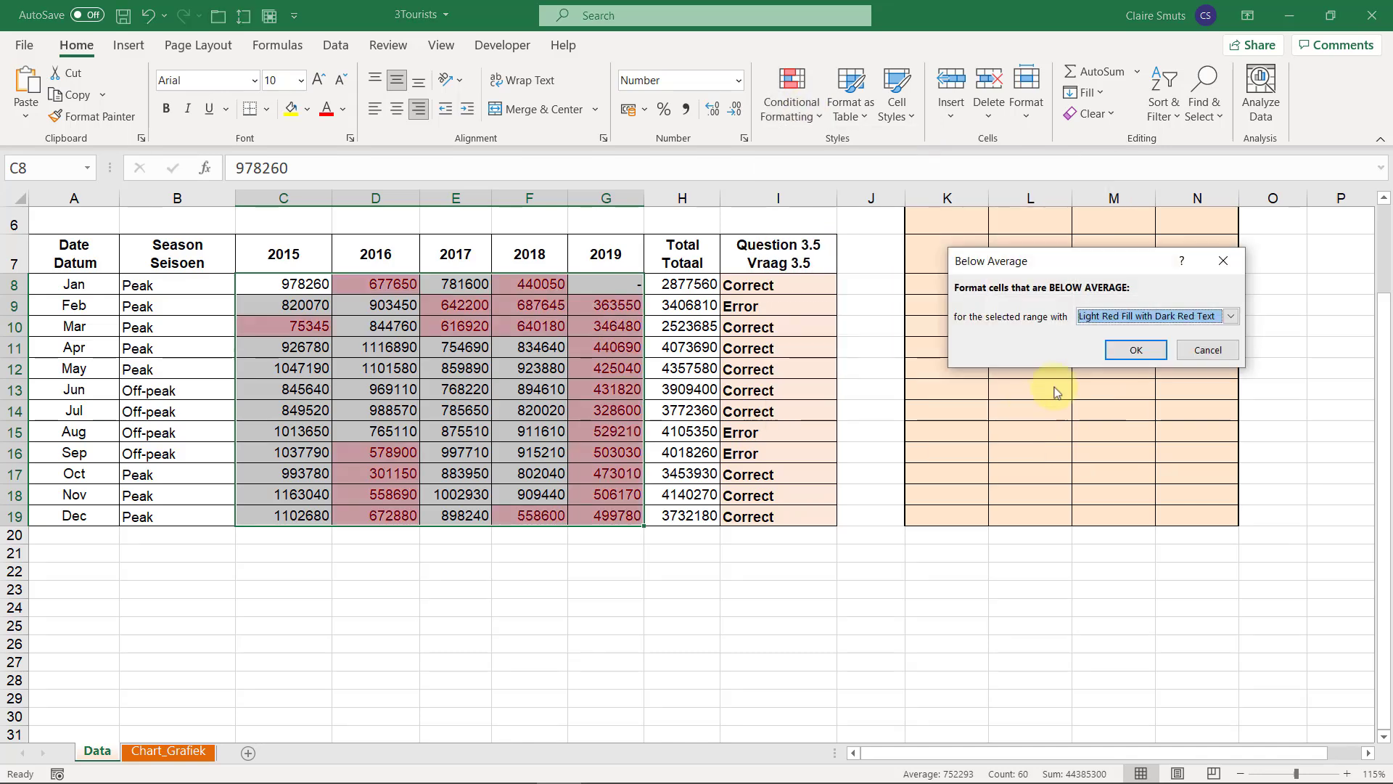
left_click(1119, 319)
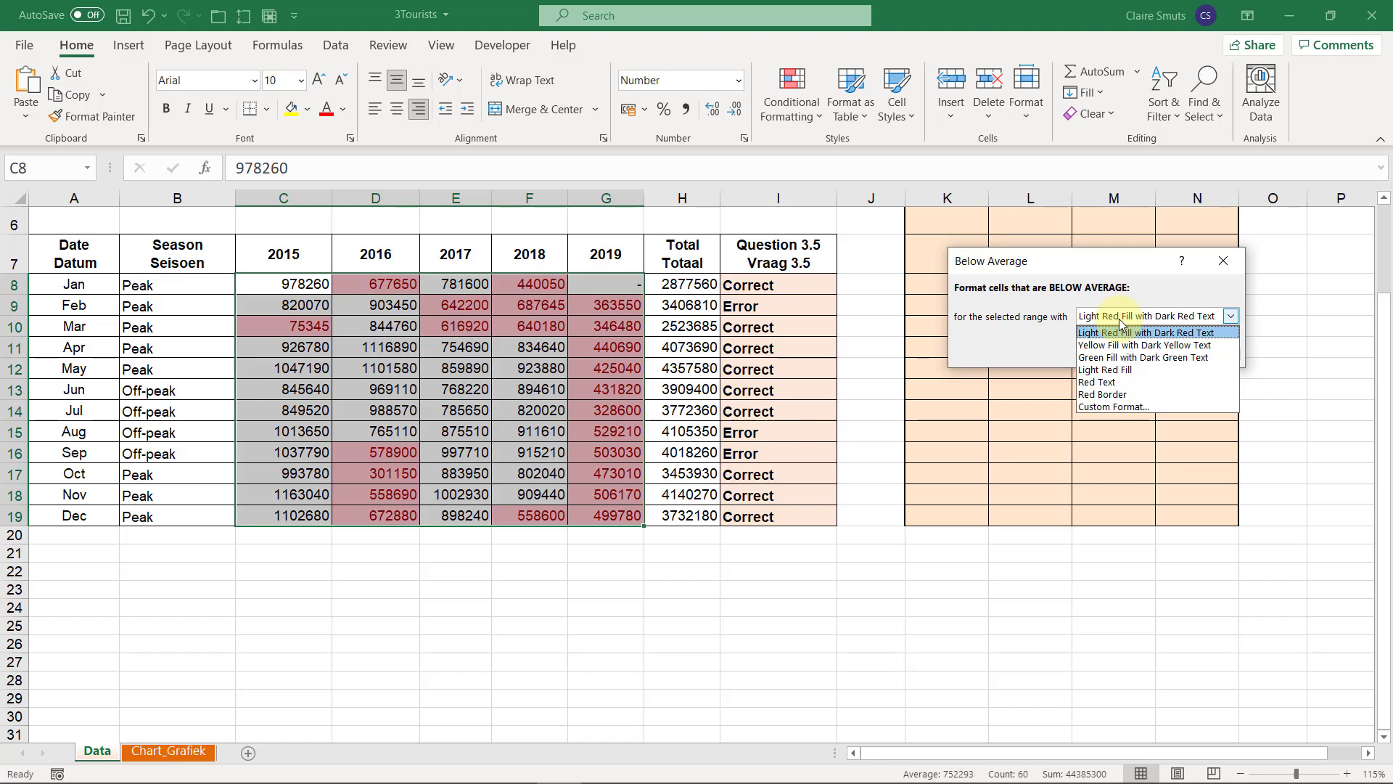
left_click(1119, 320)
left_click(1121, 319)
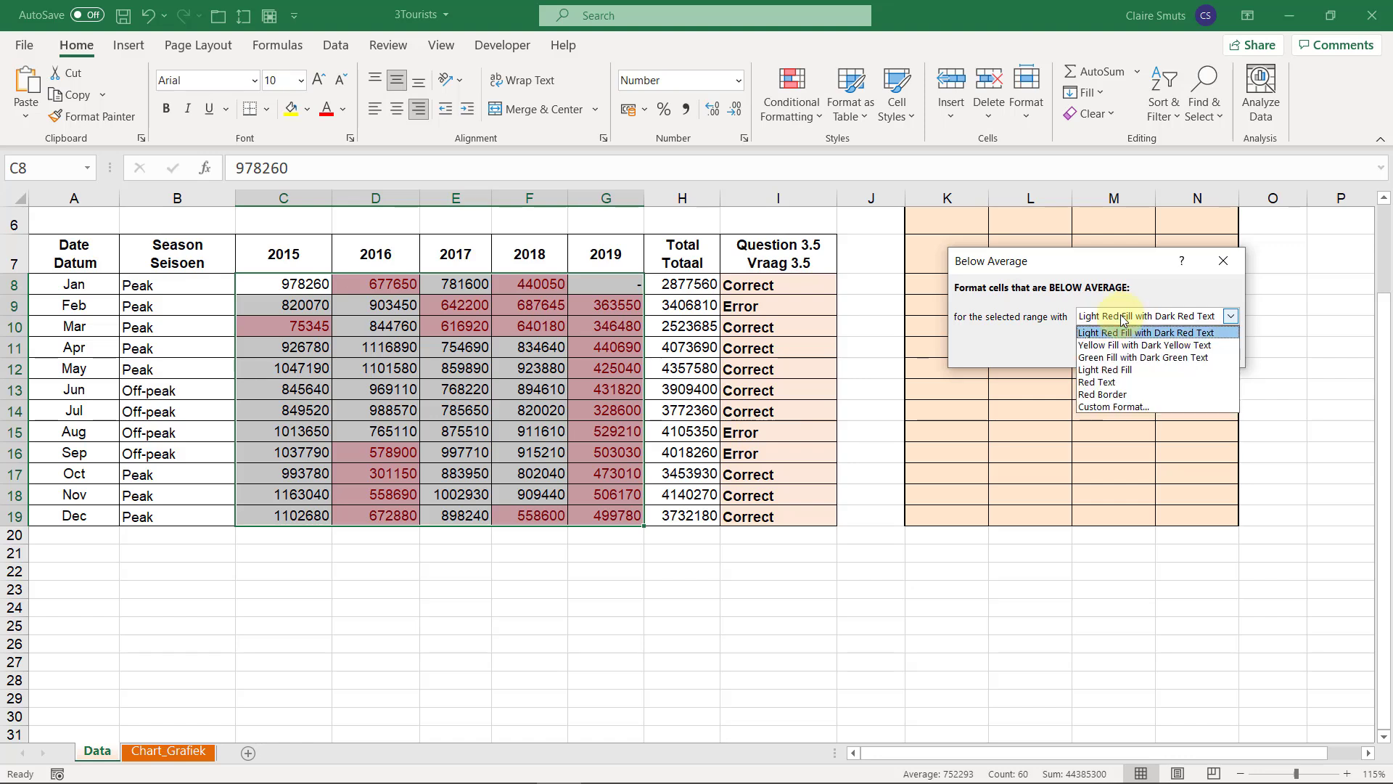
left_click(1154, 346)
left_click(1136, 350)
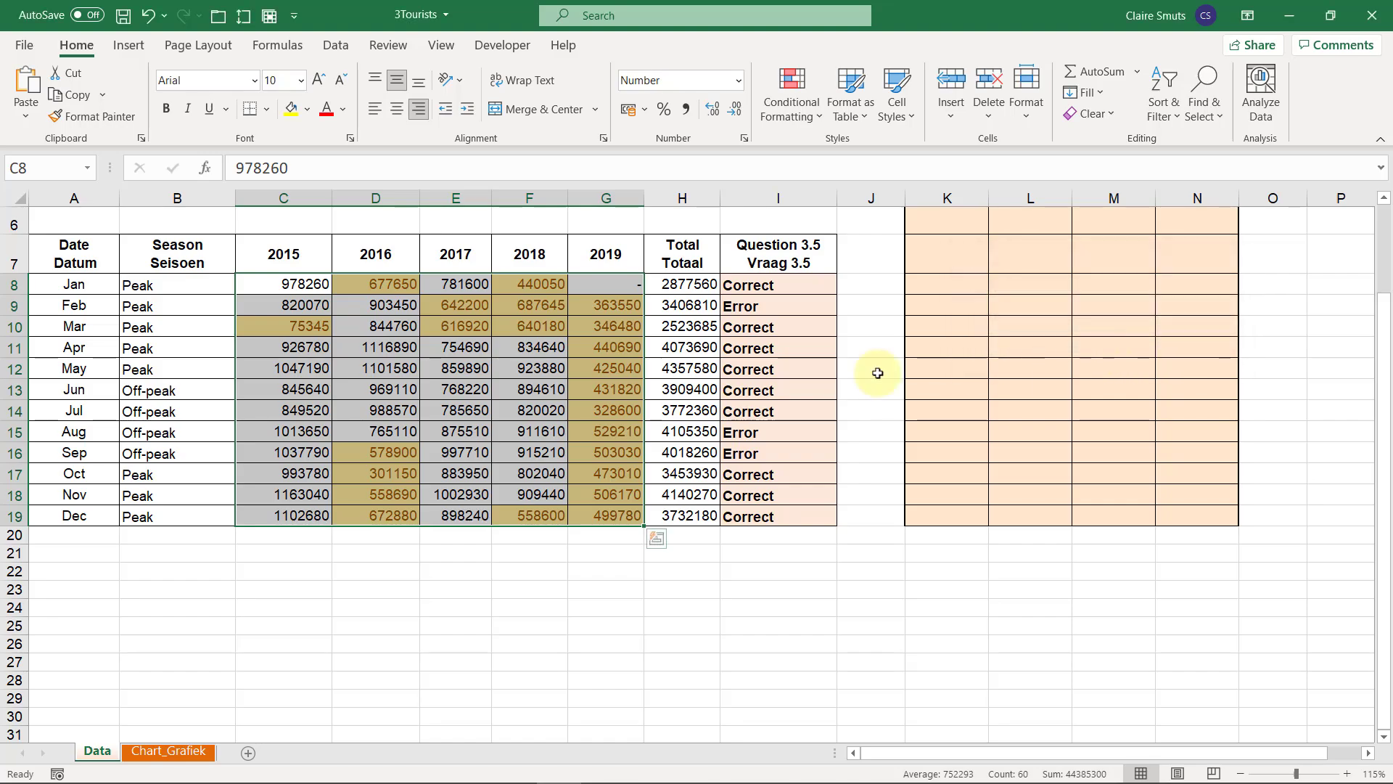
left_click(715, 386)
- Read question 3.7 in the exam paper PDF and compare its example with the chart on the Chart_Grafiek worksheet
key("alt+Tab")
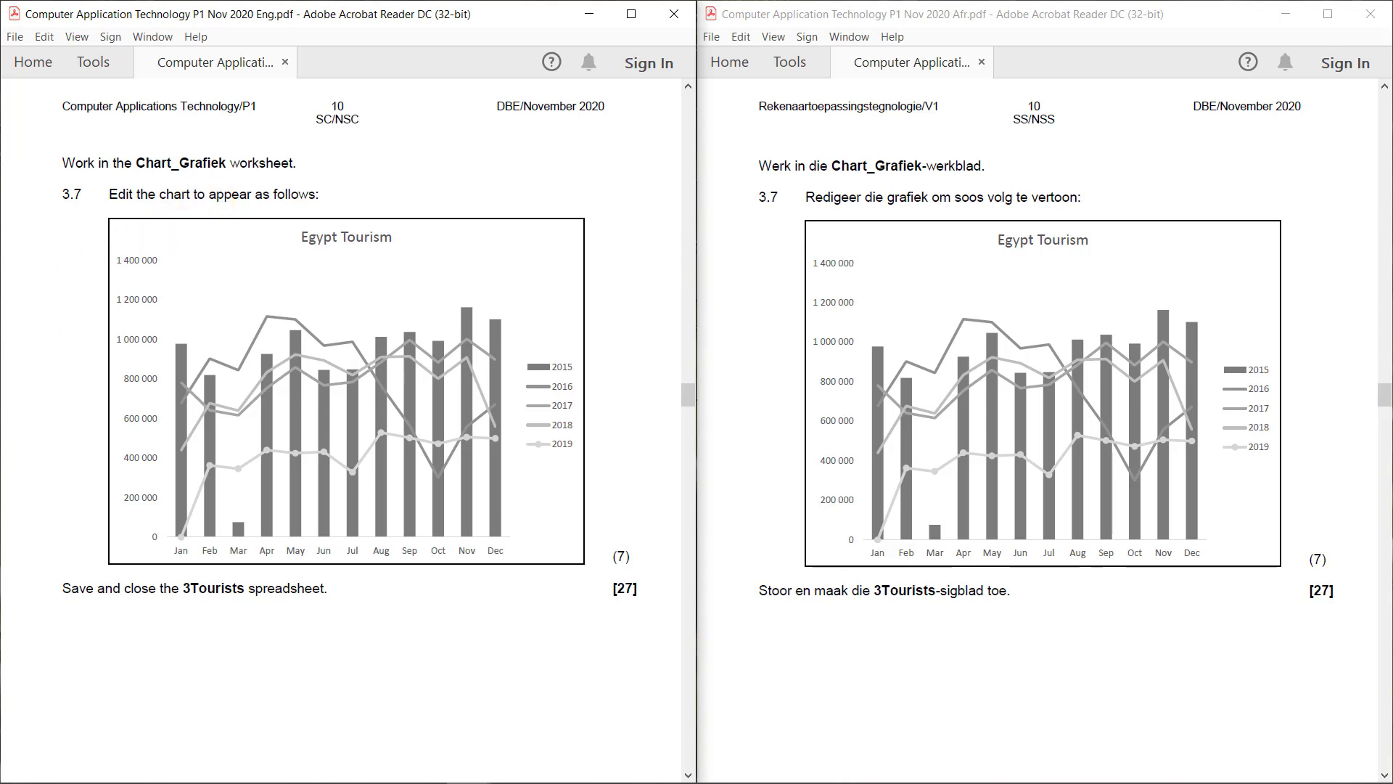
key("alt+Tab")
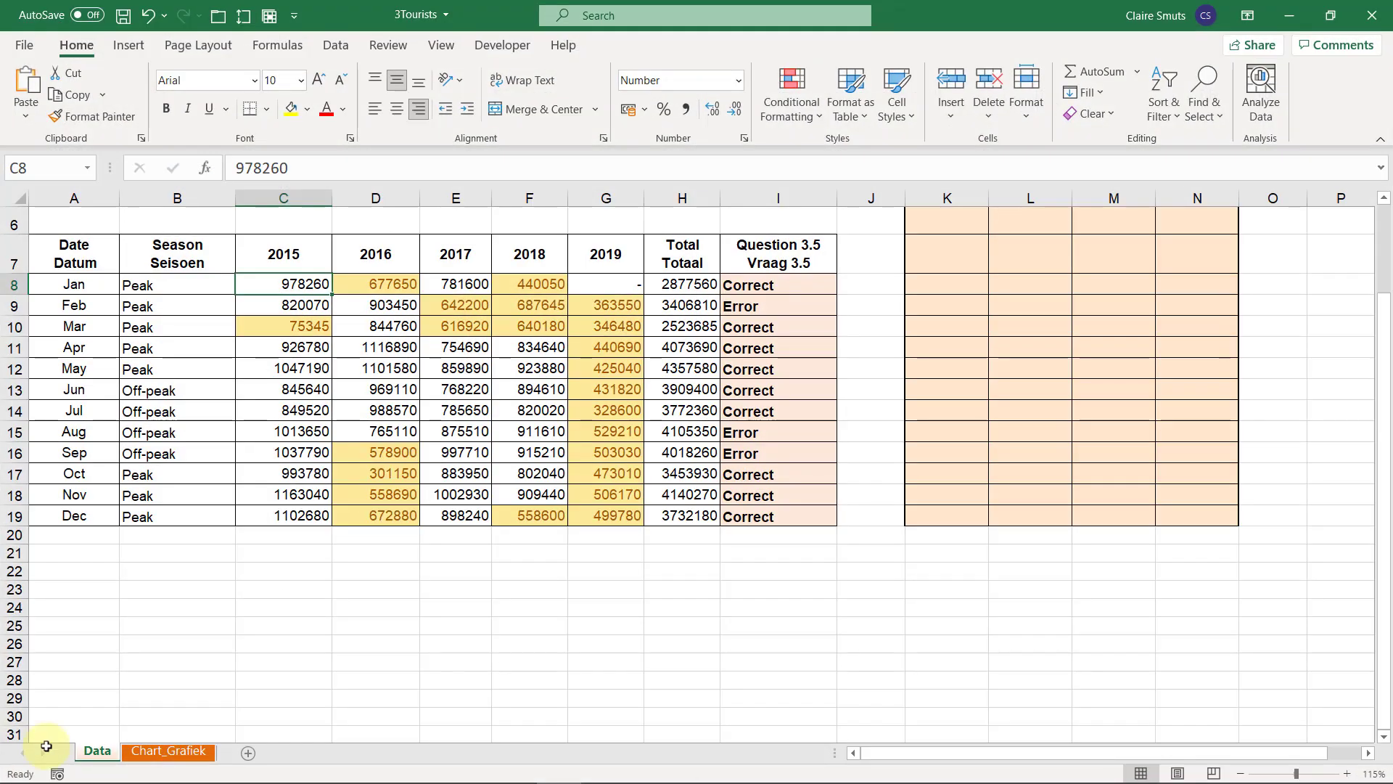
left_click(164, 757)
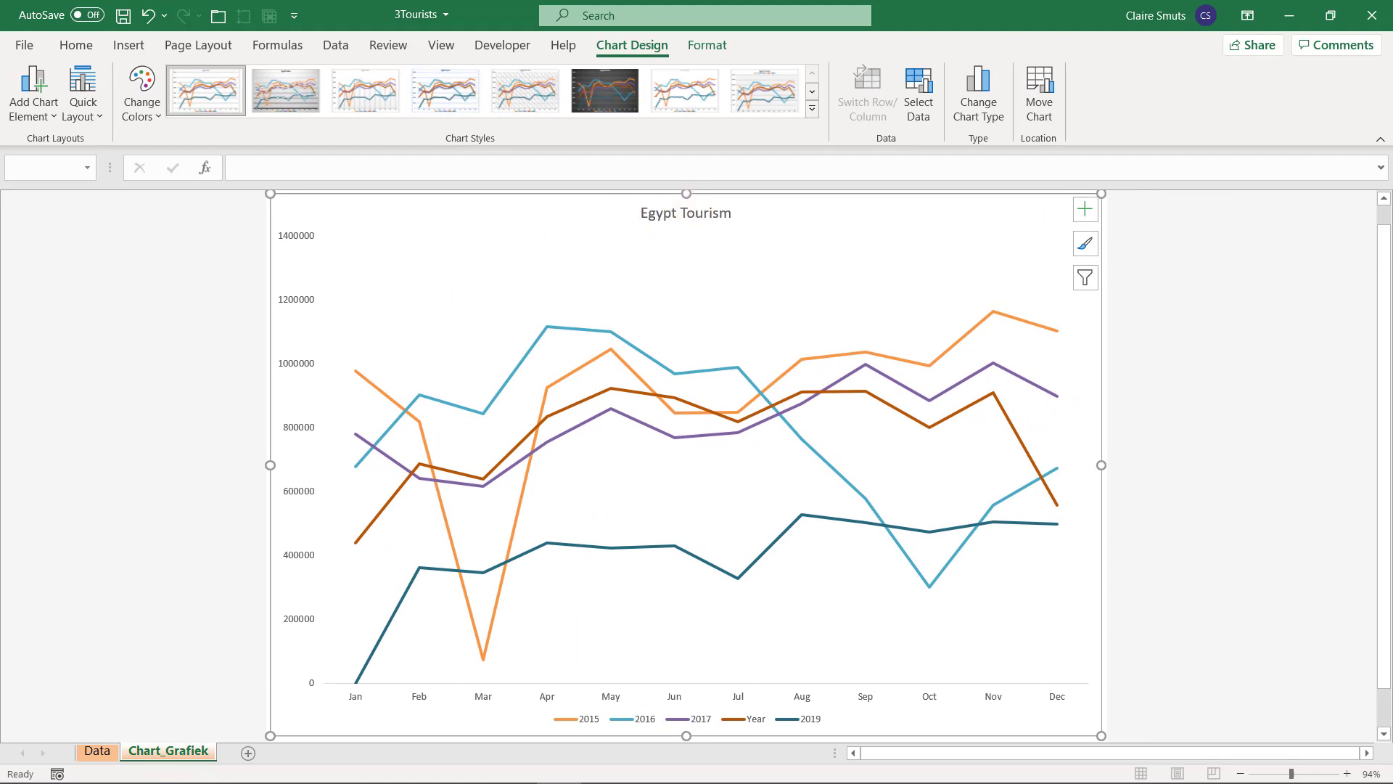
key("alt+Tab")
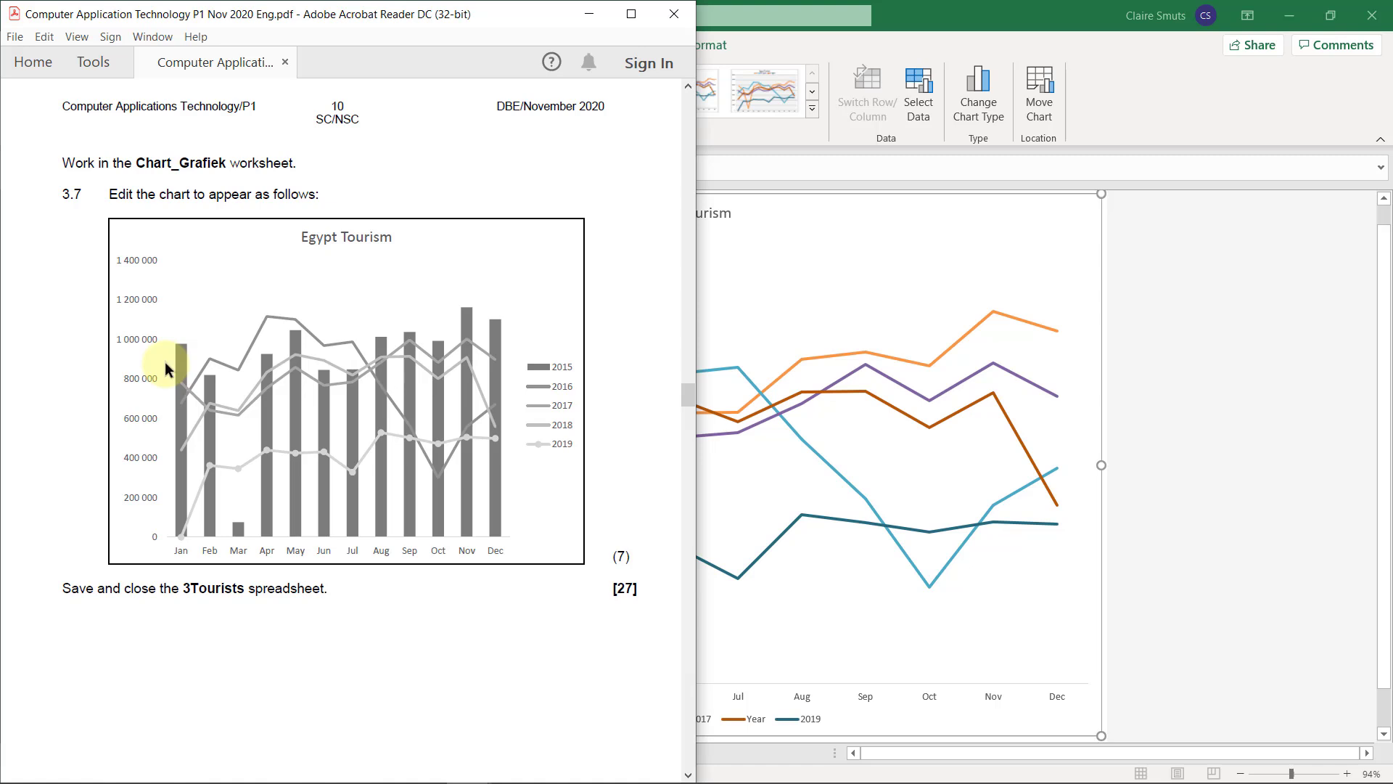
left_click(1085, 283)
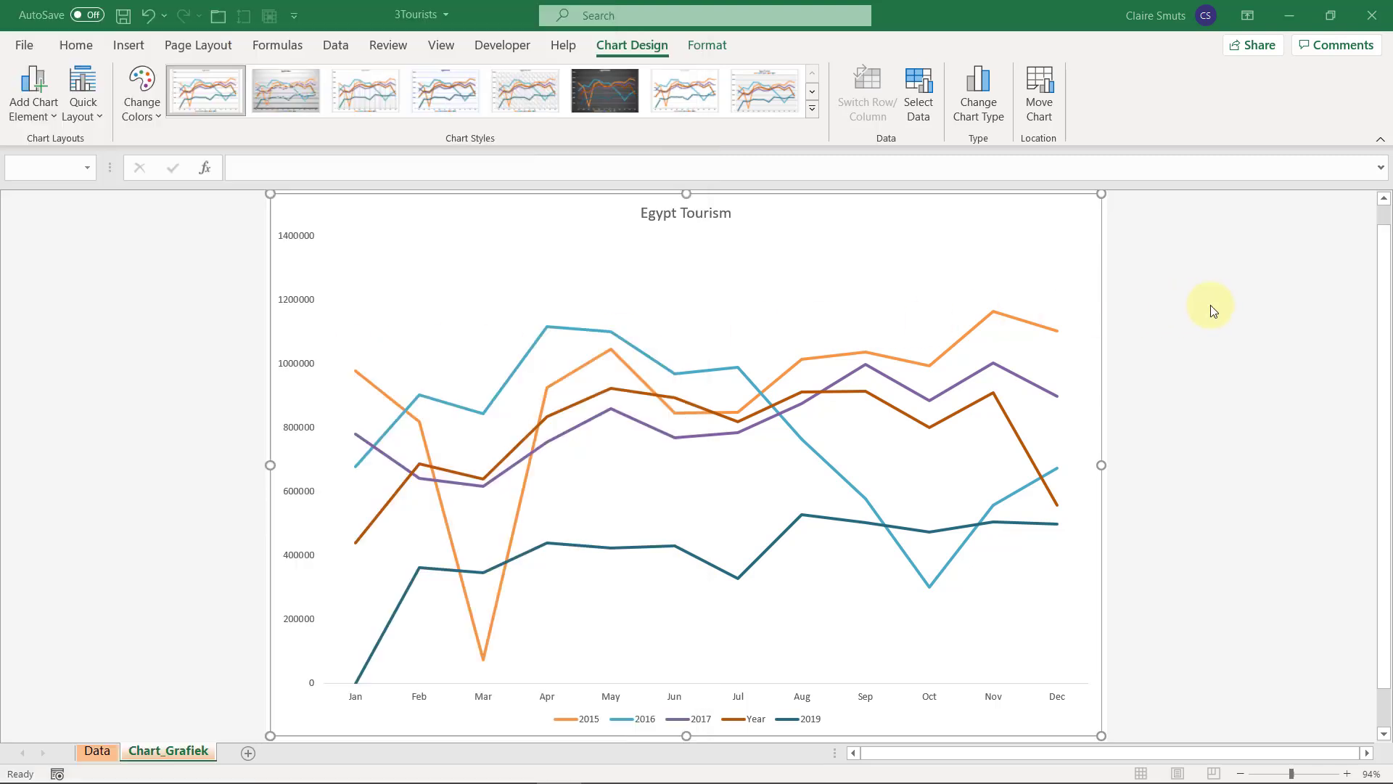
- Change the Egypt Tourism chart to a Combo type, with the 2016 and 2017 series set to Line
left_click(969, 105)
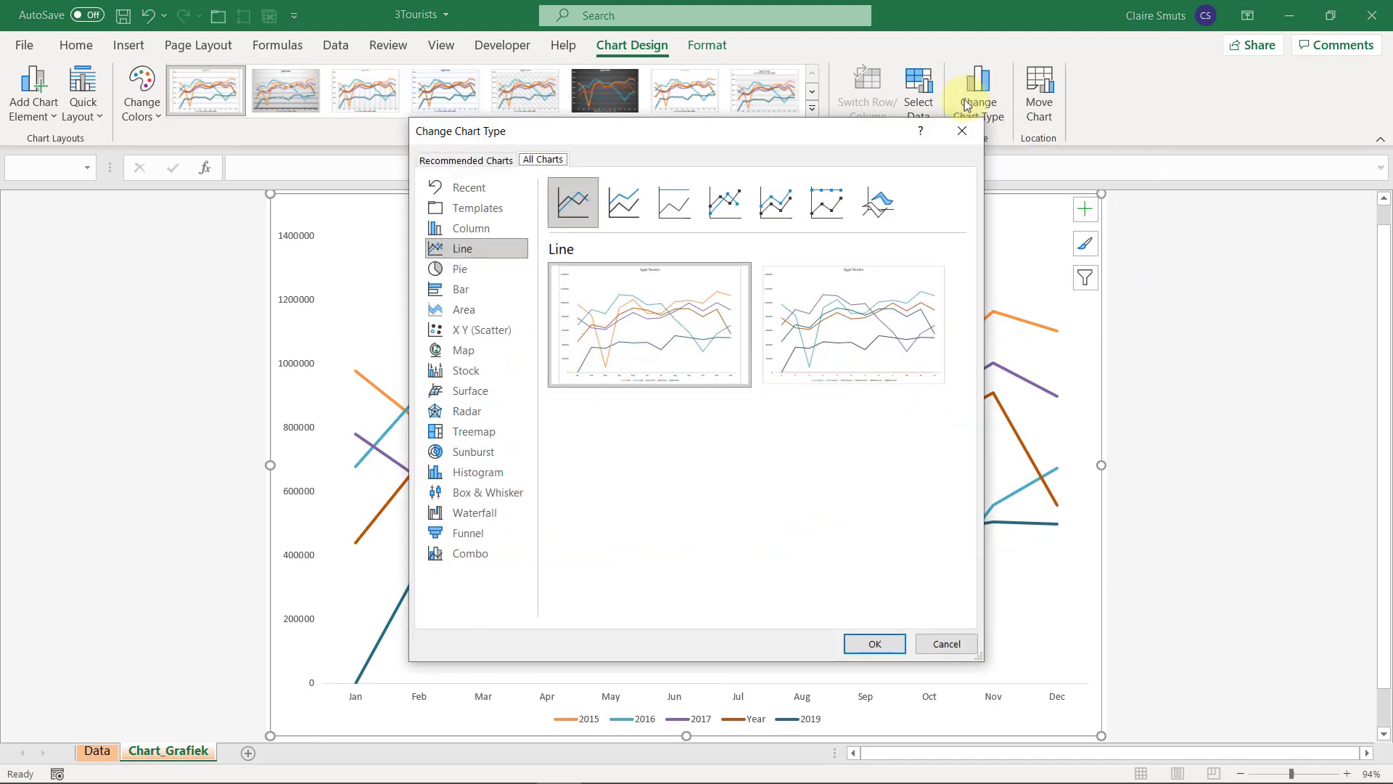
left_click(476, 560)
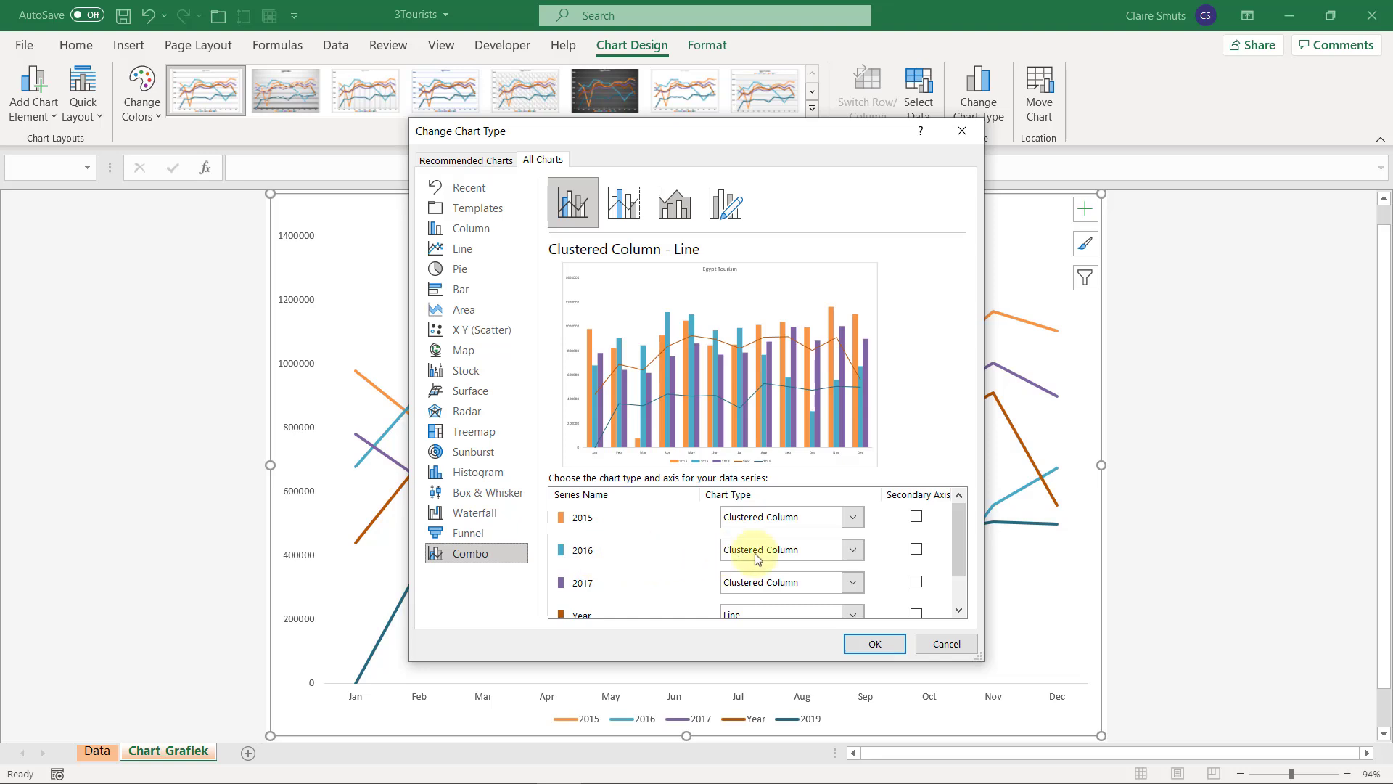
left_click(854, 550)
left_click(747, 366)
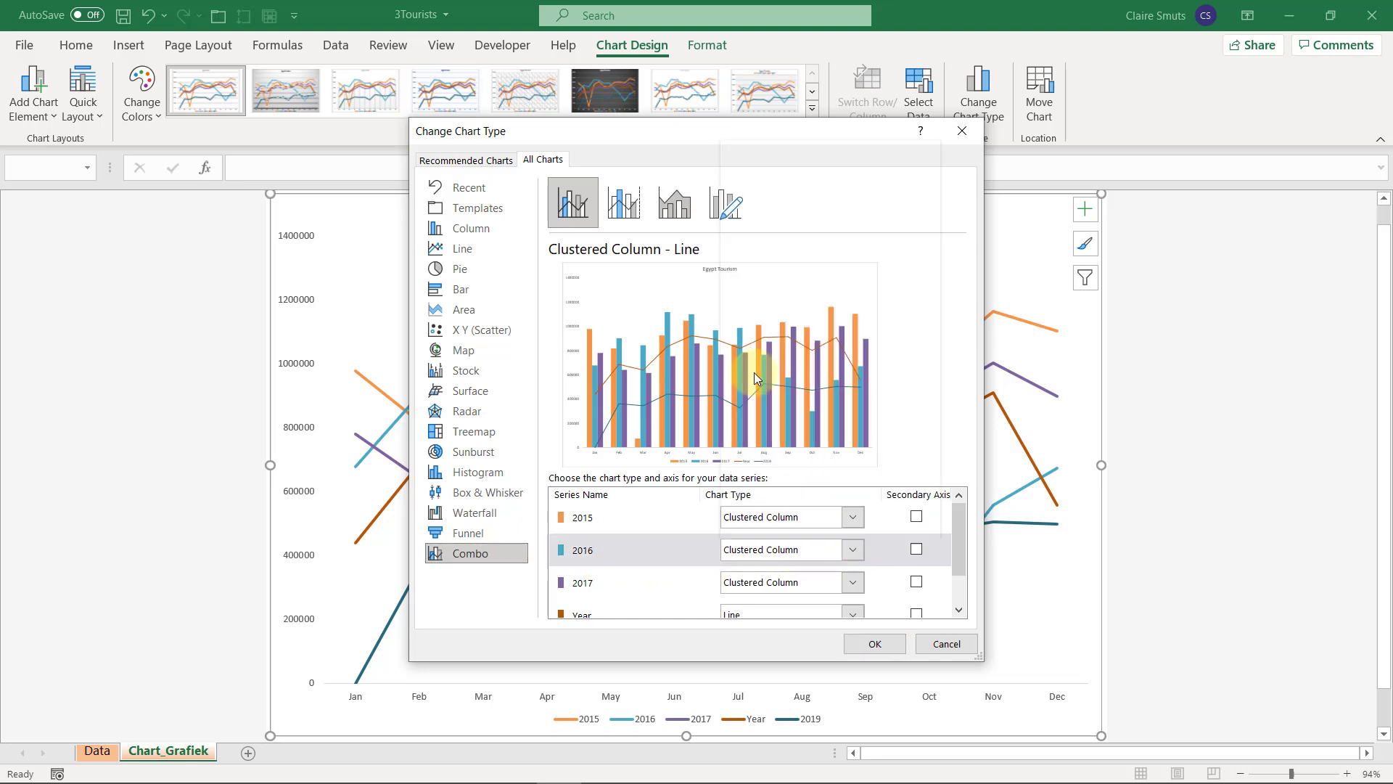
left_click(853, 582)
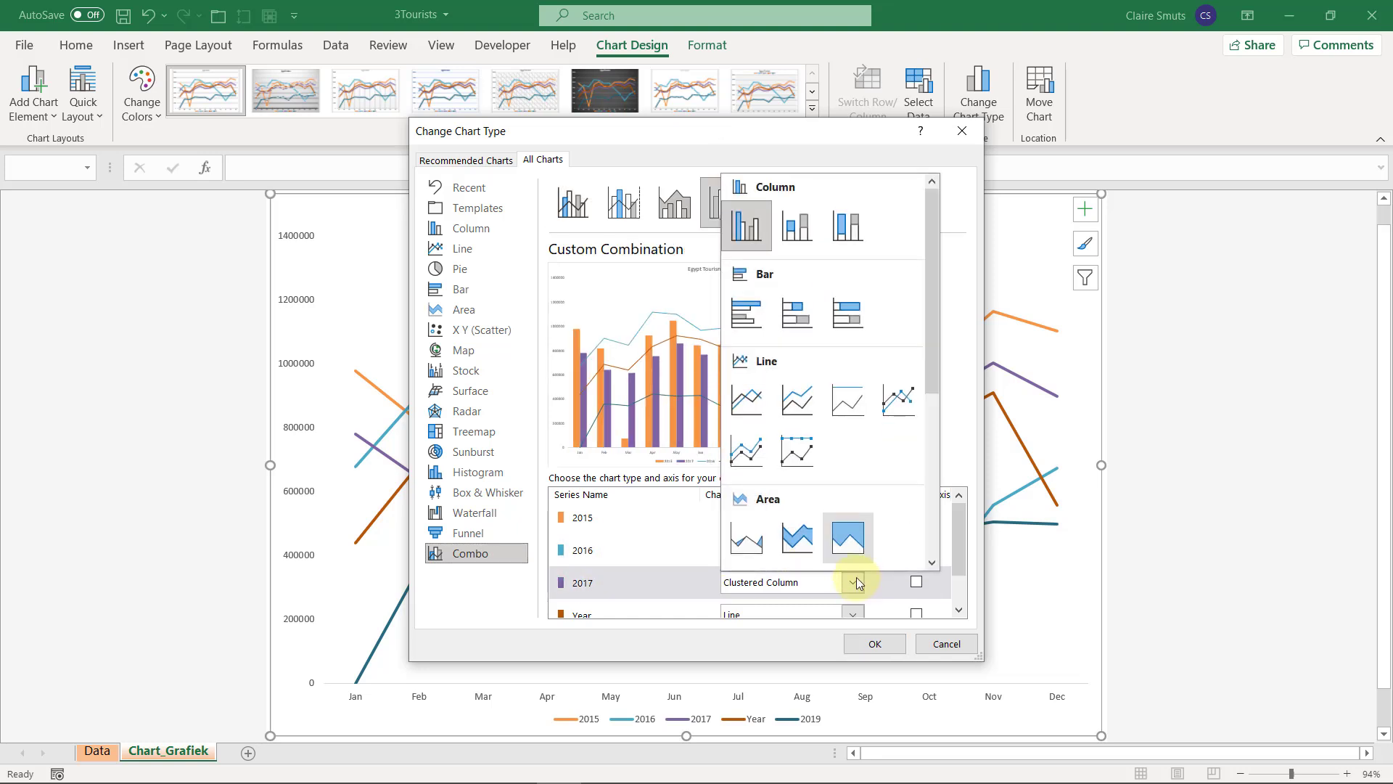
left_click(750, 403)
scroll(868, 586, "down", 1)
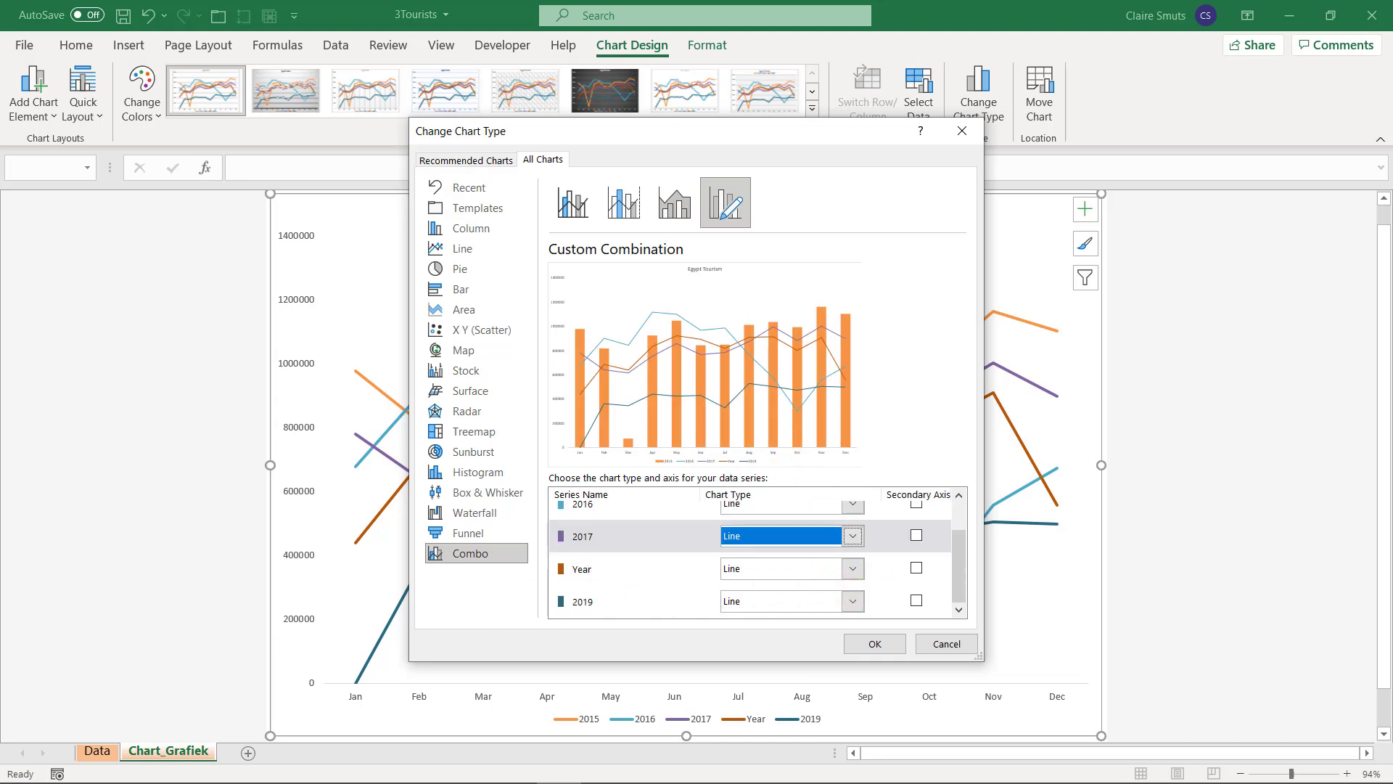
- Check the 2019 series in the exam paper's example, set its chart type to Line with Markers and apply the combo chart
key("alt+Tab")
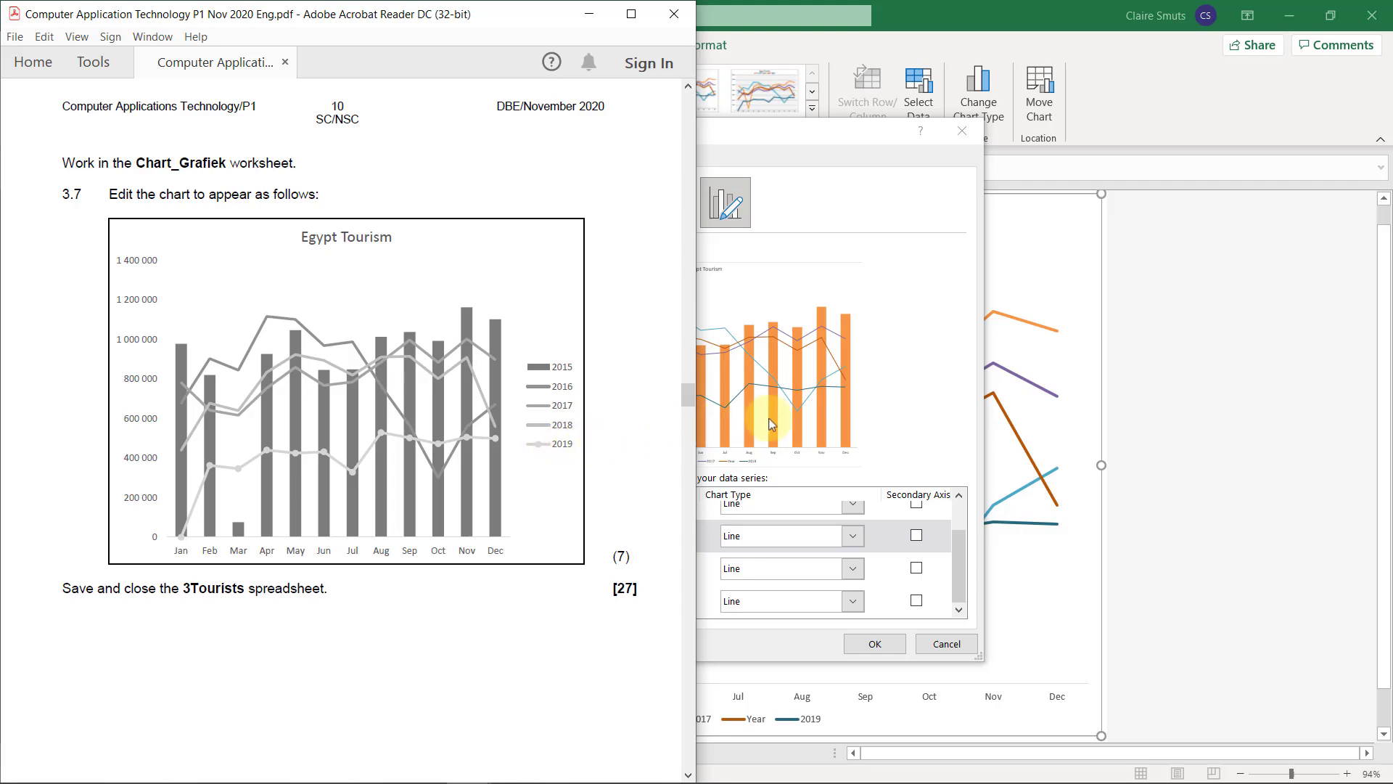
left_click(941, 400)
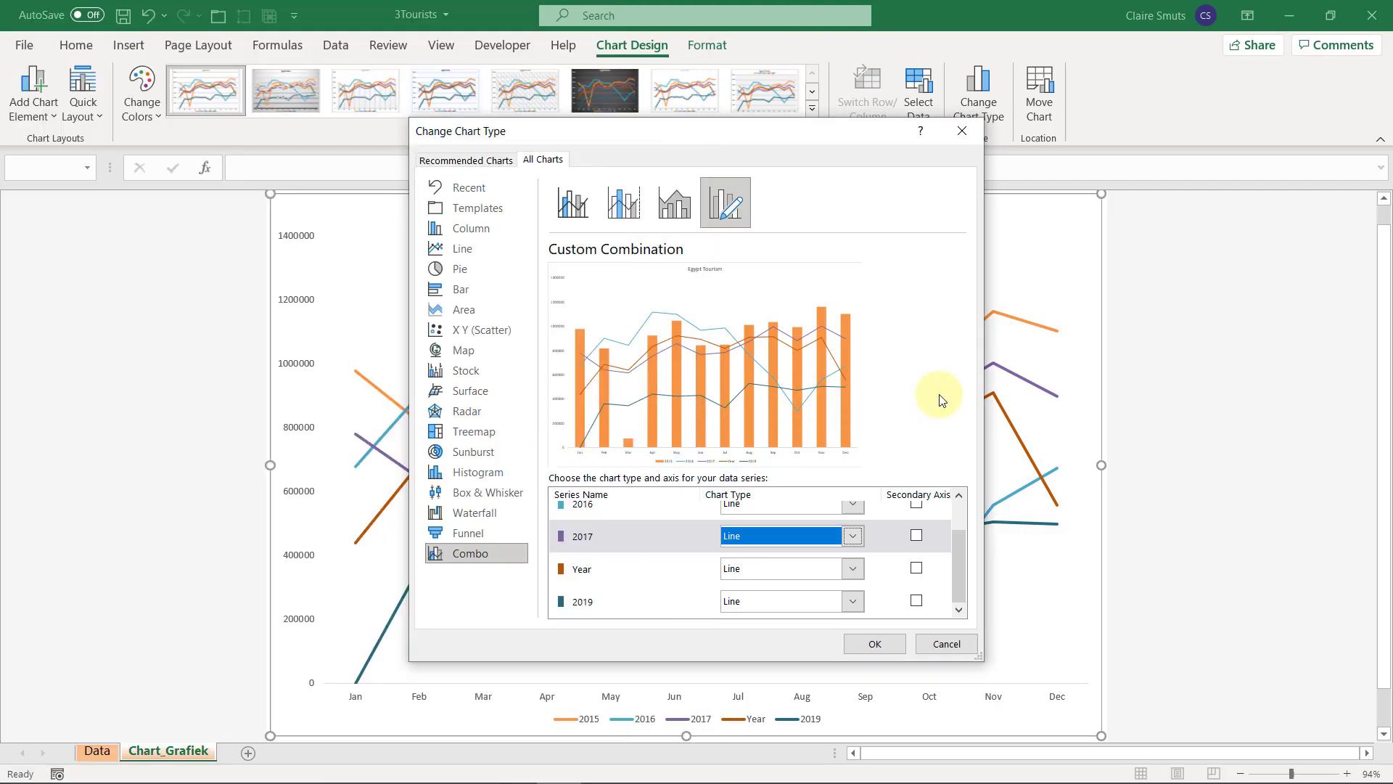
left_click(854, 601)
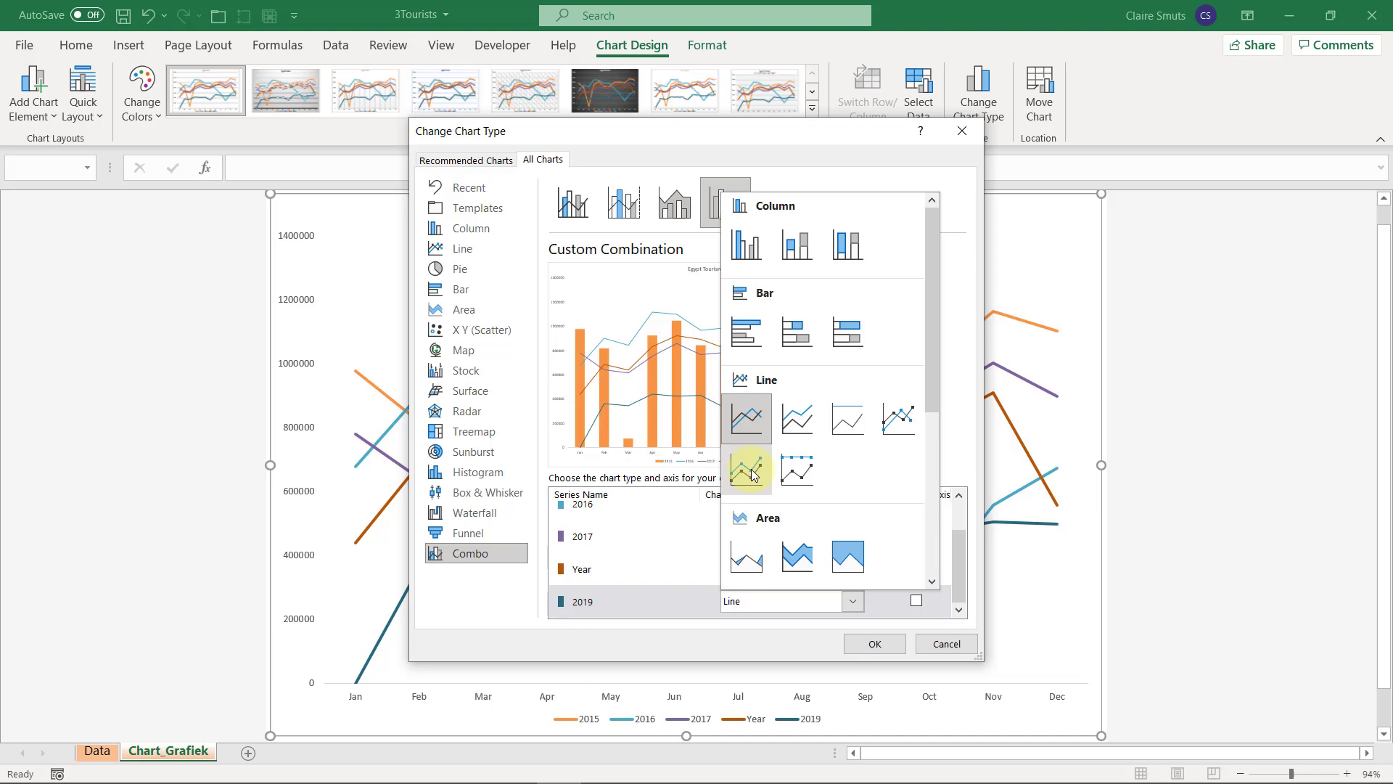
left_click(752, 473)
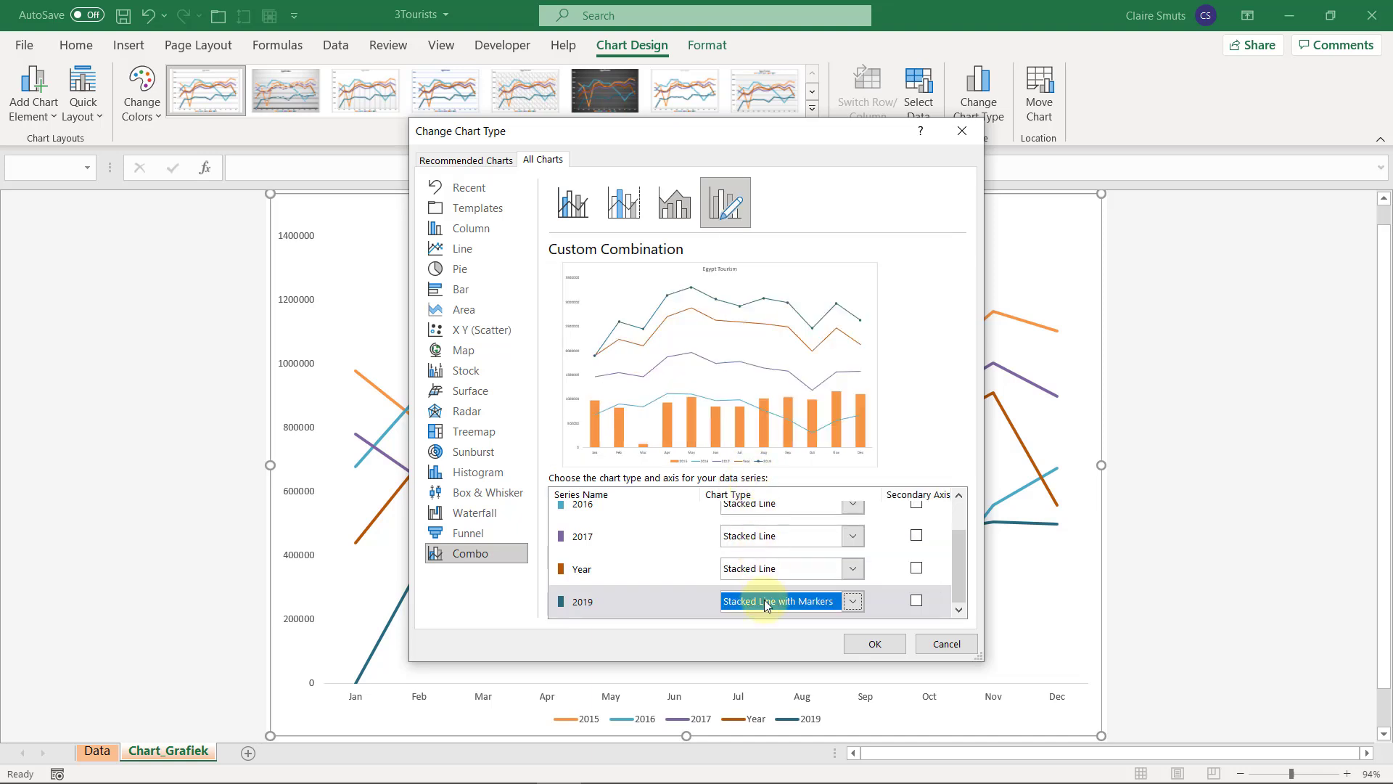
left_click(853, 604)
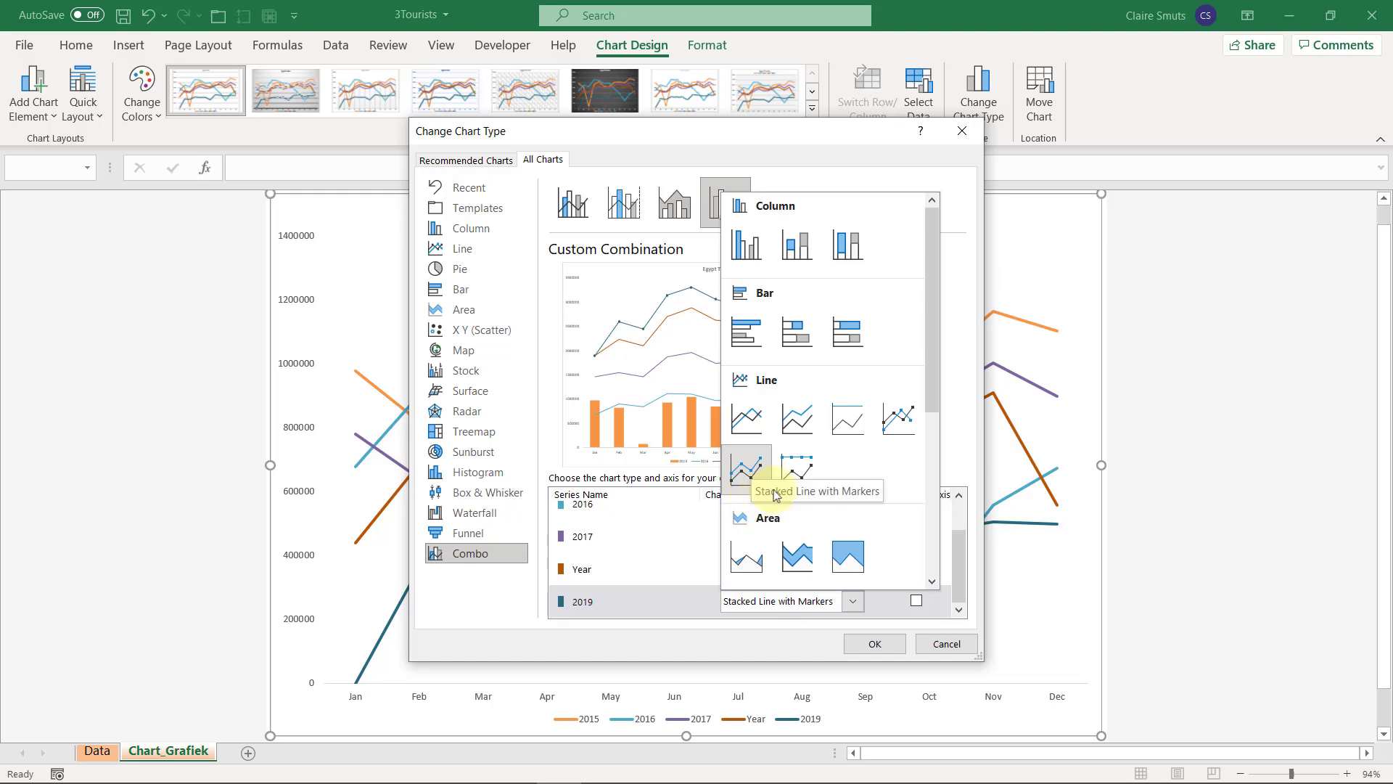
left_click(899, 421)
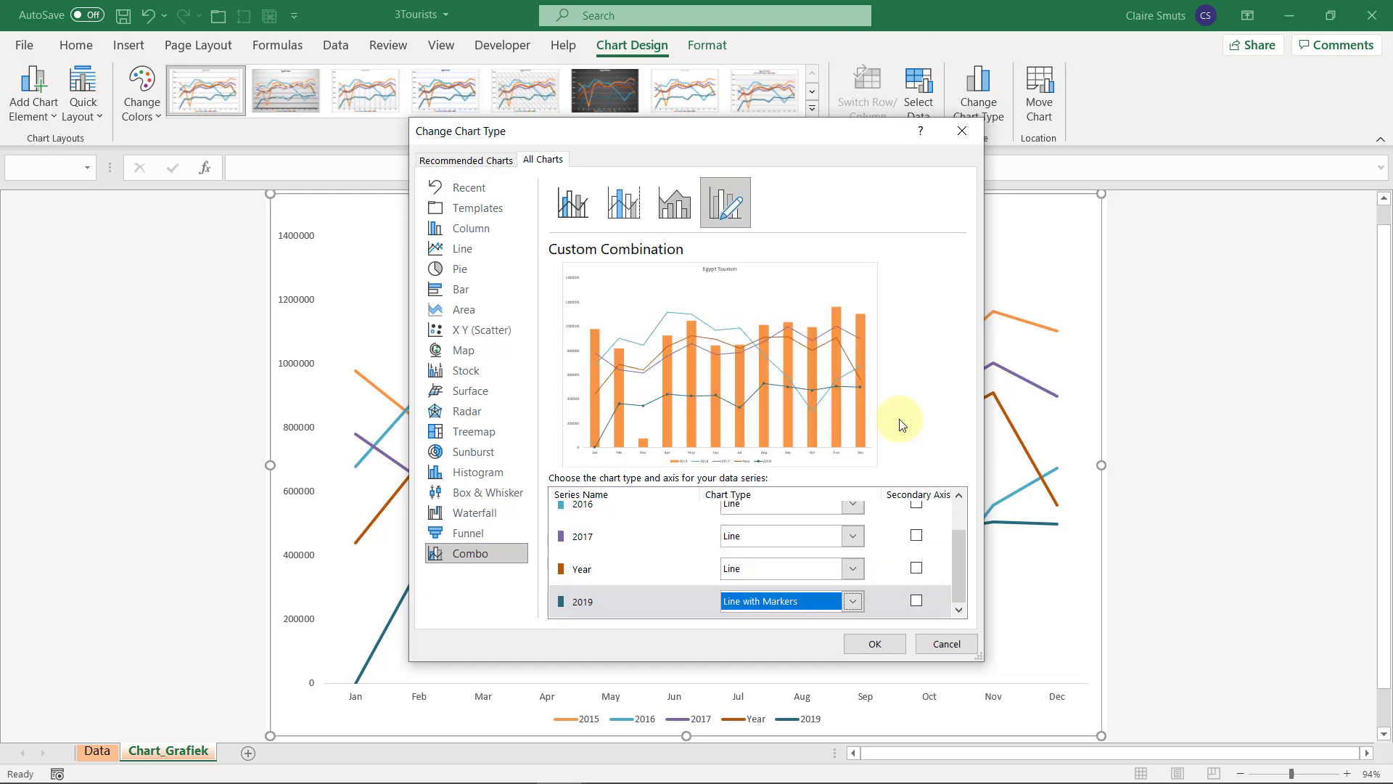
left_click(887, 645)
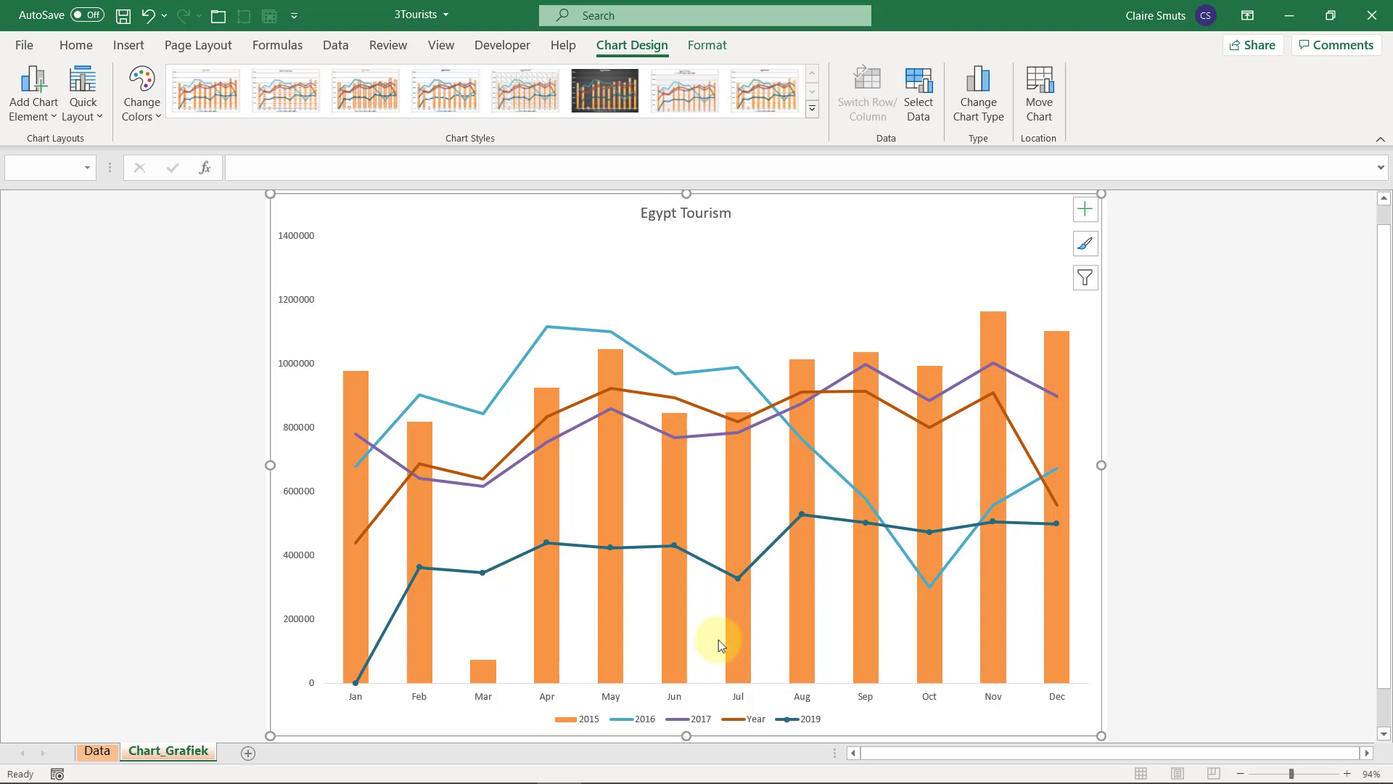
- Check the legend position in the exam paper's example and place the chart legend on the right
key("alt+Tab")
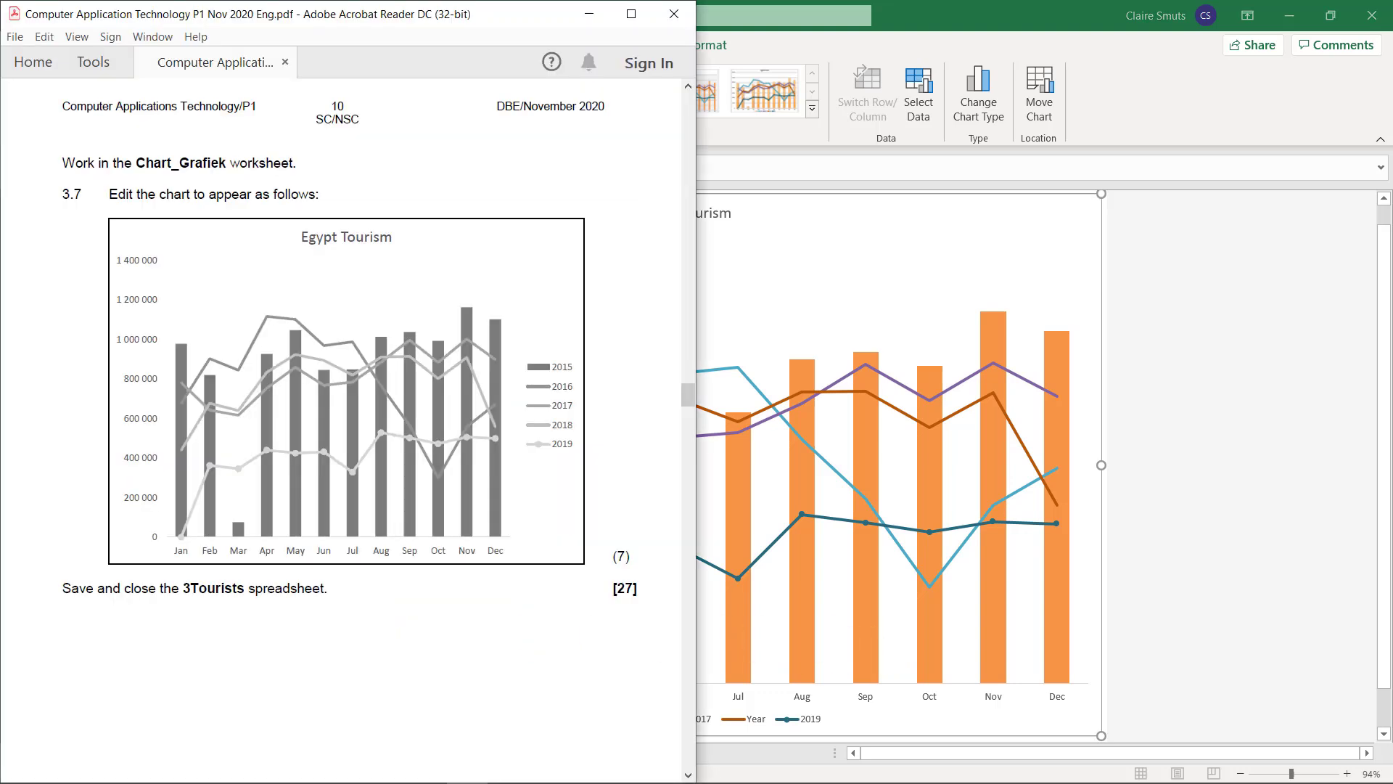
left_click(991, 233)
left_click(1084, 214)
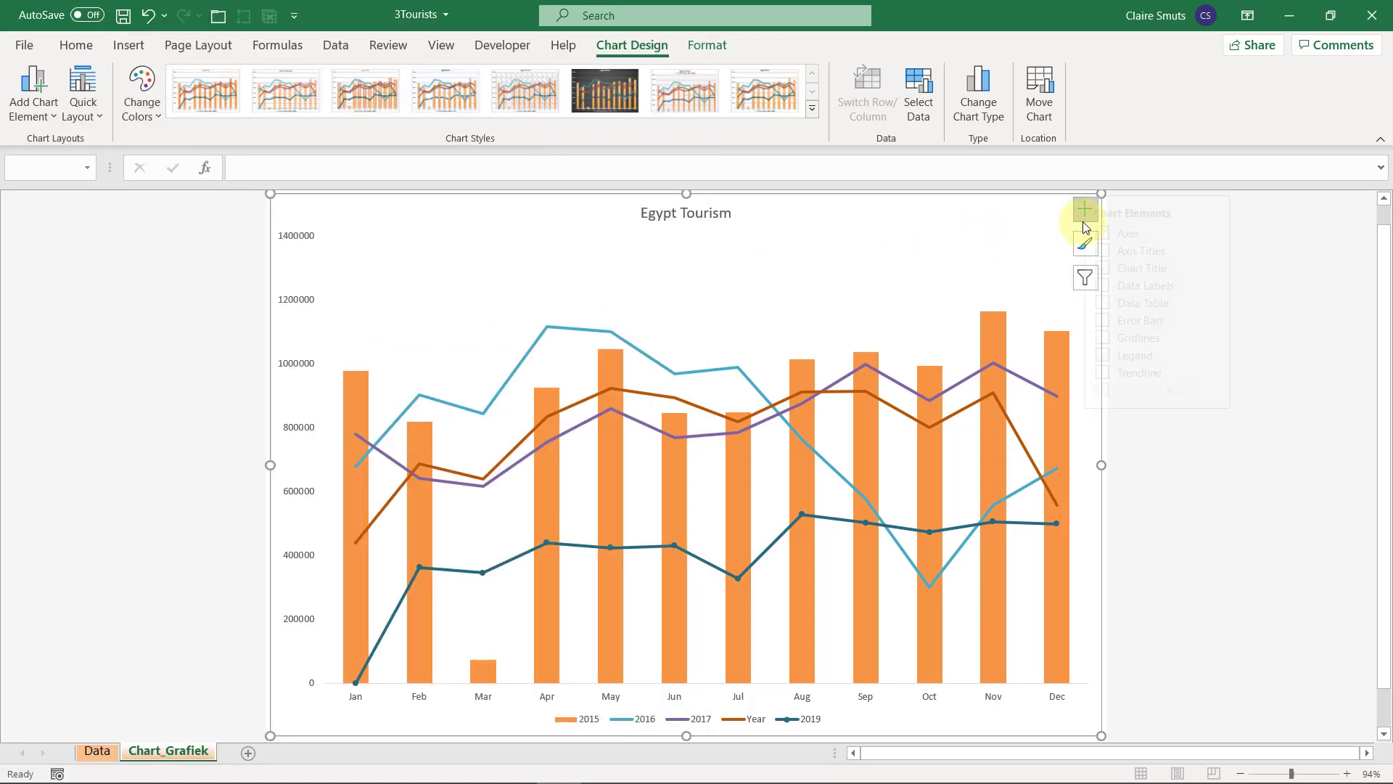
left_click(1233, 355)
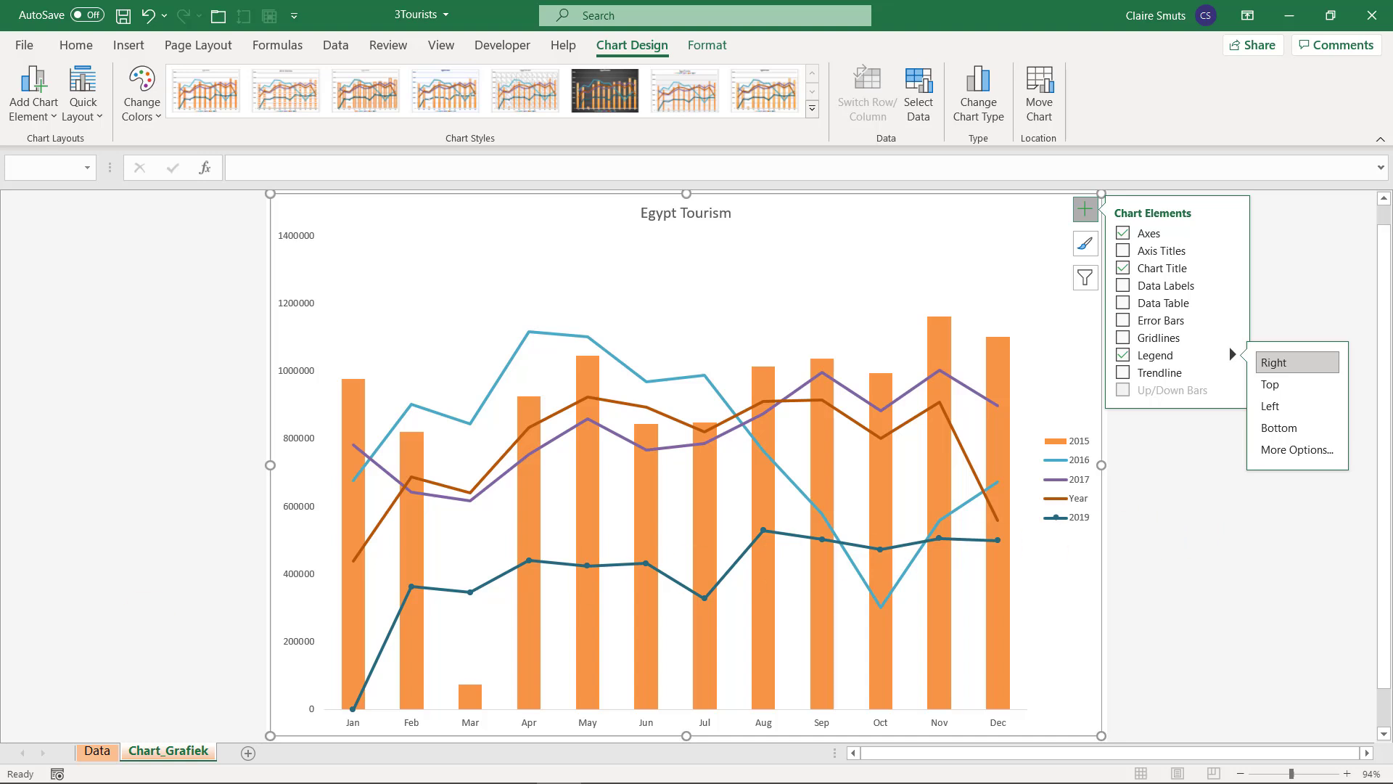
key("Escape")
- Compare the chart's legend entries with the legend in the exam paper's example
key("alt+Tab")
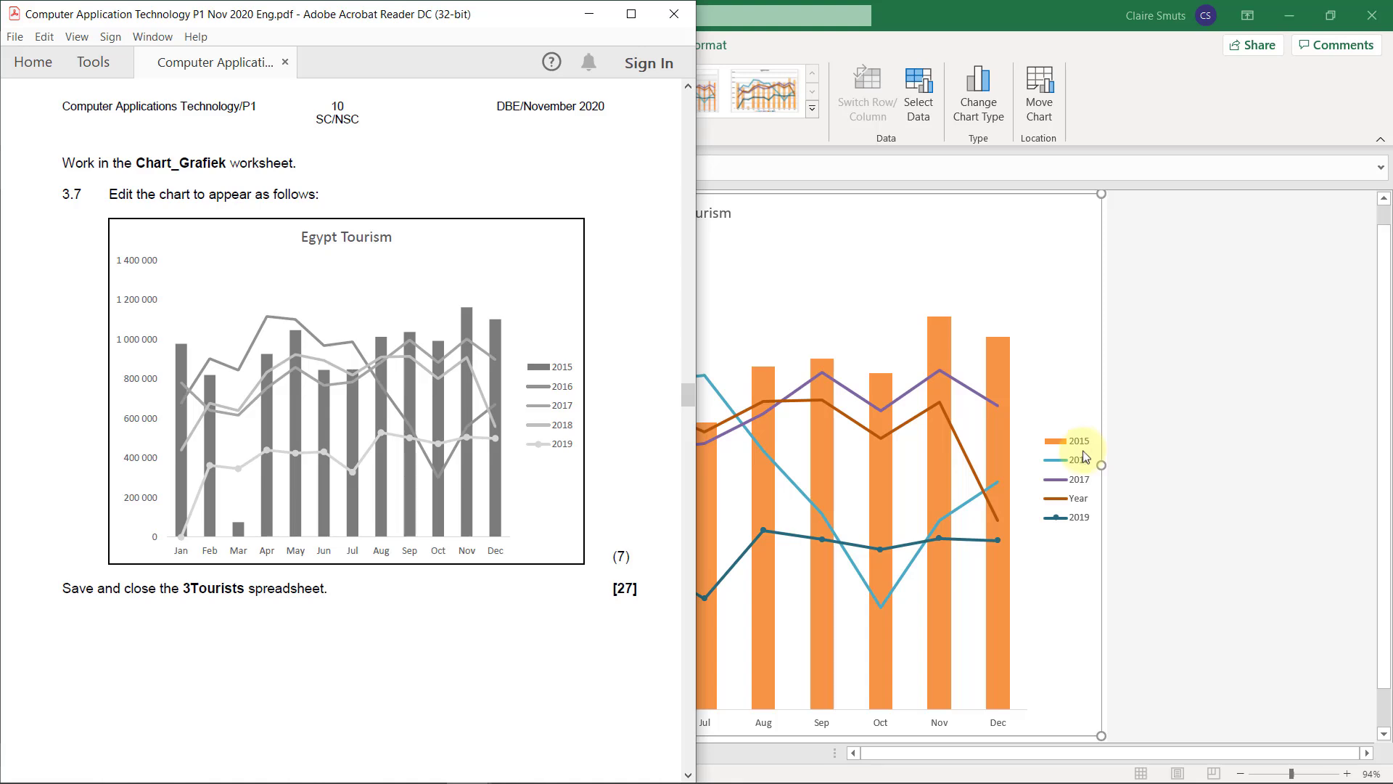
left_click(1086, 501)
left_click(1086, 501)
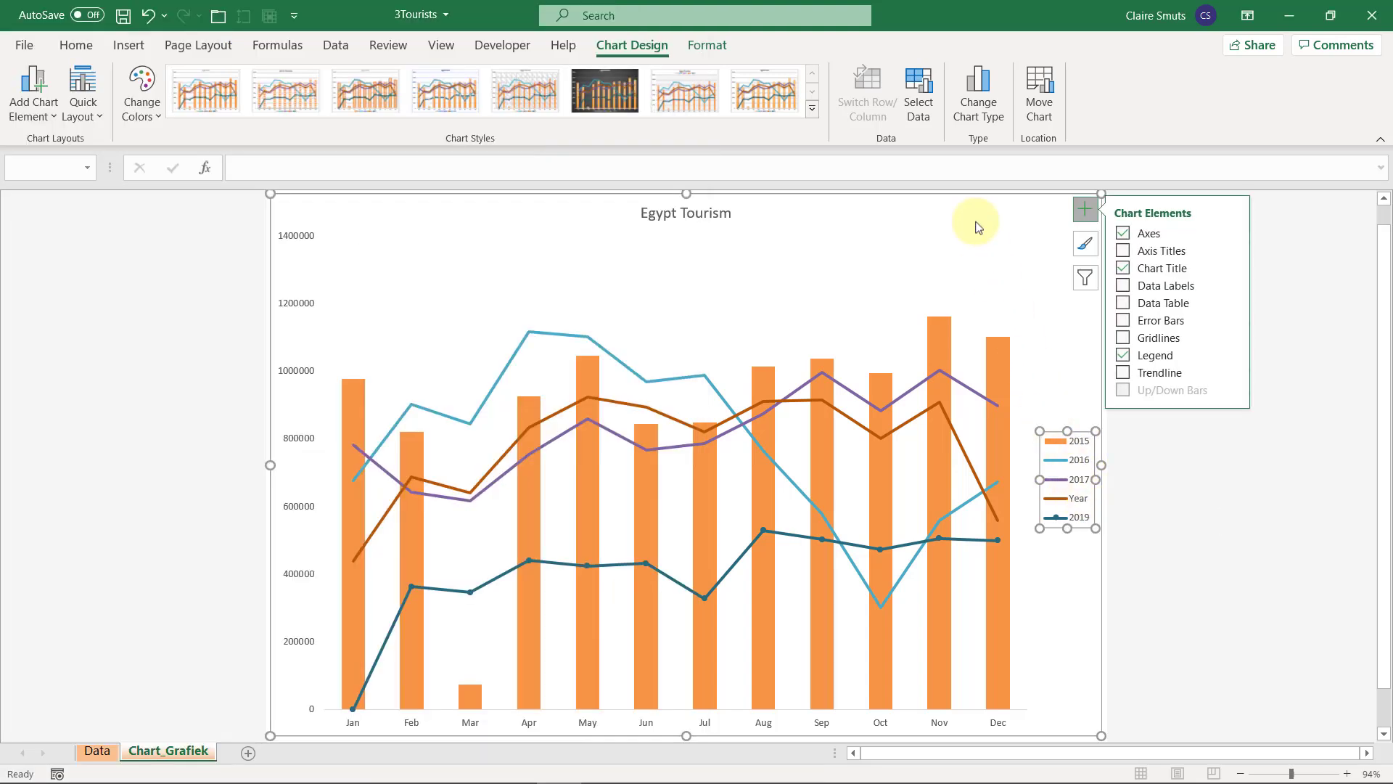
left_click(928, 96)
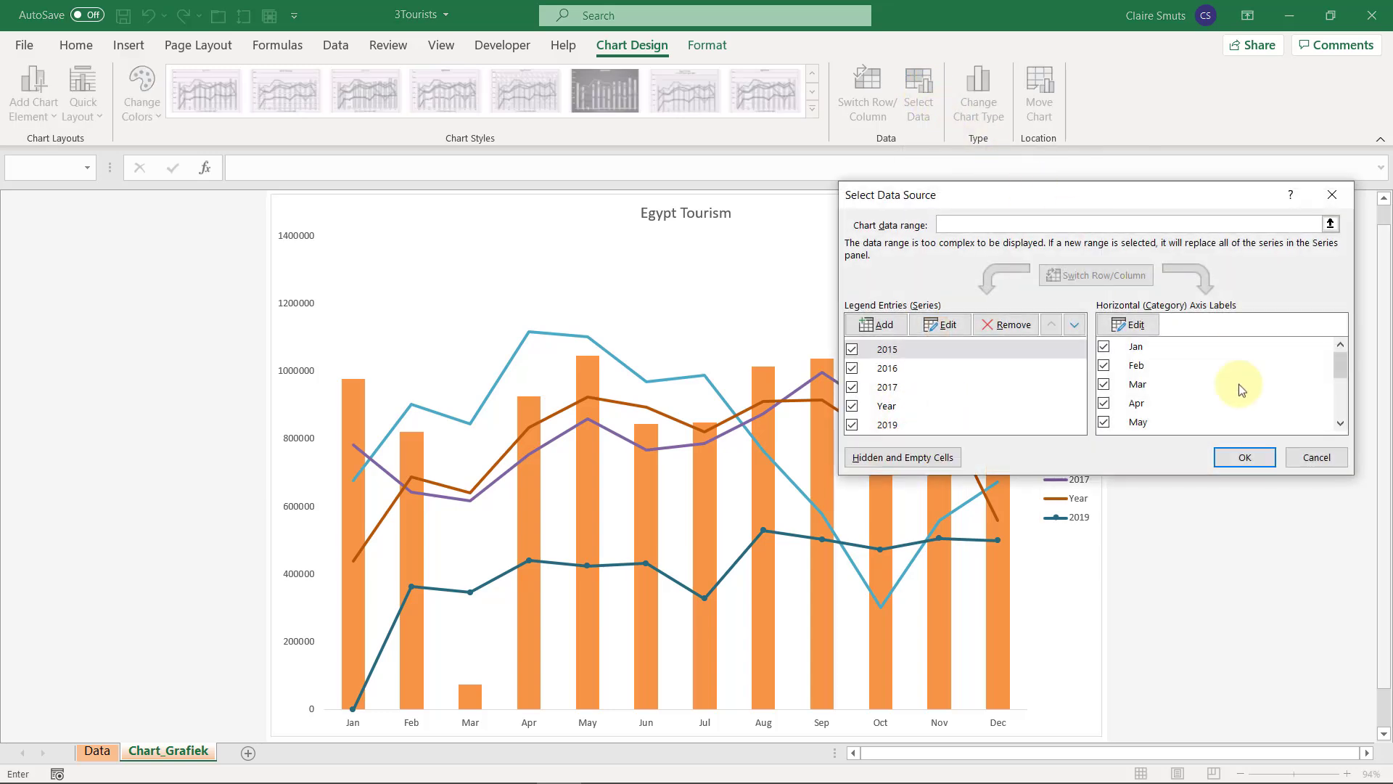
left_click(1316, 458)
left_click(1031, 280)
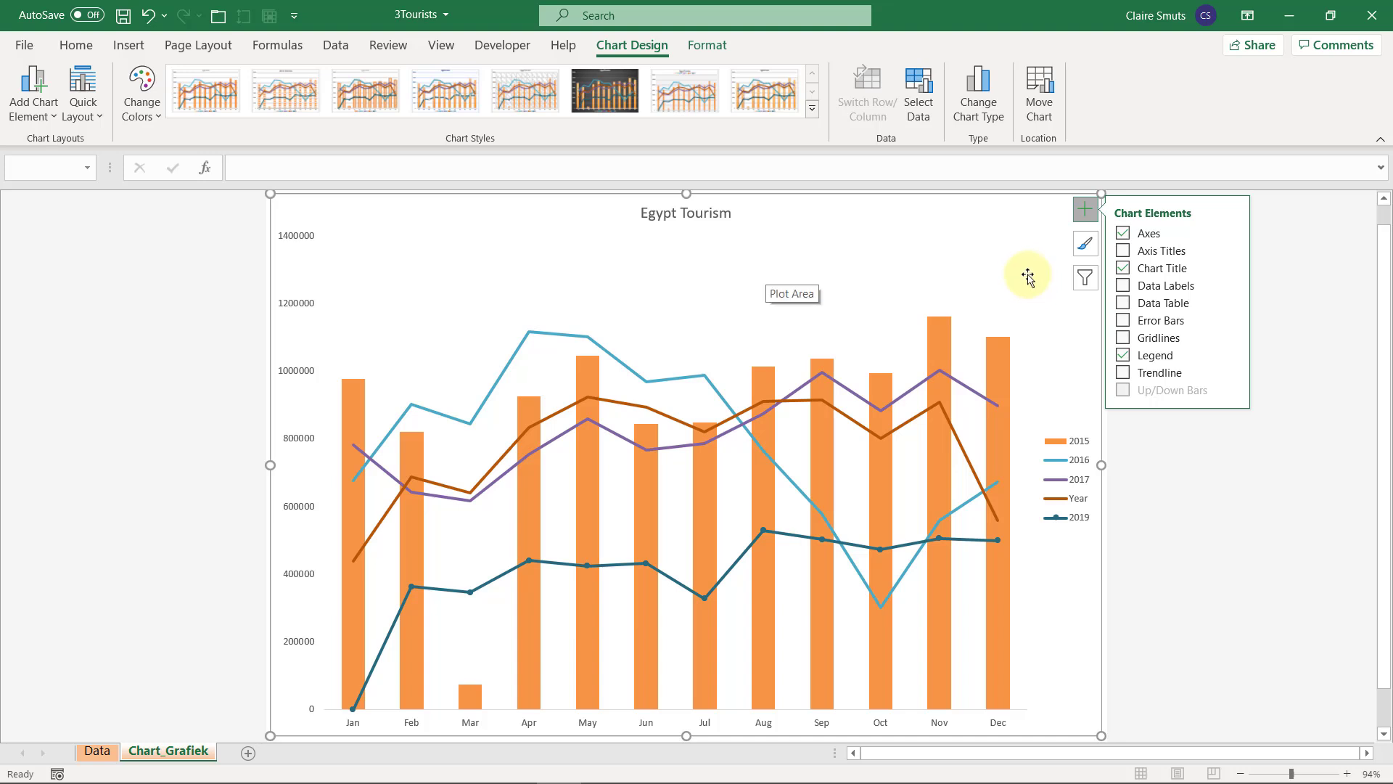
- Edit the chart's data source so the Year series takes its name from the 2018 heading, cell F7 on the Data worksheet
left_click(918, 116)
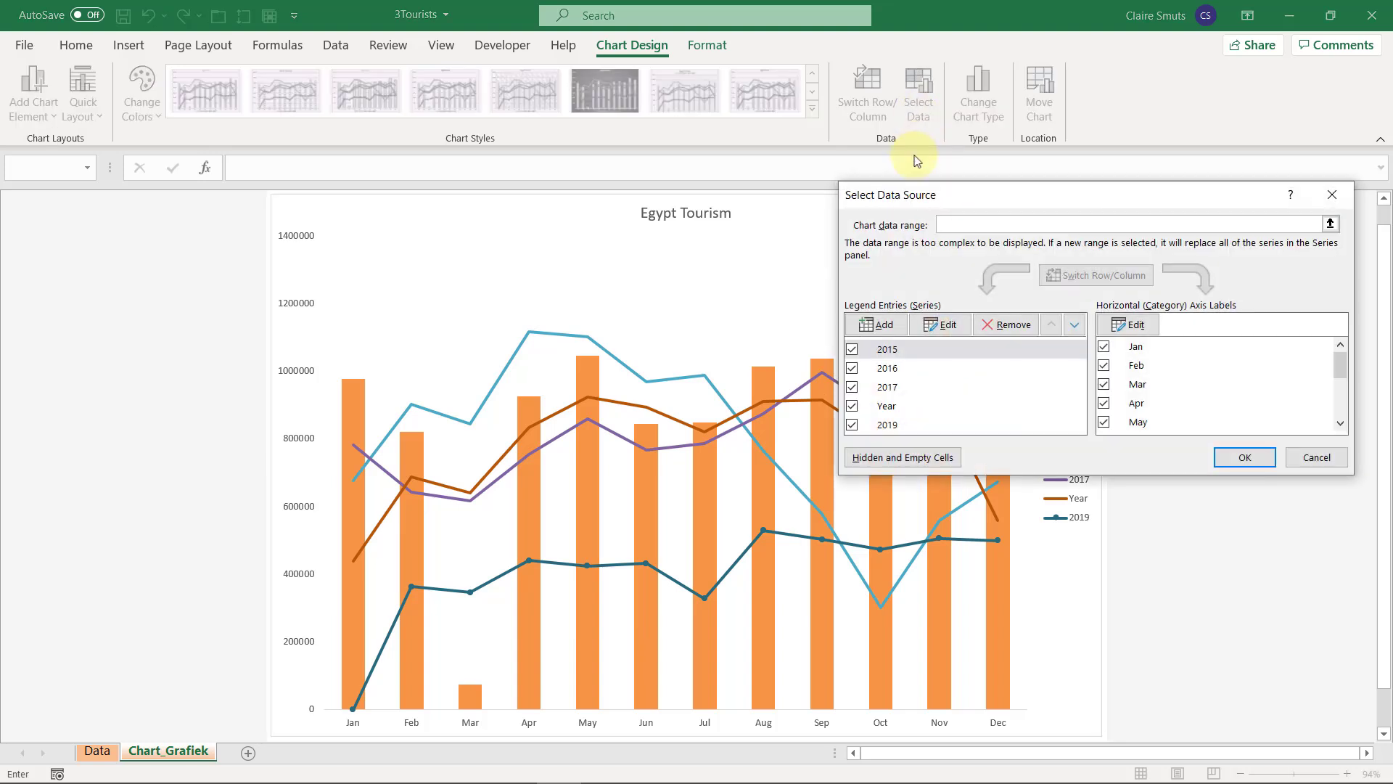
left_click(888, 408)
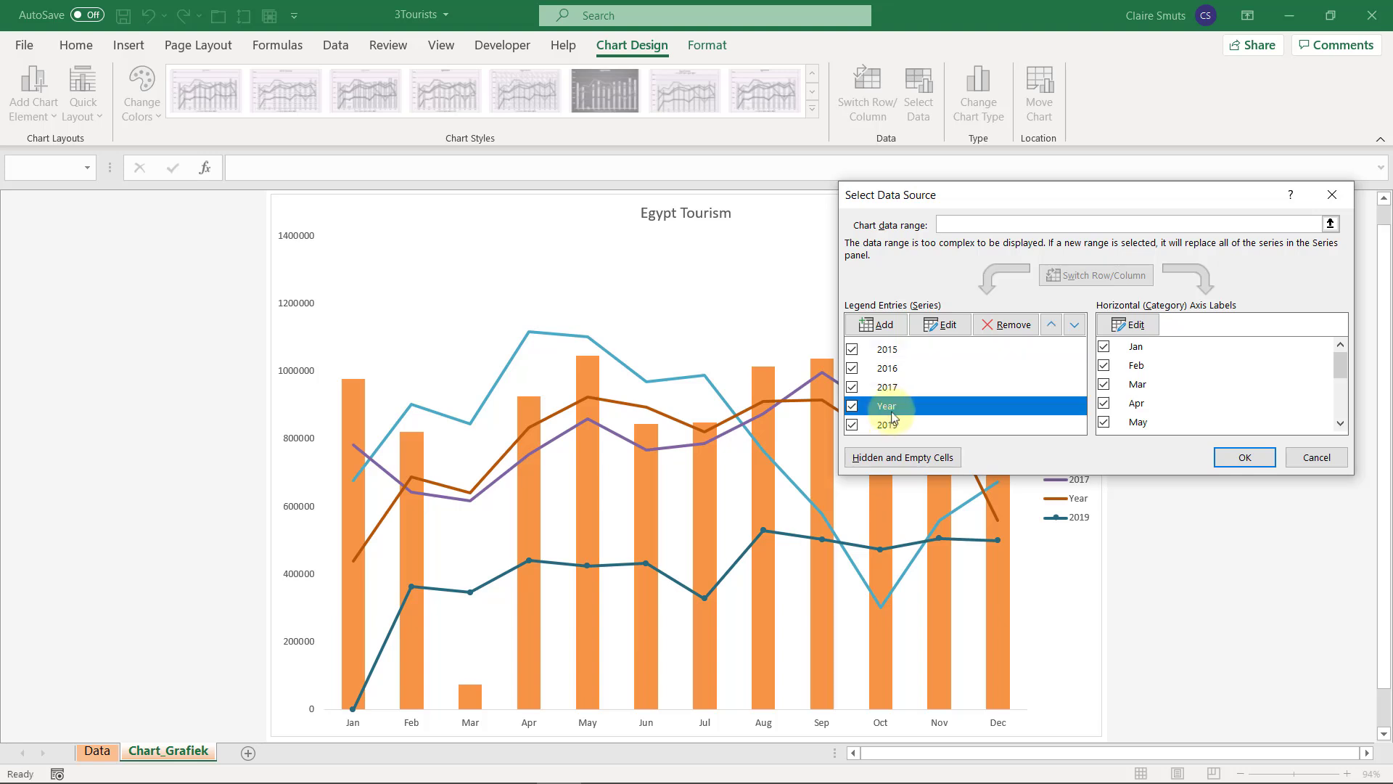
left_click(944, 325)
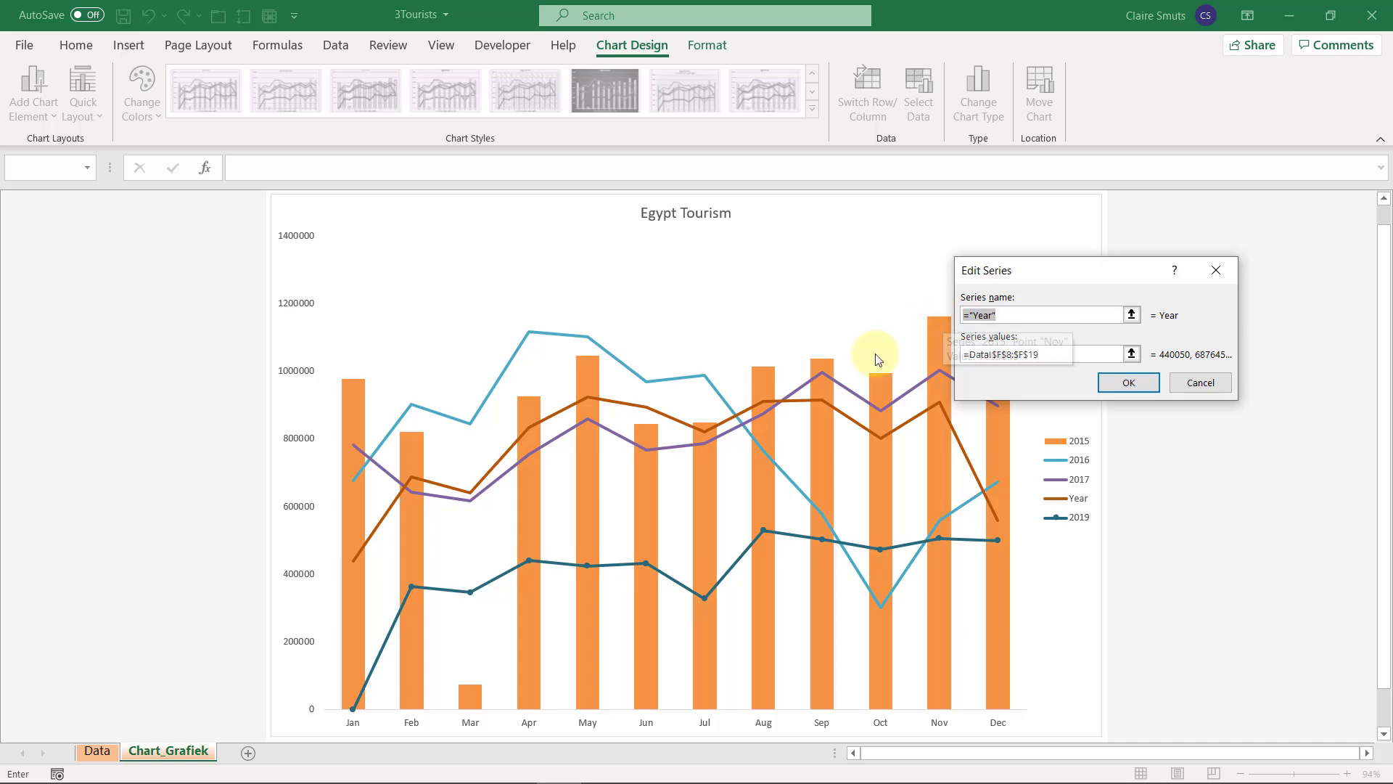
left_click(97, 750)
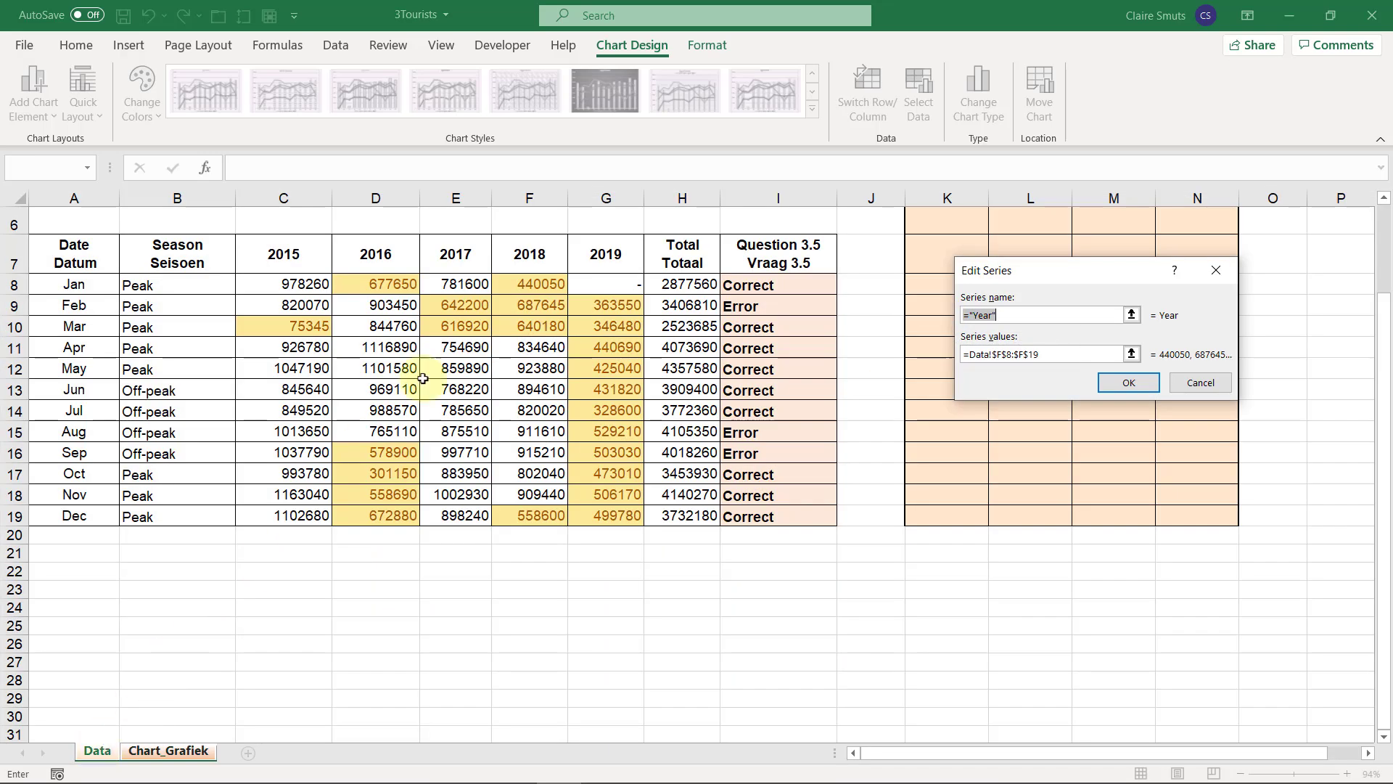
left_click(526, 261)
left_click(1105, 384)
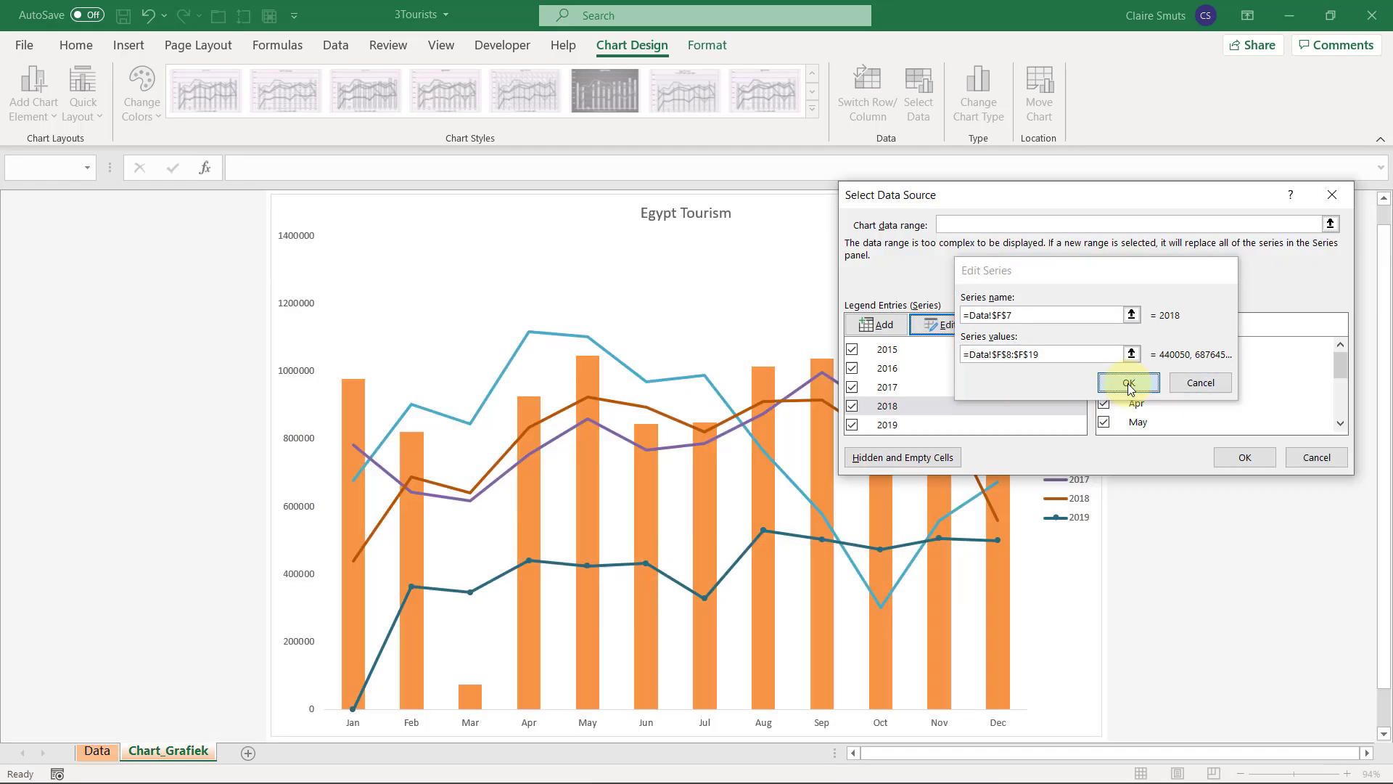
left_click(1245, 458)
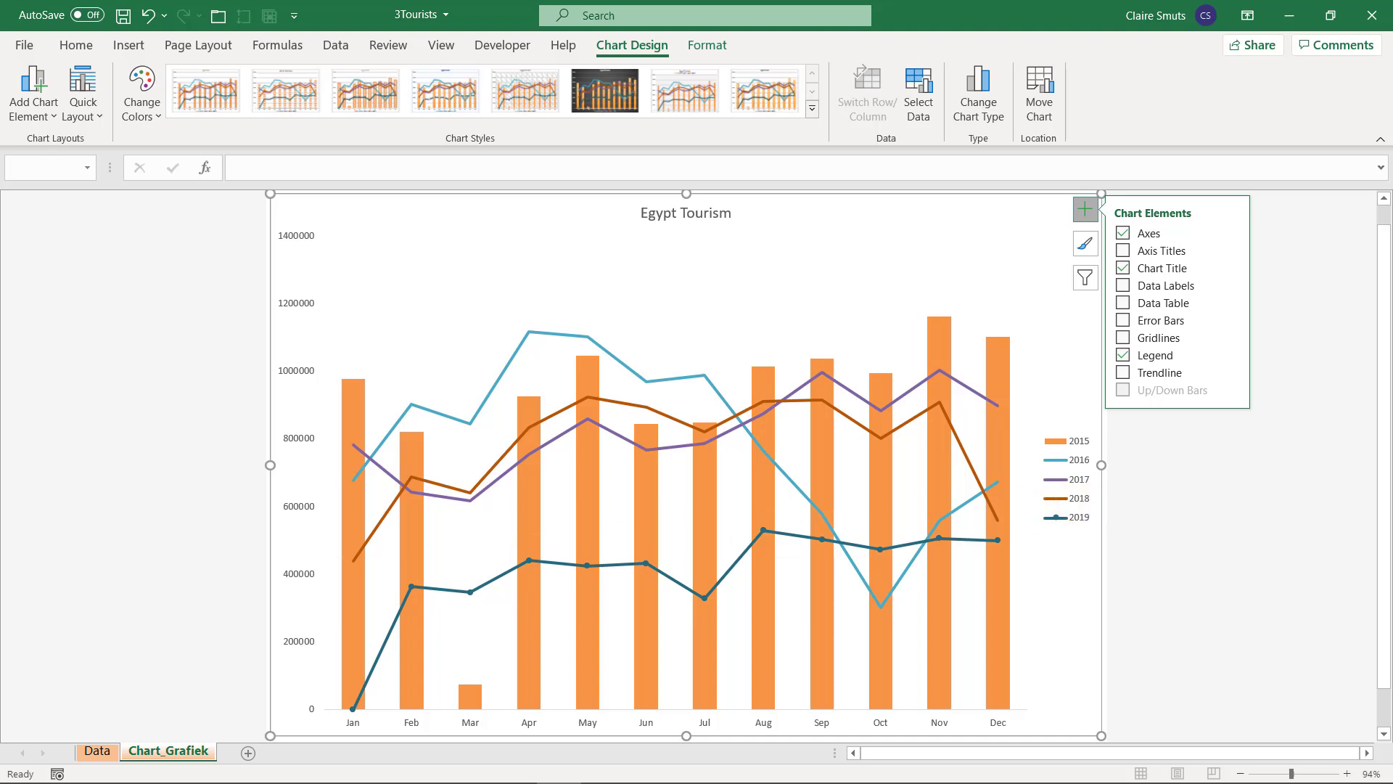
- Check the vertical axis in the exam paper's example and apply the 1000 separator to the chart's vertical axis numbers
key("alt+Tab")
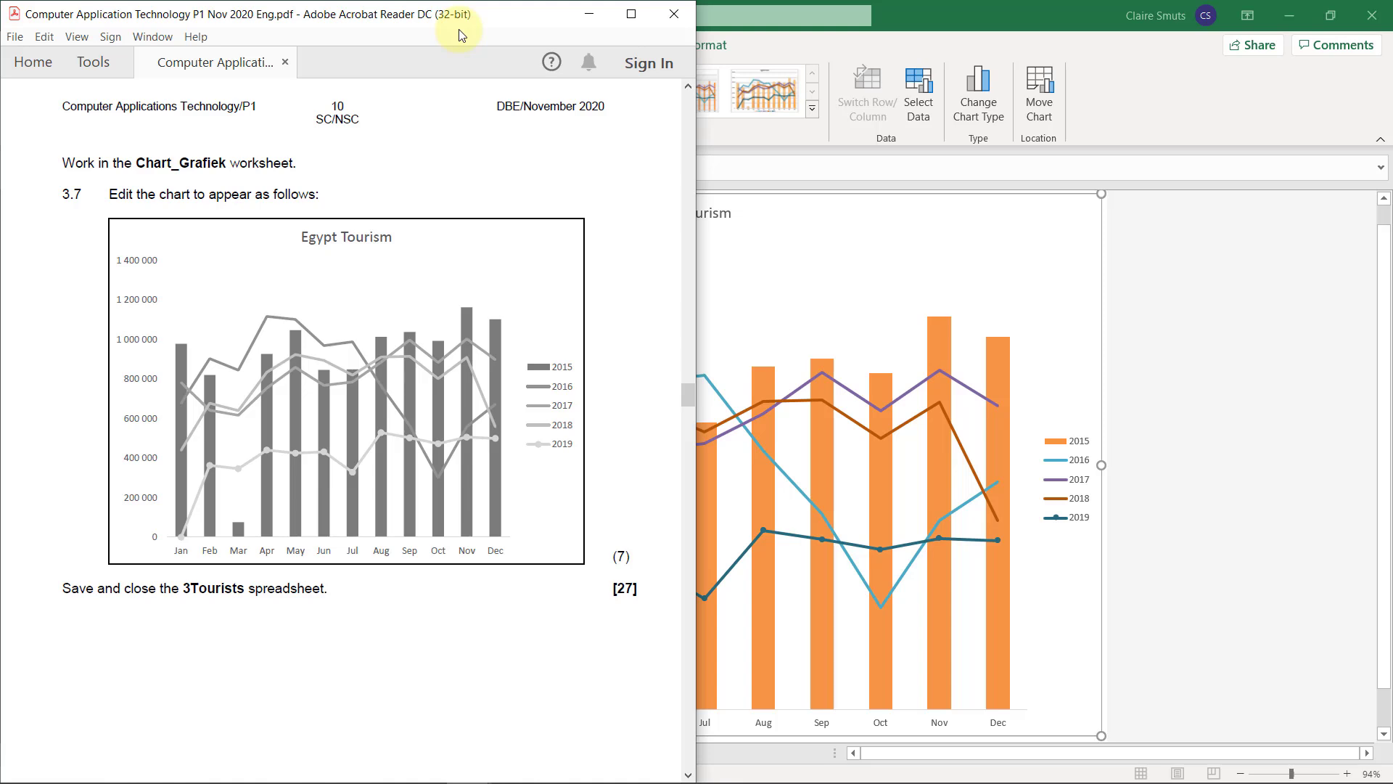
left_click_drag(512, 18, 950, 18)
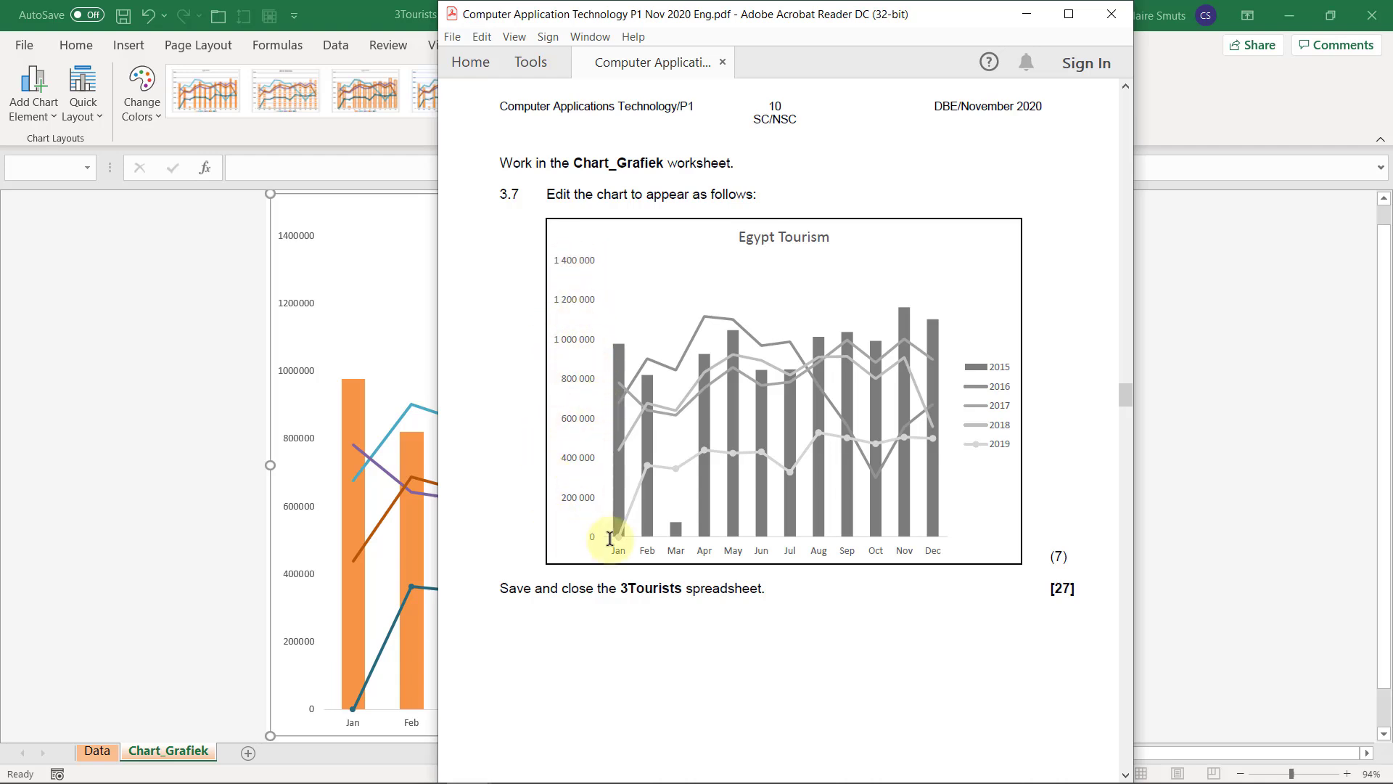
key("alt+Tab")
left_click(1084, 209)
left_click(298, 237)
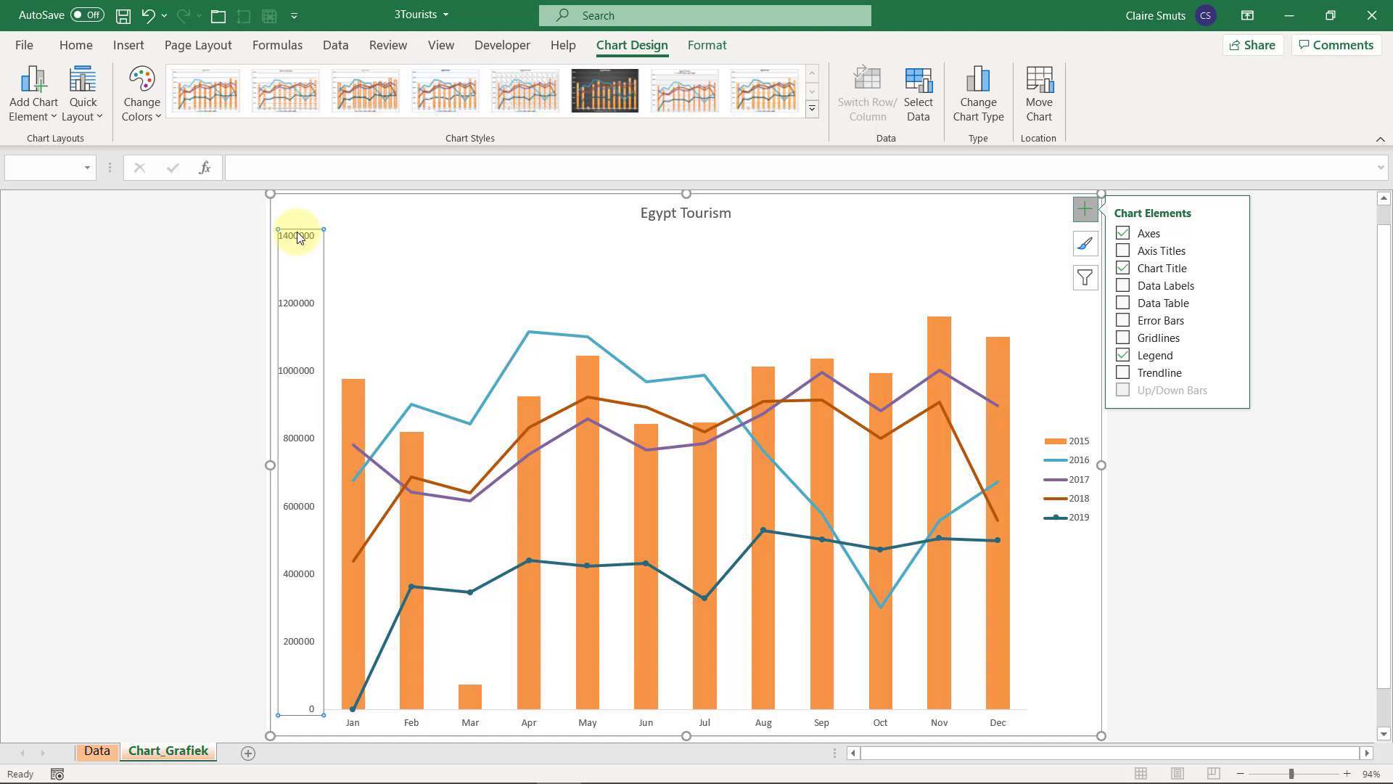
right_click(299, 239)
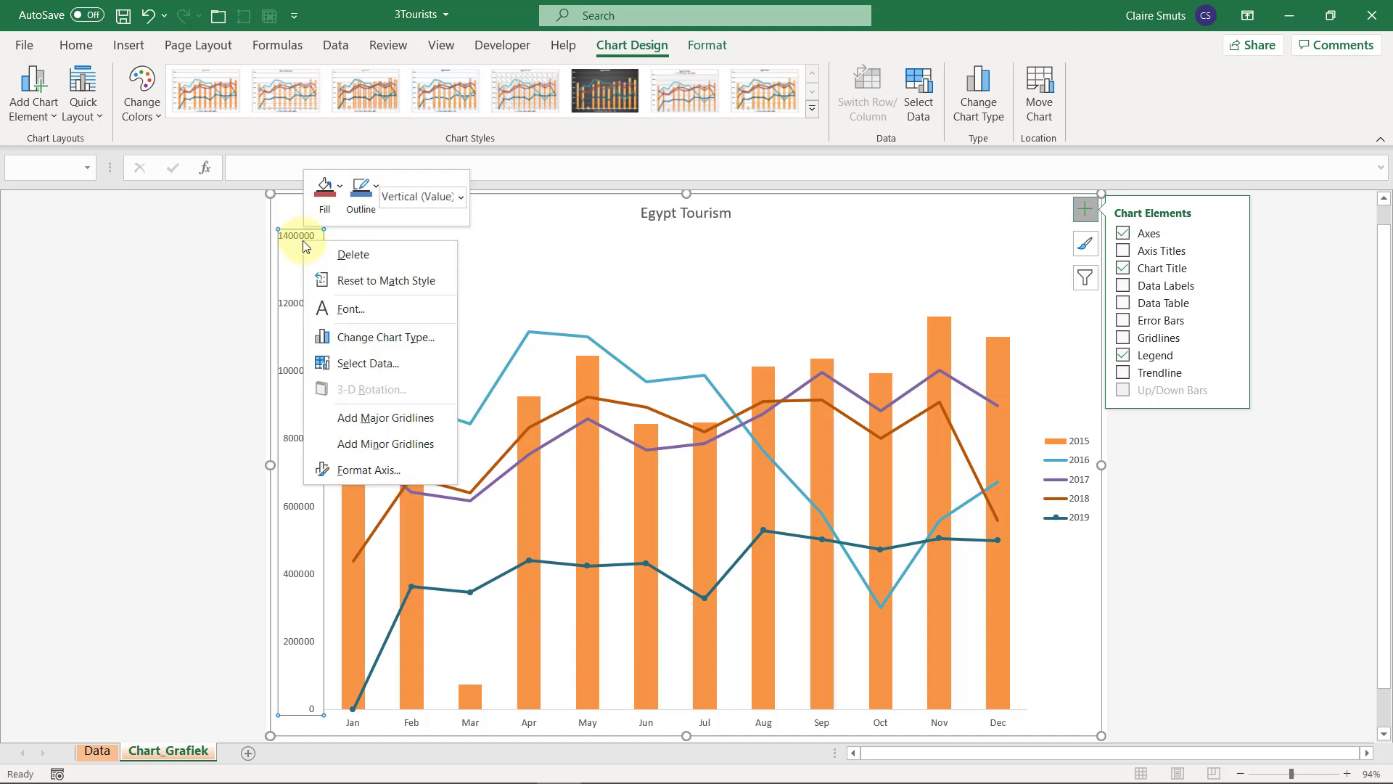
left_click(373, 476)
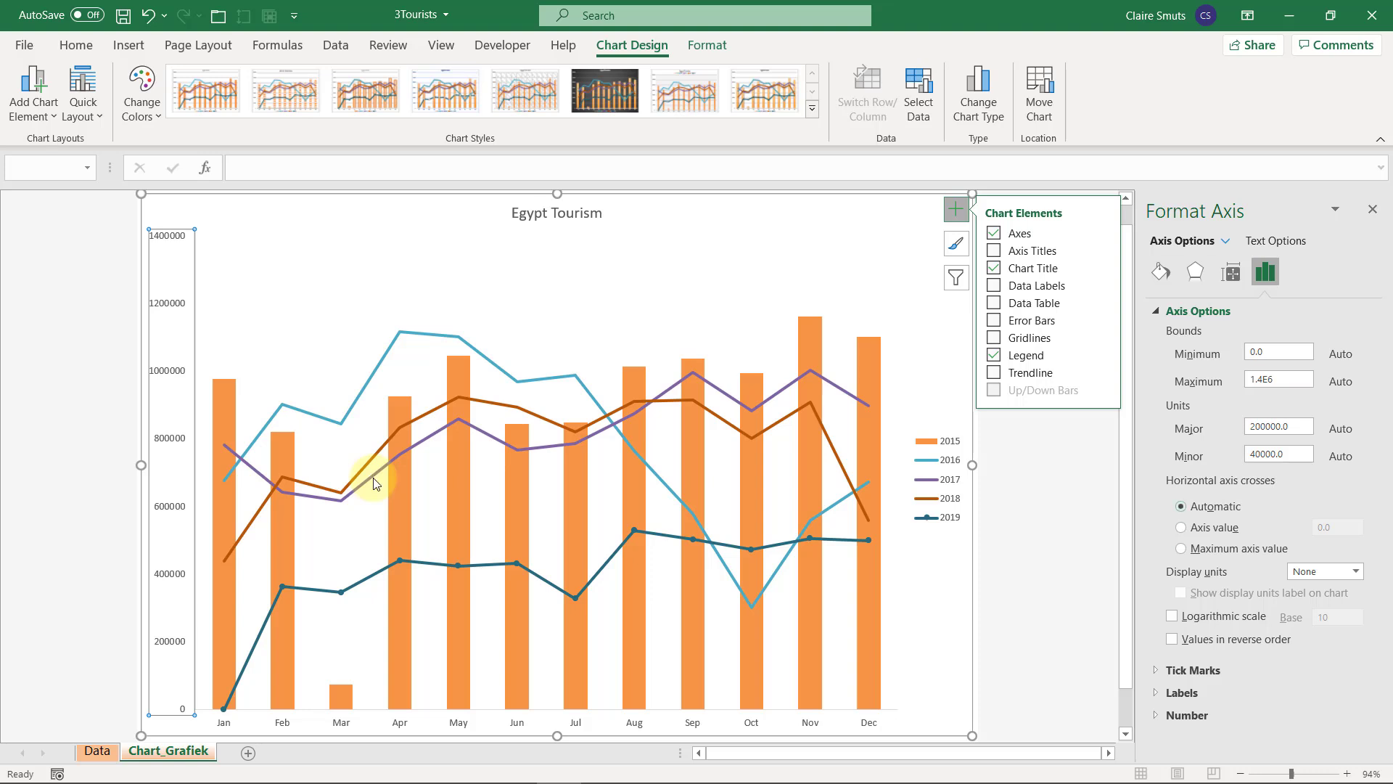
left_click(1155, 715)
scroll(1155, 723, "down", 3)
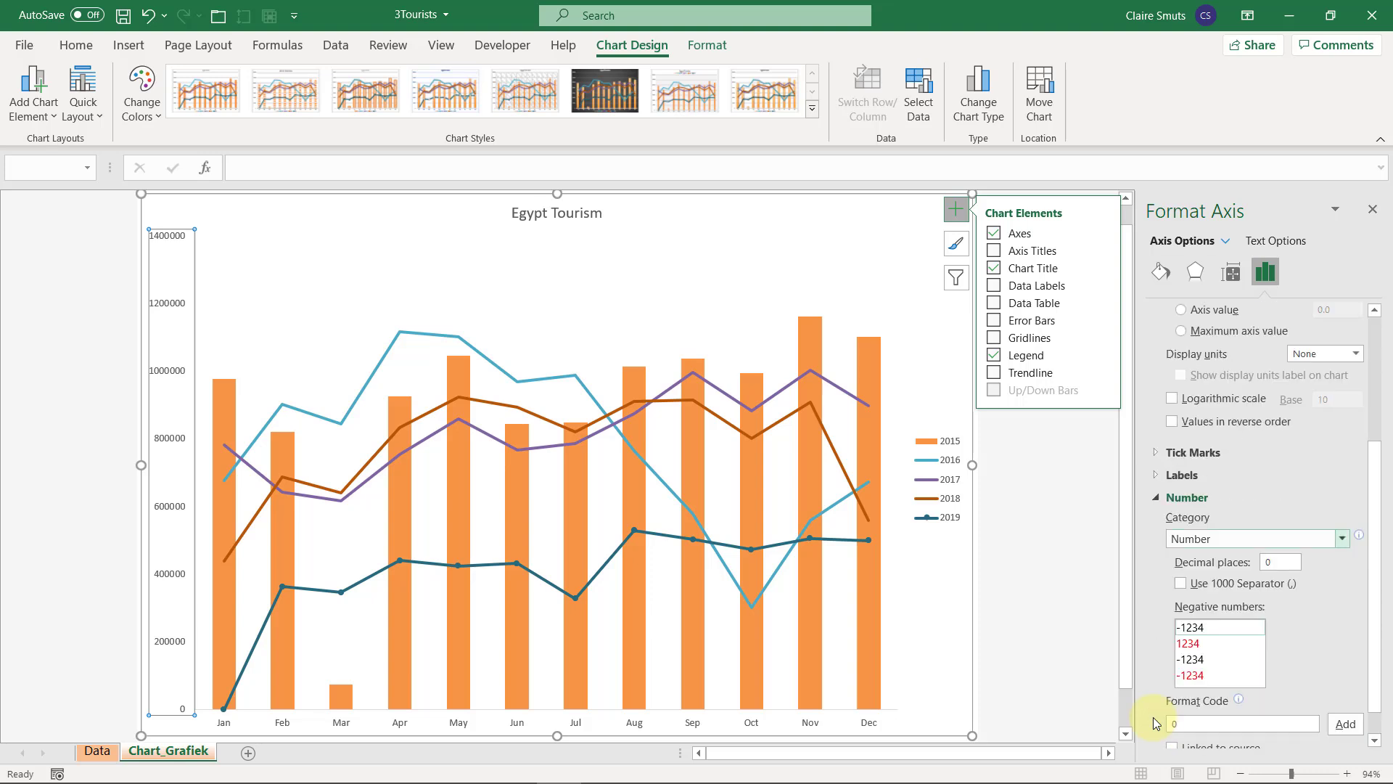
left_click(1180, 569)
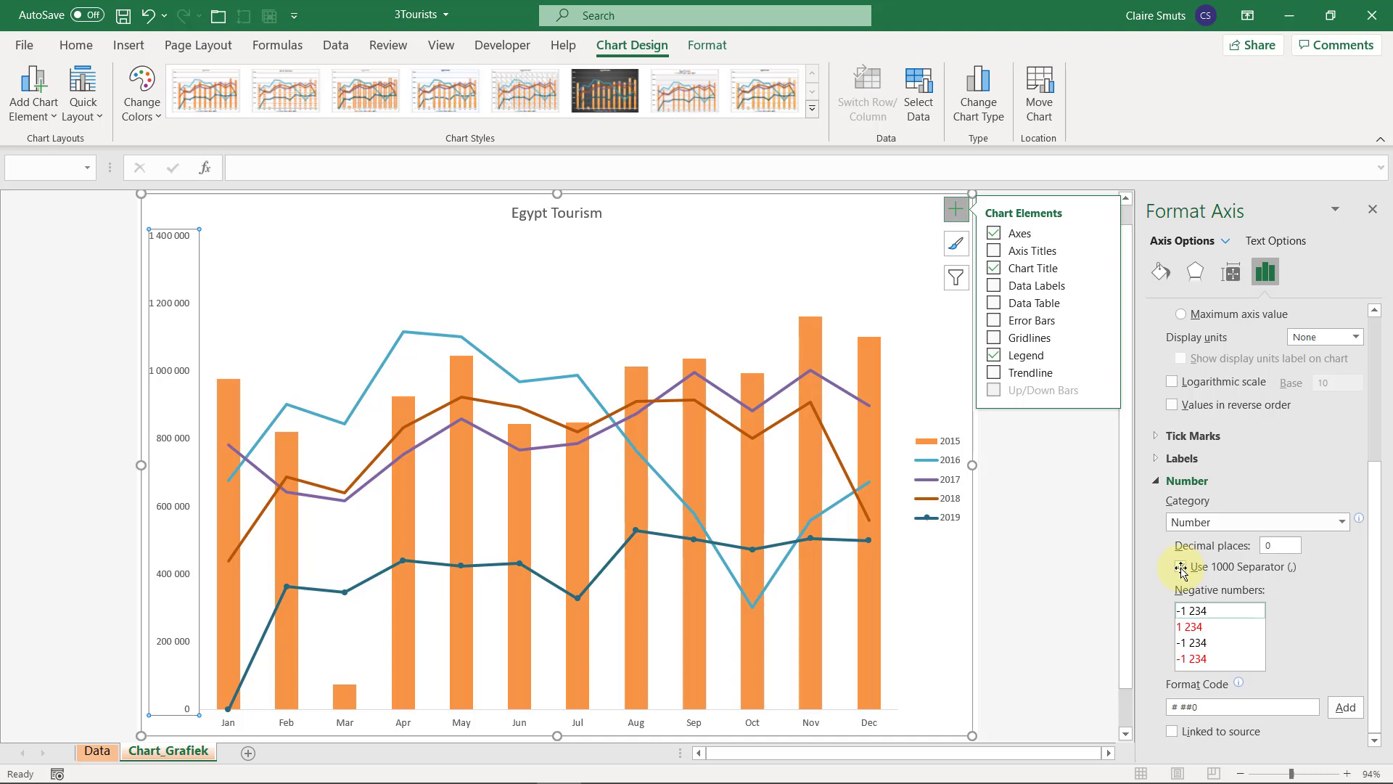
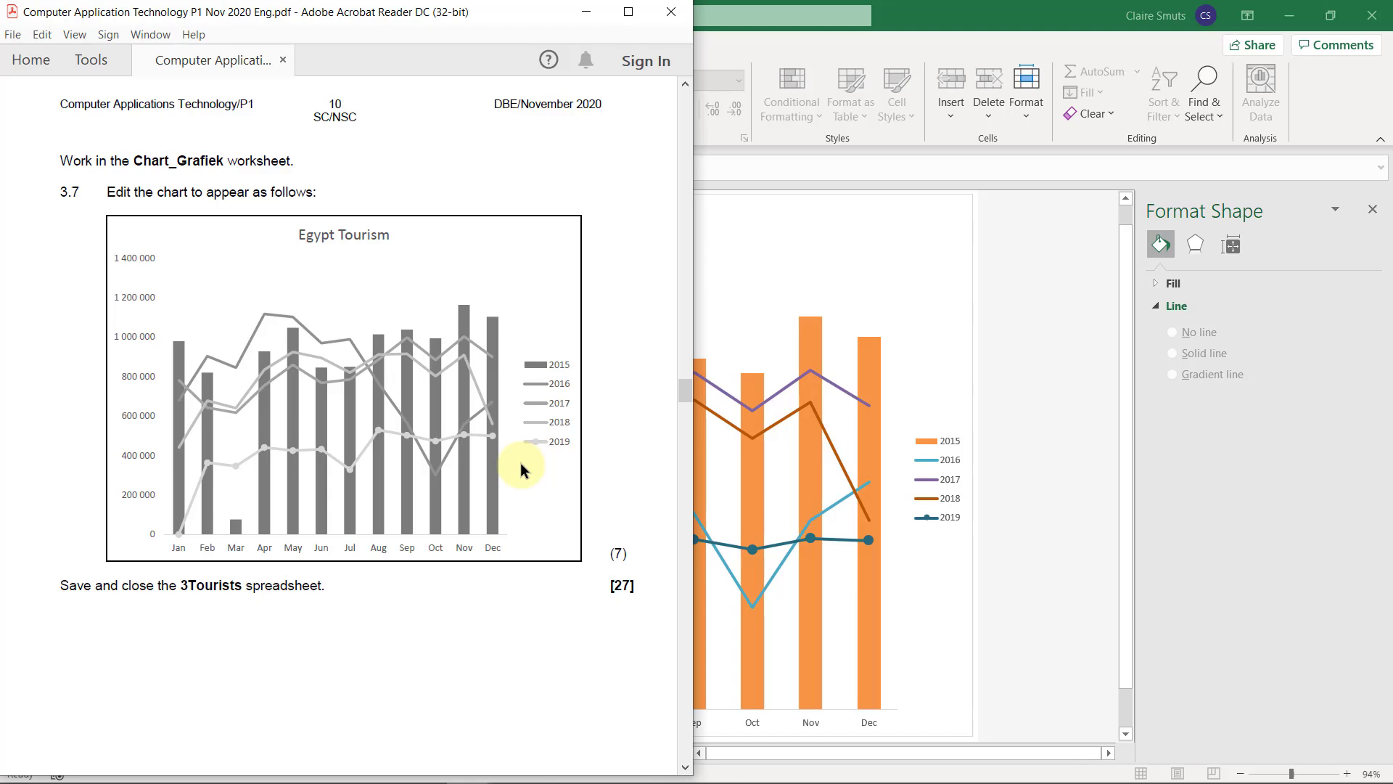
- Open the recent November 2020 memo PDF in Acrobat Reader and go to page 7 of the marking guidelines
left_click(14, 35)
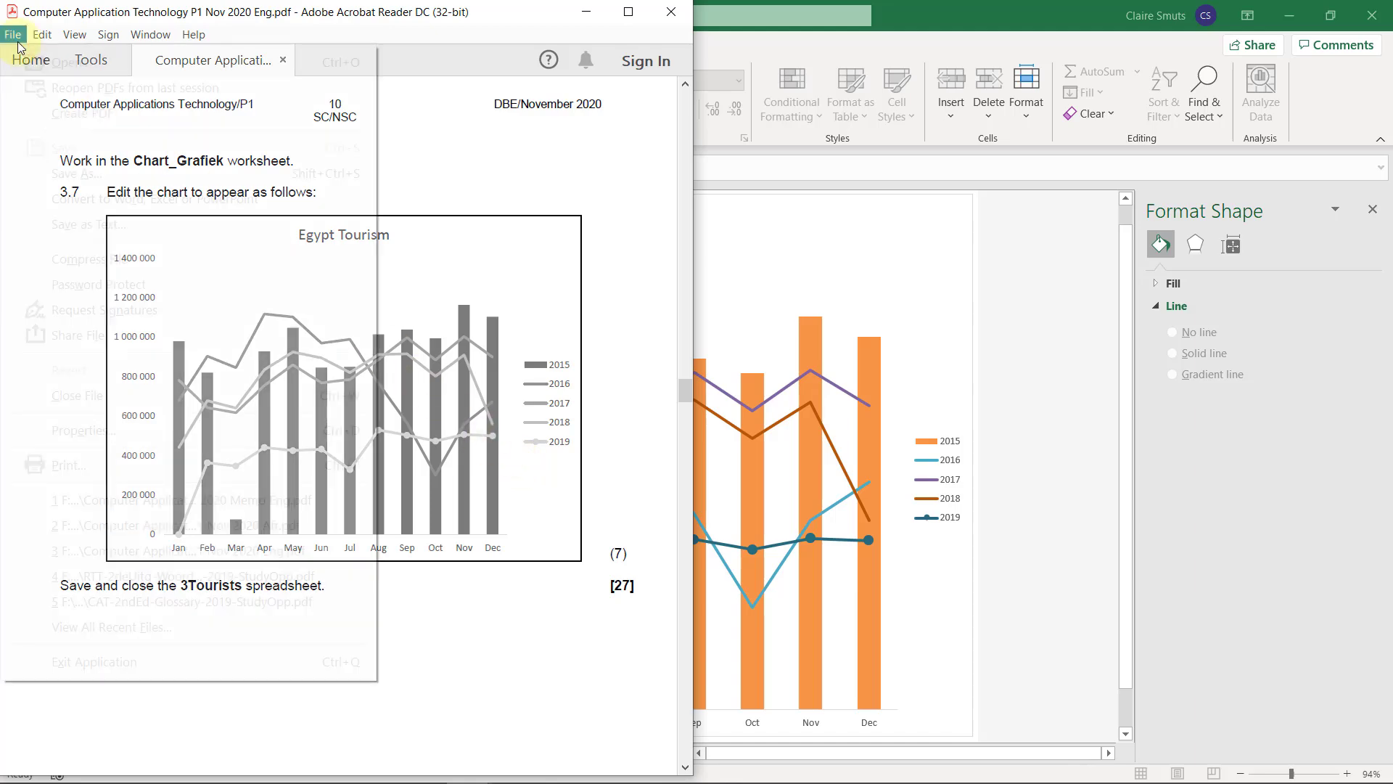
left_click(319, 501)
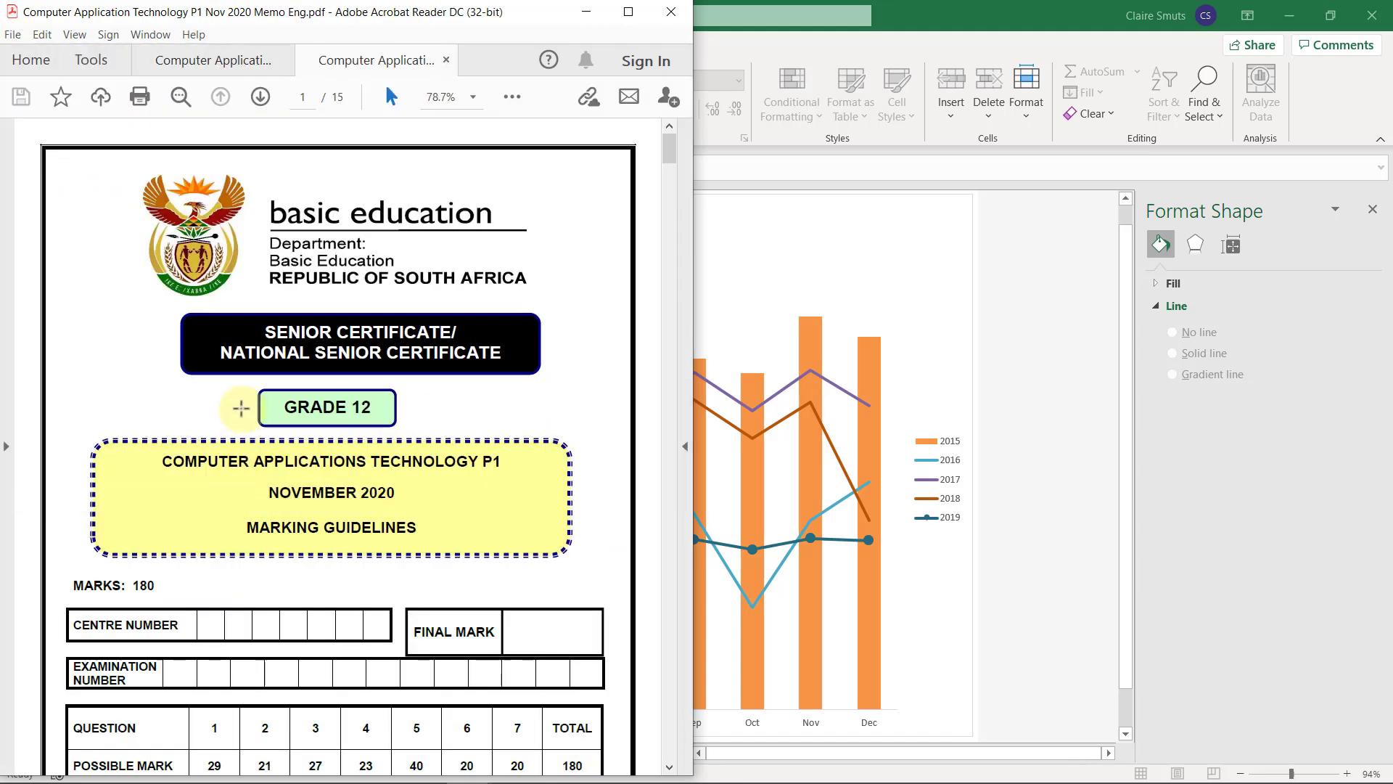
left_click(260, 97)
left_click(259, 96)
left_click(260, 97)
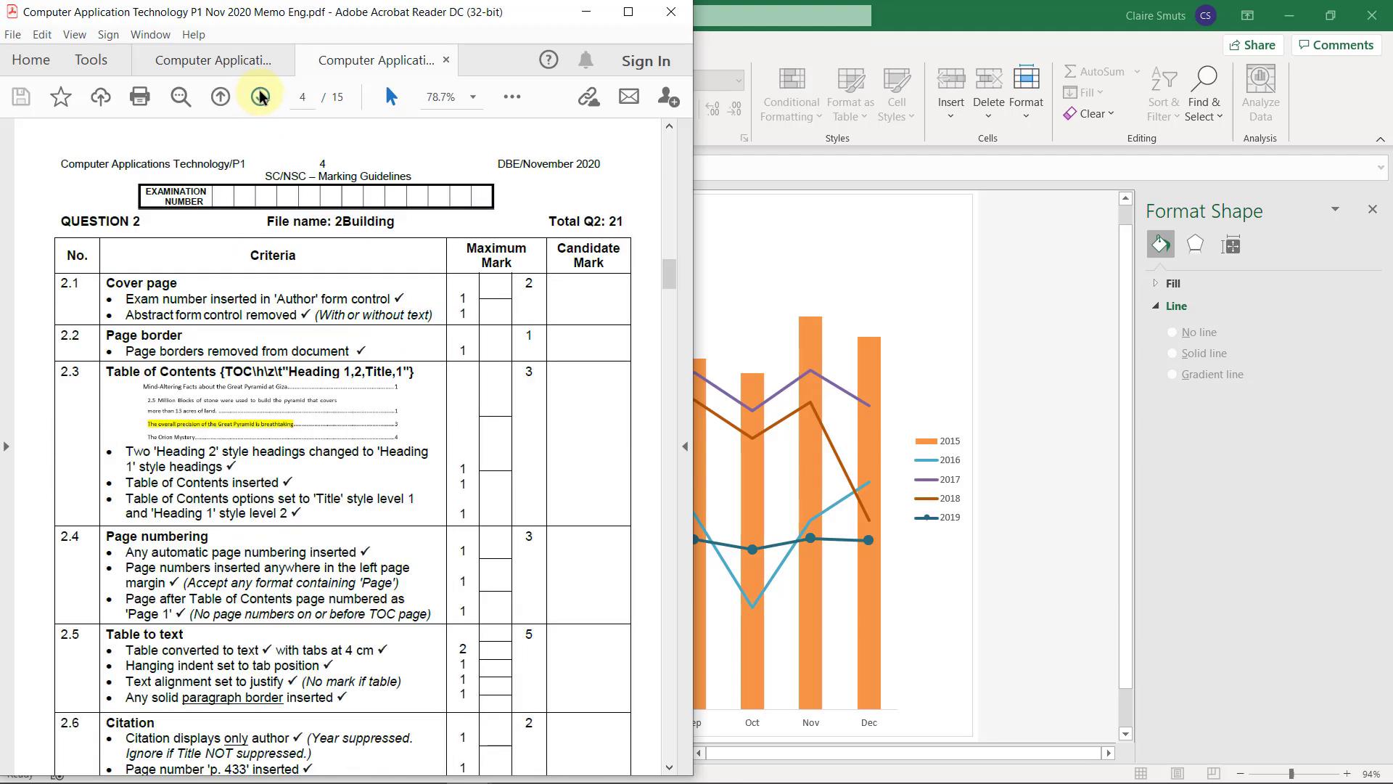
left_click(259, 97)
left_click(260, 96)
left_click(260, 96)
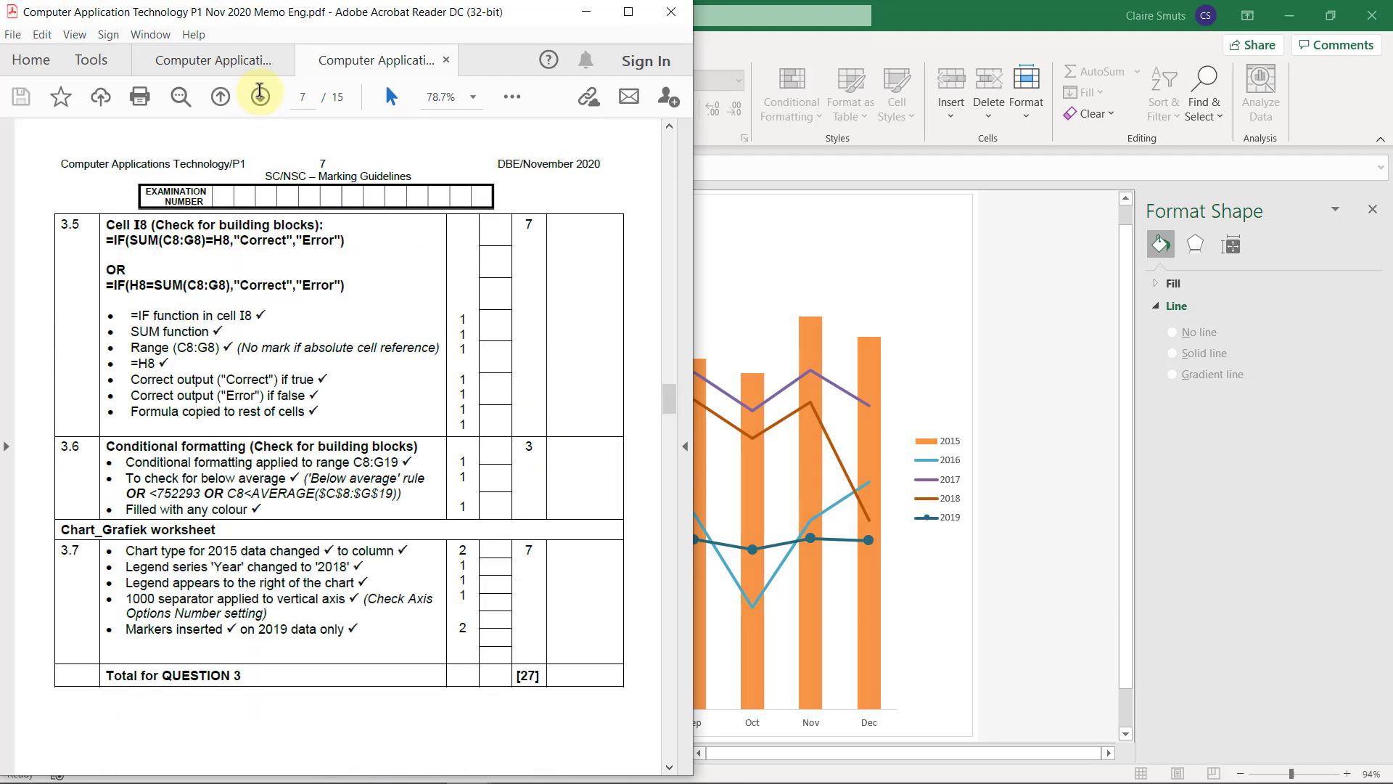
- Read through the marking criteria for question 3.7 in the marking guidelines
scroll(260, 97, "down", 1)
left_click_drag(125, 433, 391, 436)
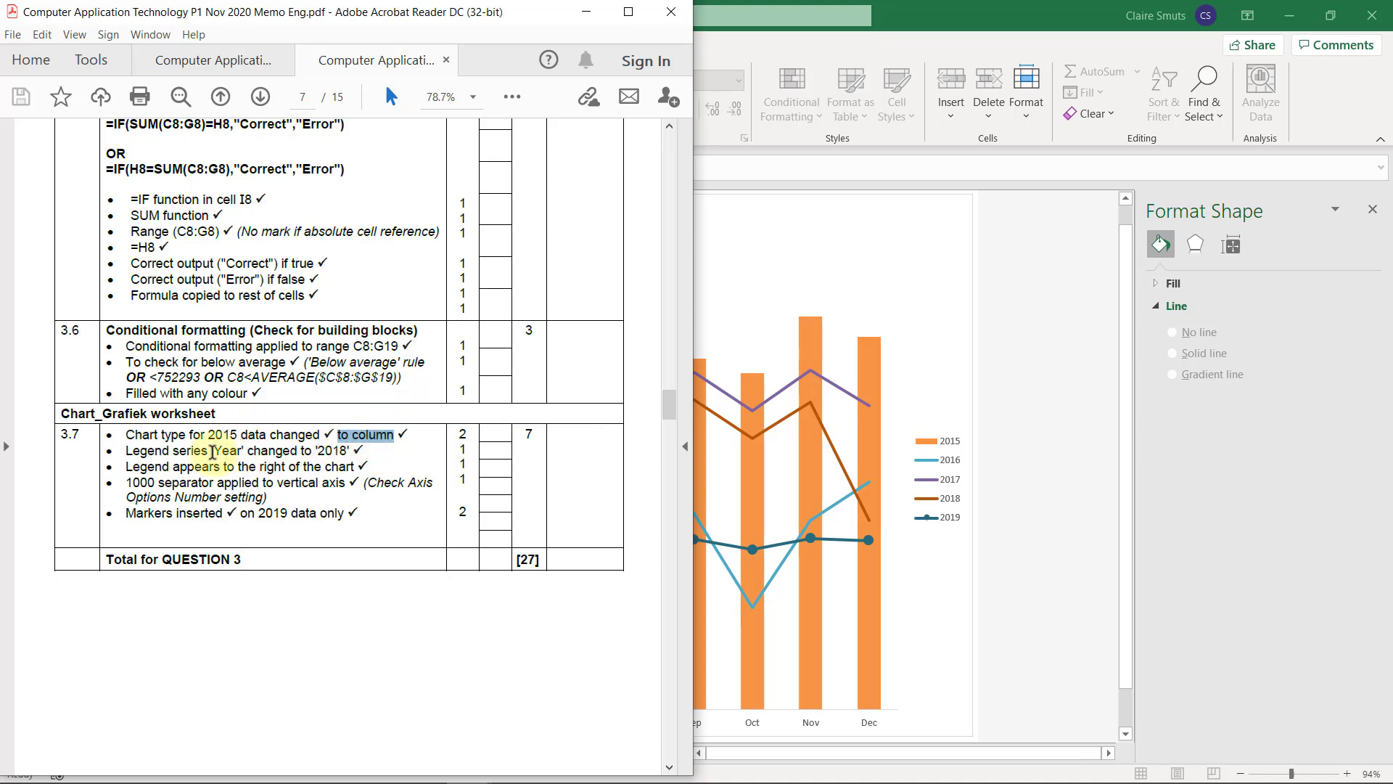
left_click_drag(212, 451, 355, 453)
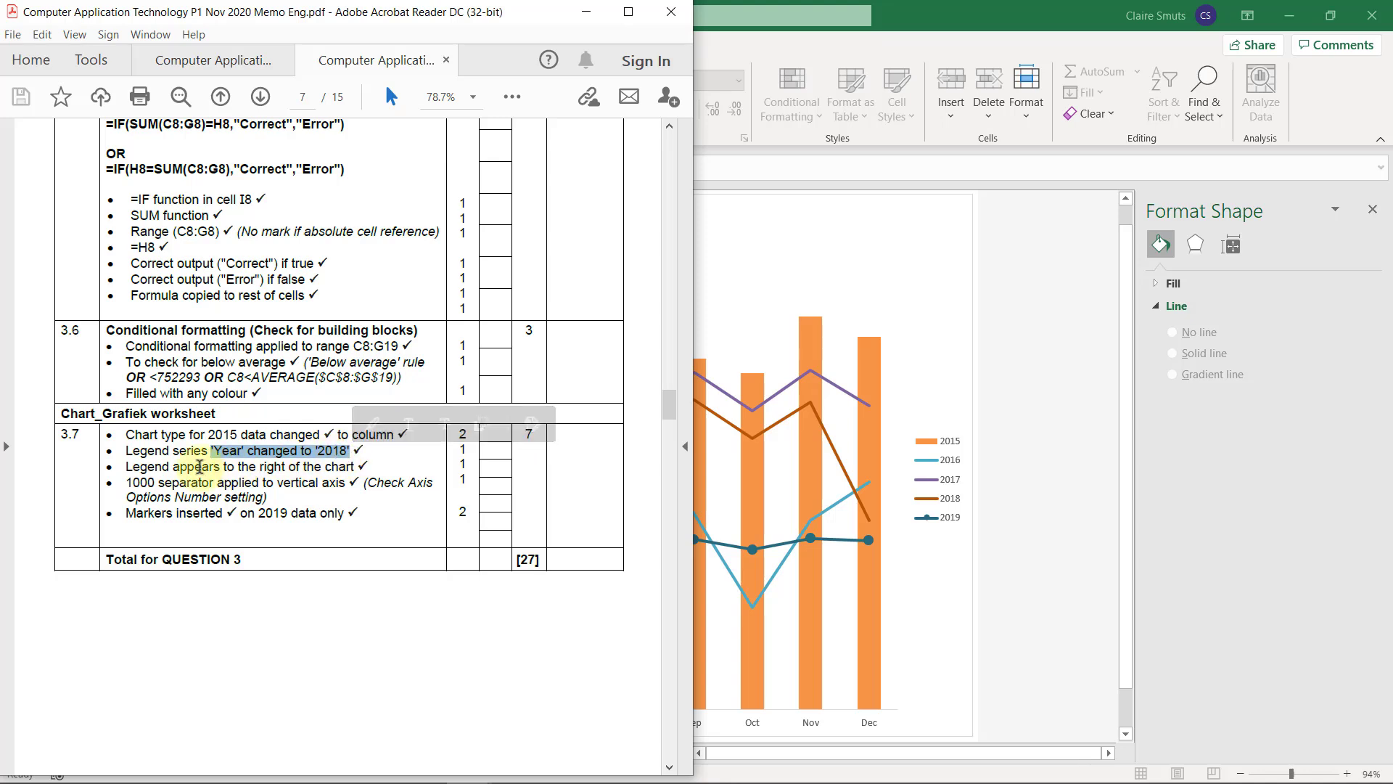
left_click_drag(174, 466, 334, 470)
left_click_drag(126, 483, 344, 487)
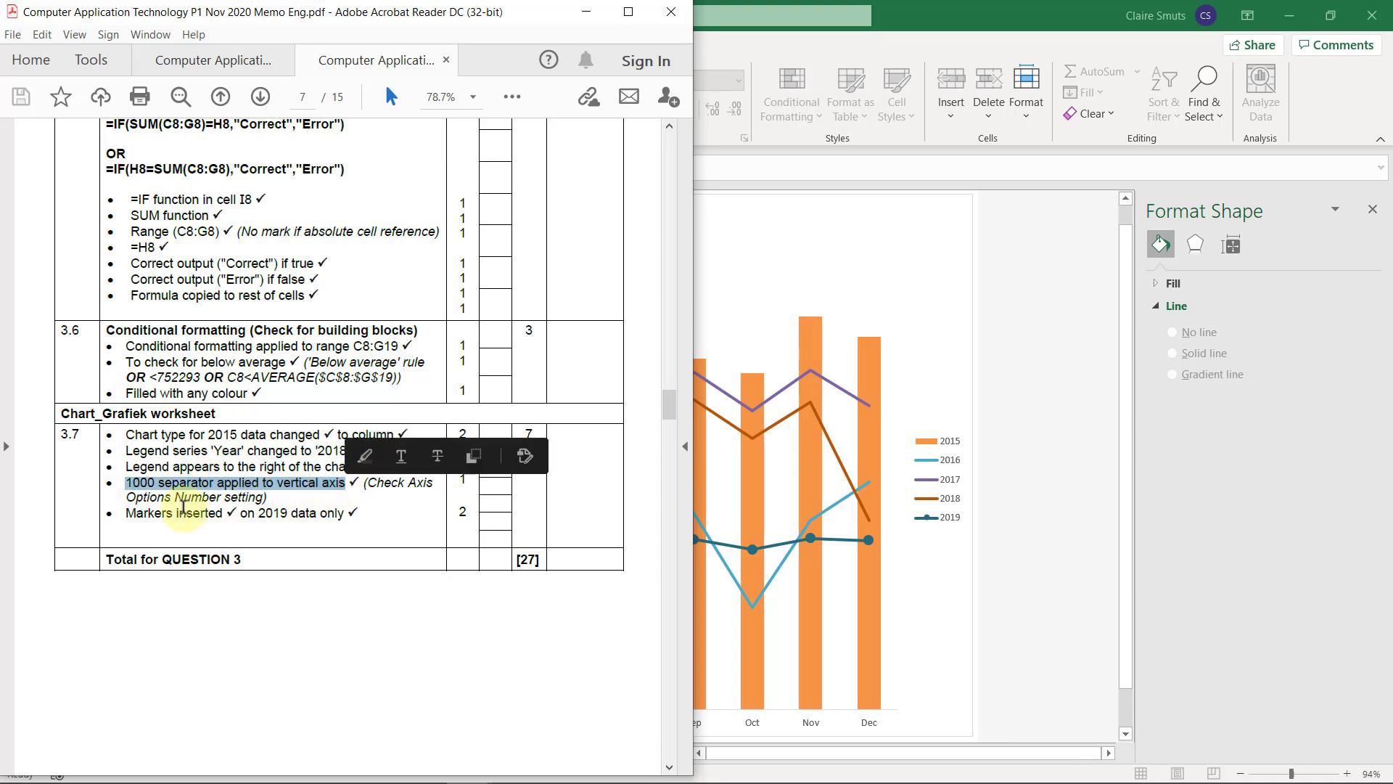
left_click_drag(126, 513, 331, 515)
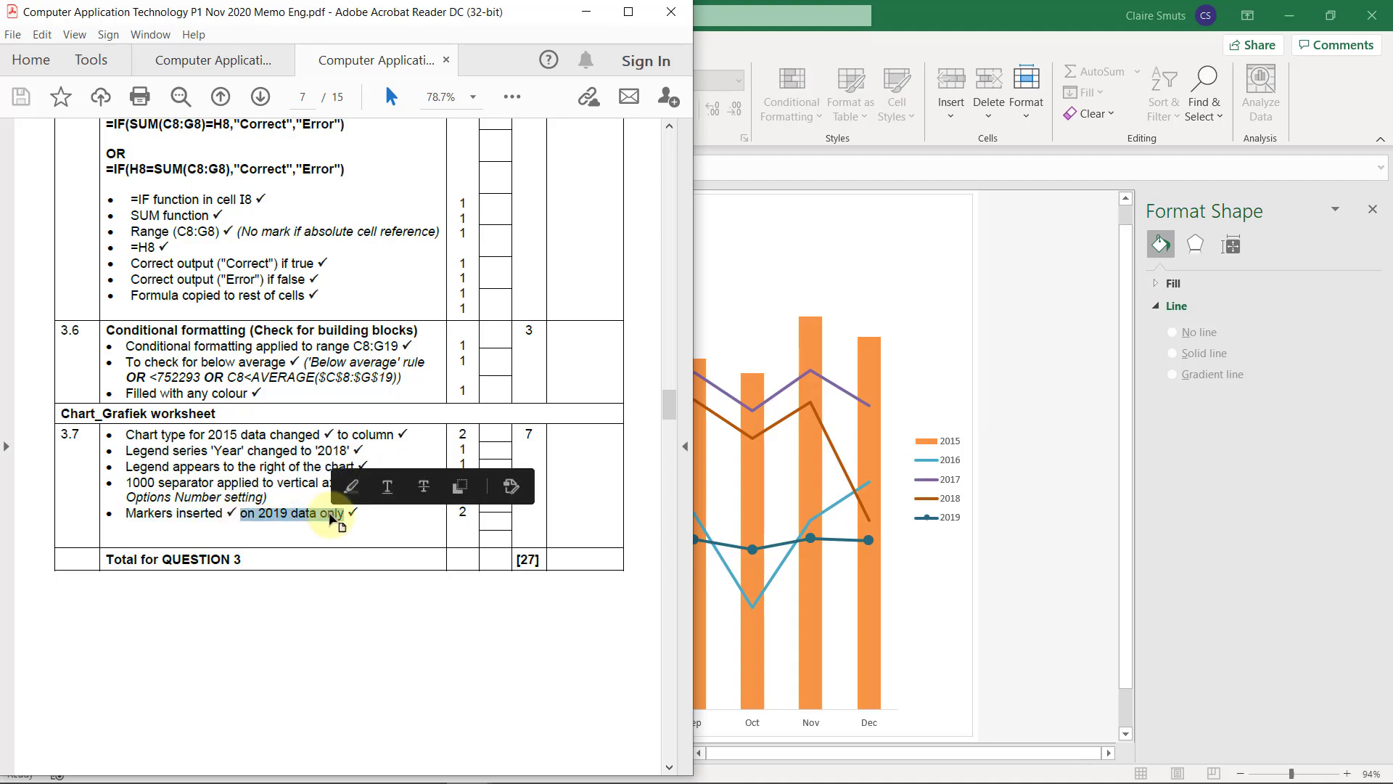
- Return to the 3Tourists workbook and reduce the built-in marker size of the chart's 2019 series
left_click(1051, 555)
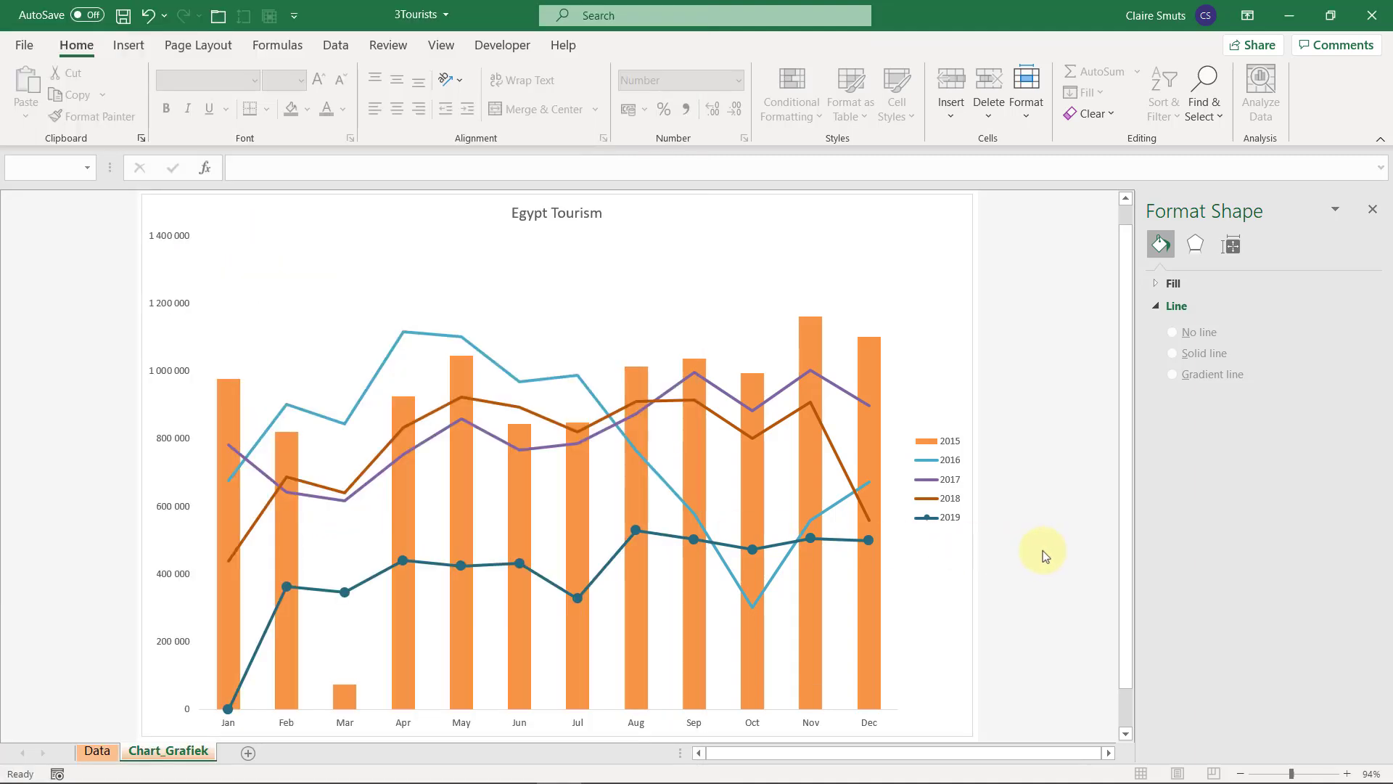
left_click(847, 540)
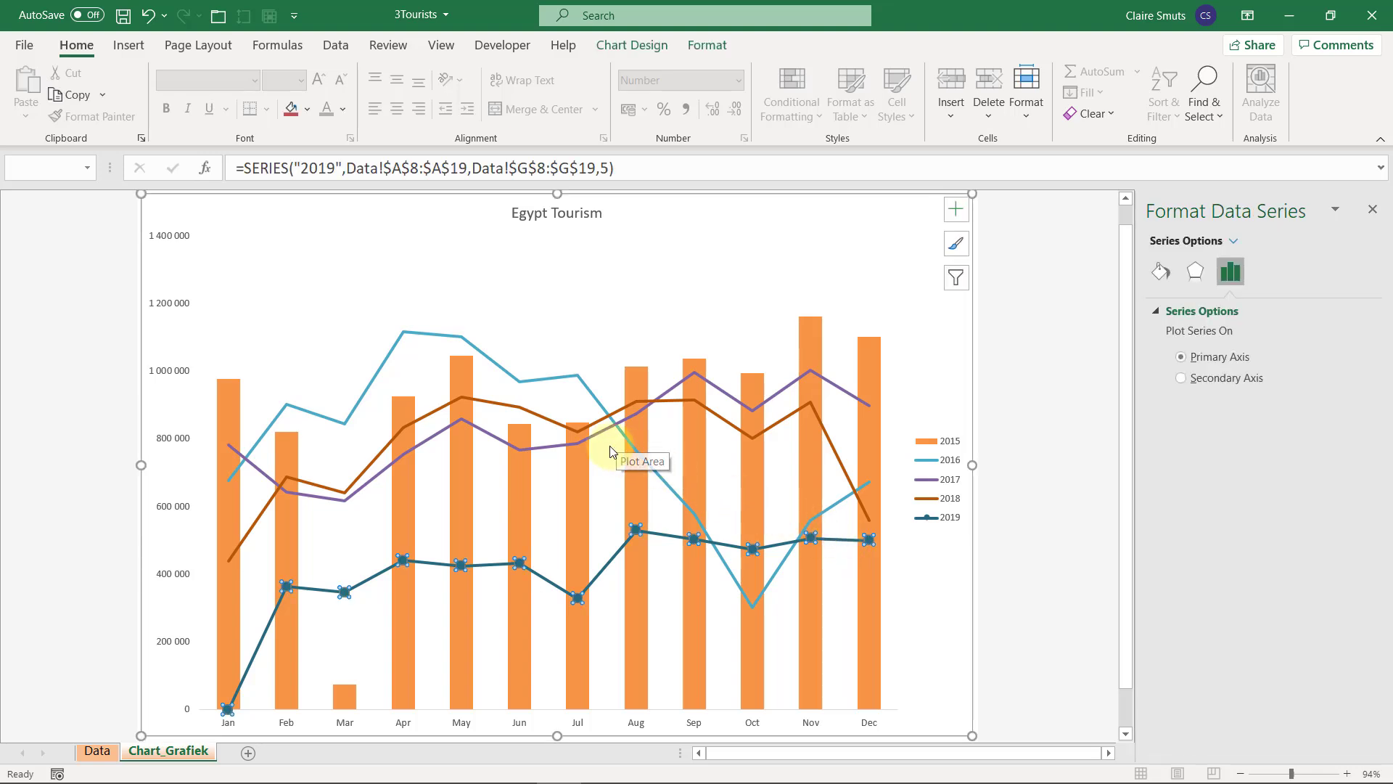
left_click(656, 553)
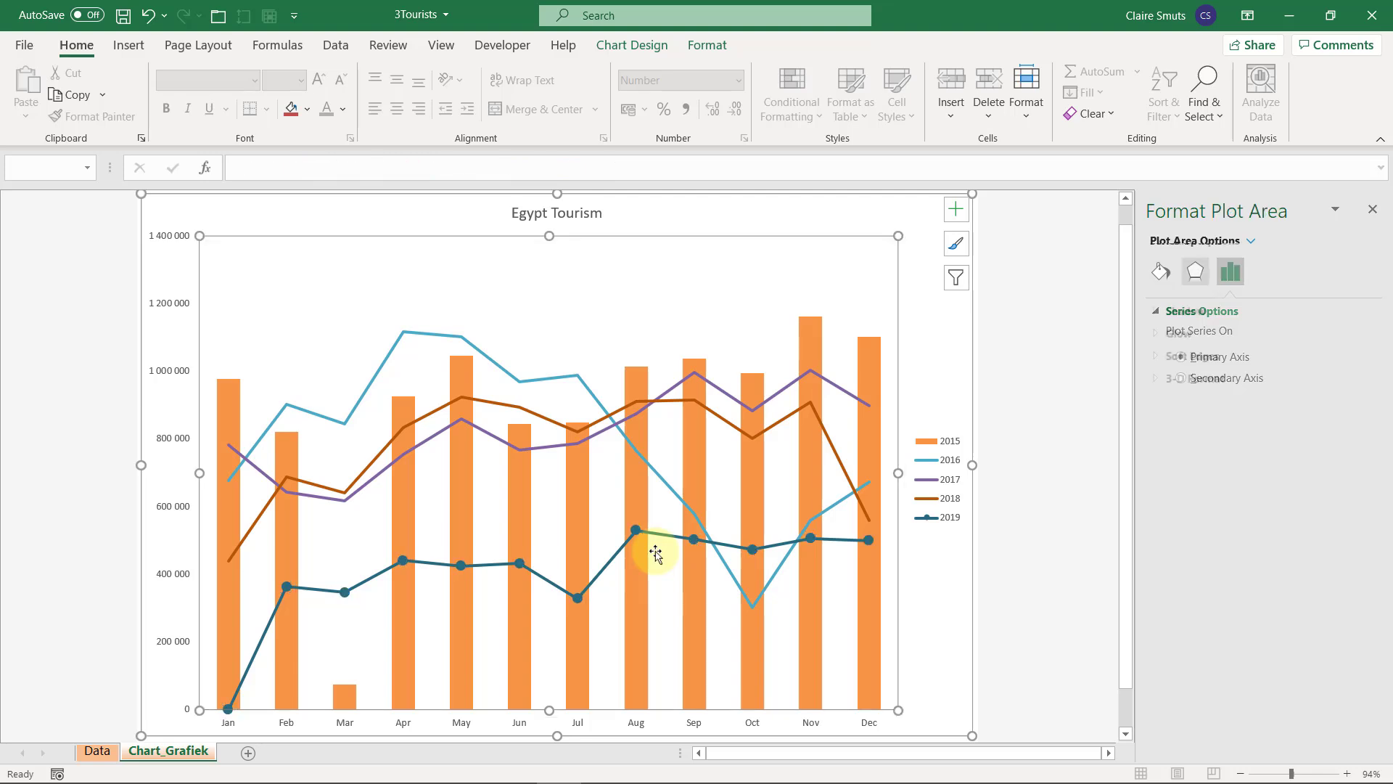
left_click(636, 530)
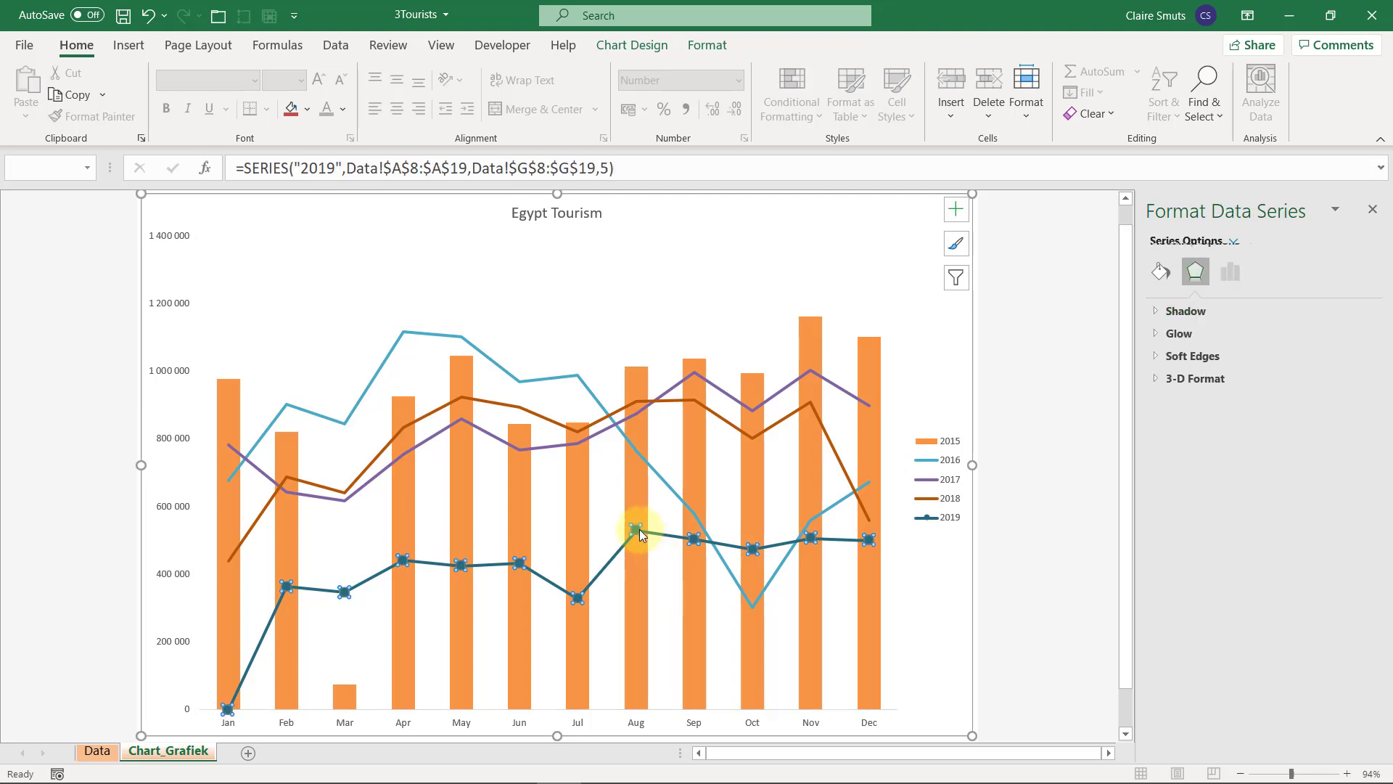
left_click(1160, 271)
left_click(1237, 314)
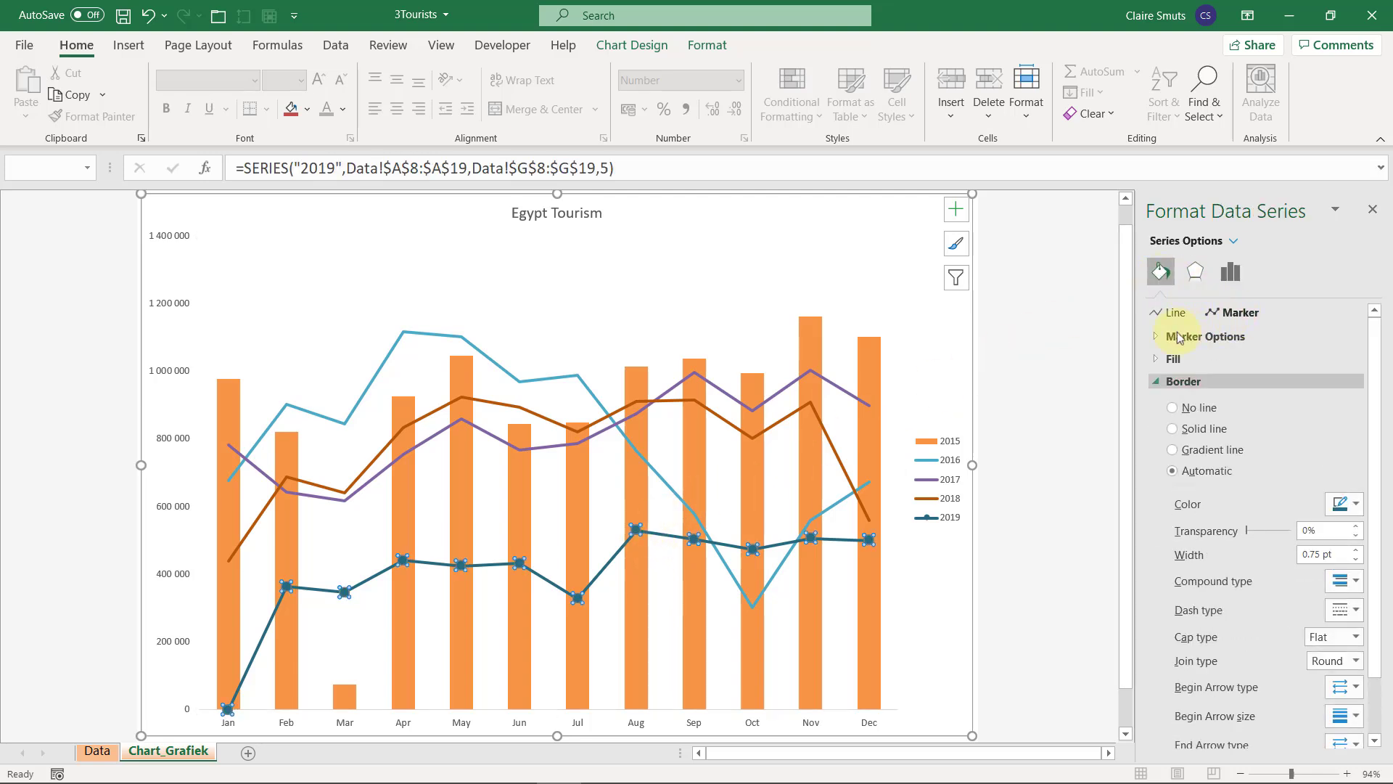
left_click(1204, 336)
left_click(1262, 458)
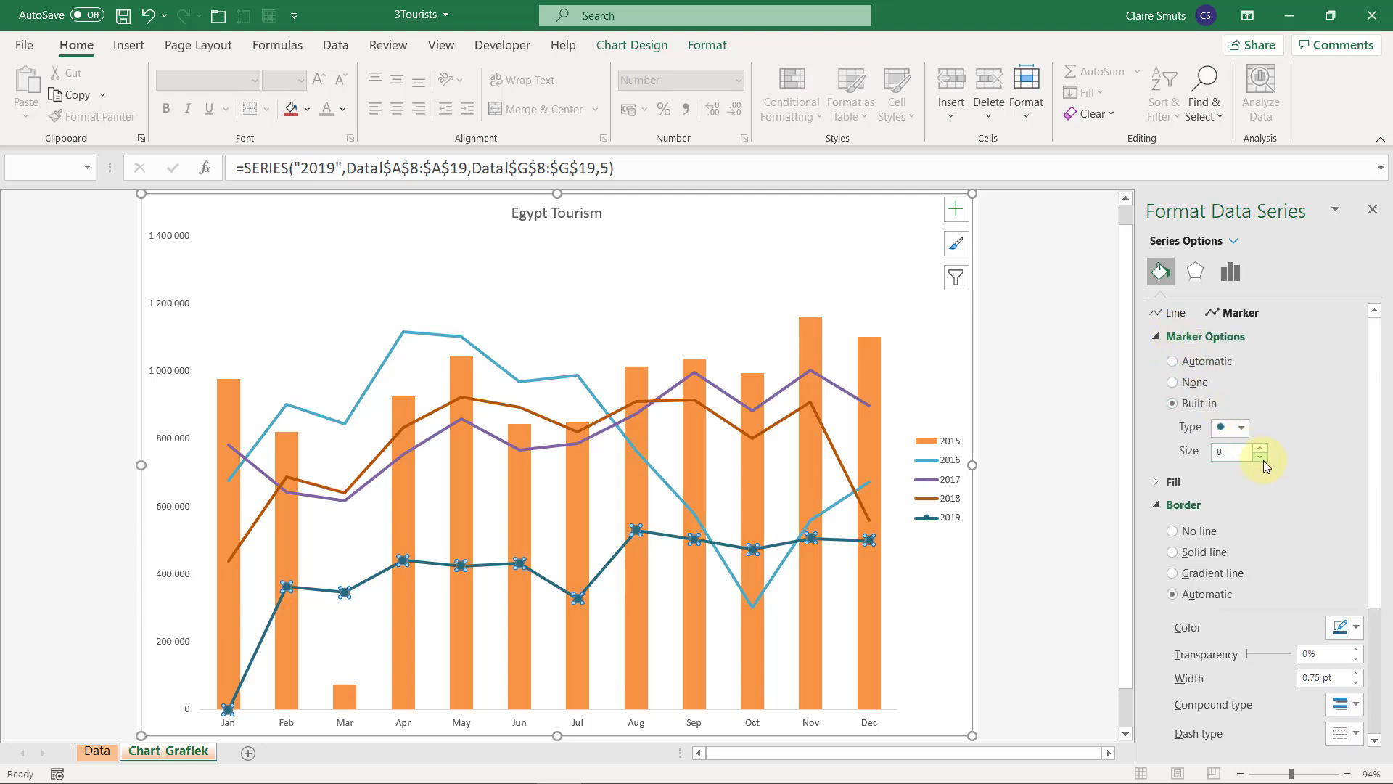
left_click(1262, 458)
left_click(1262, 458)
left_click(1027, 463)
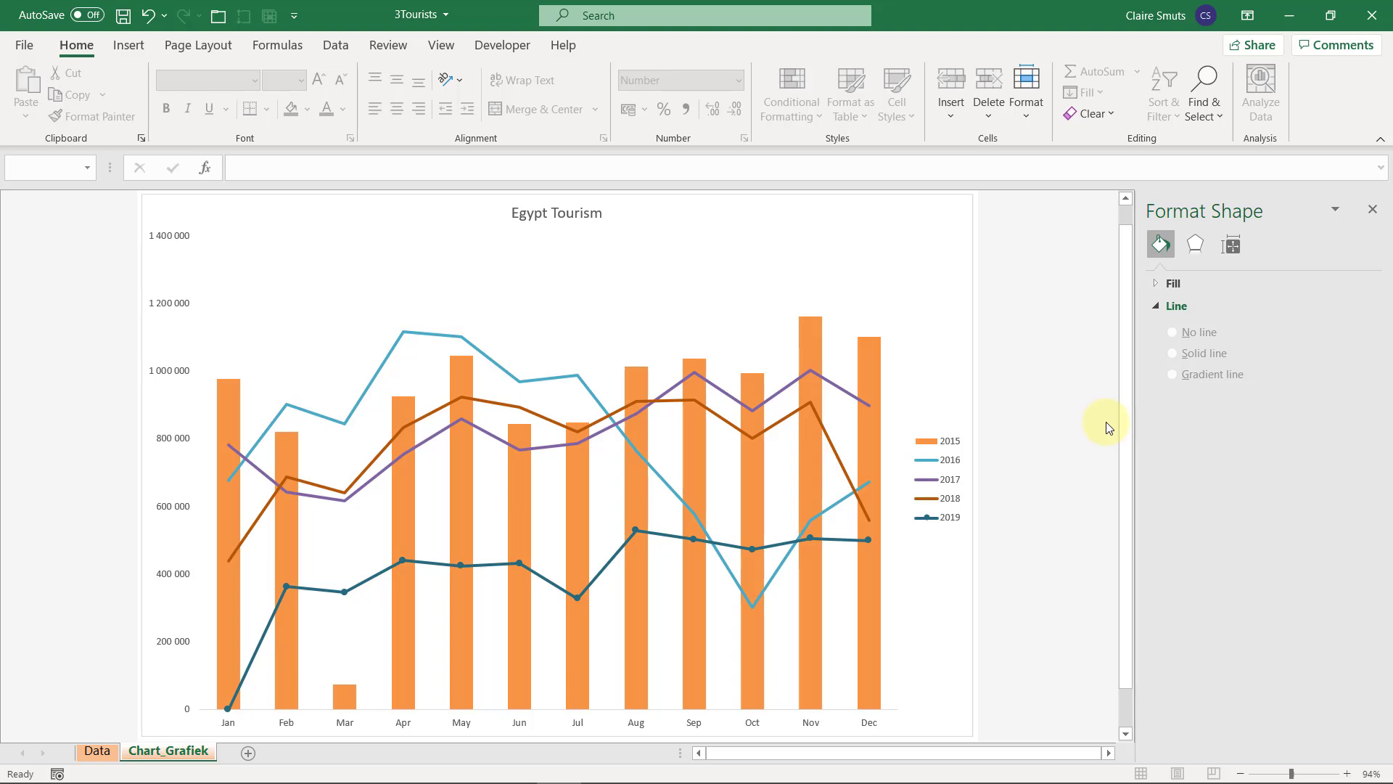
- Save and close the 3Tourists workbook
left_click(123, 16)
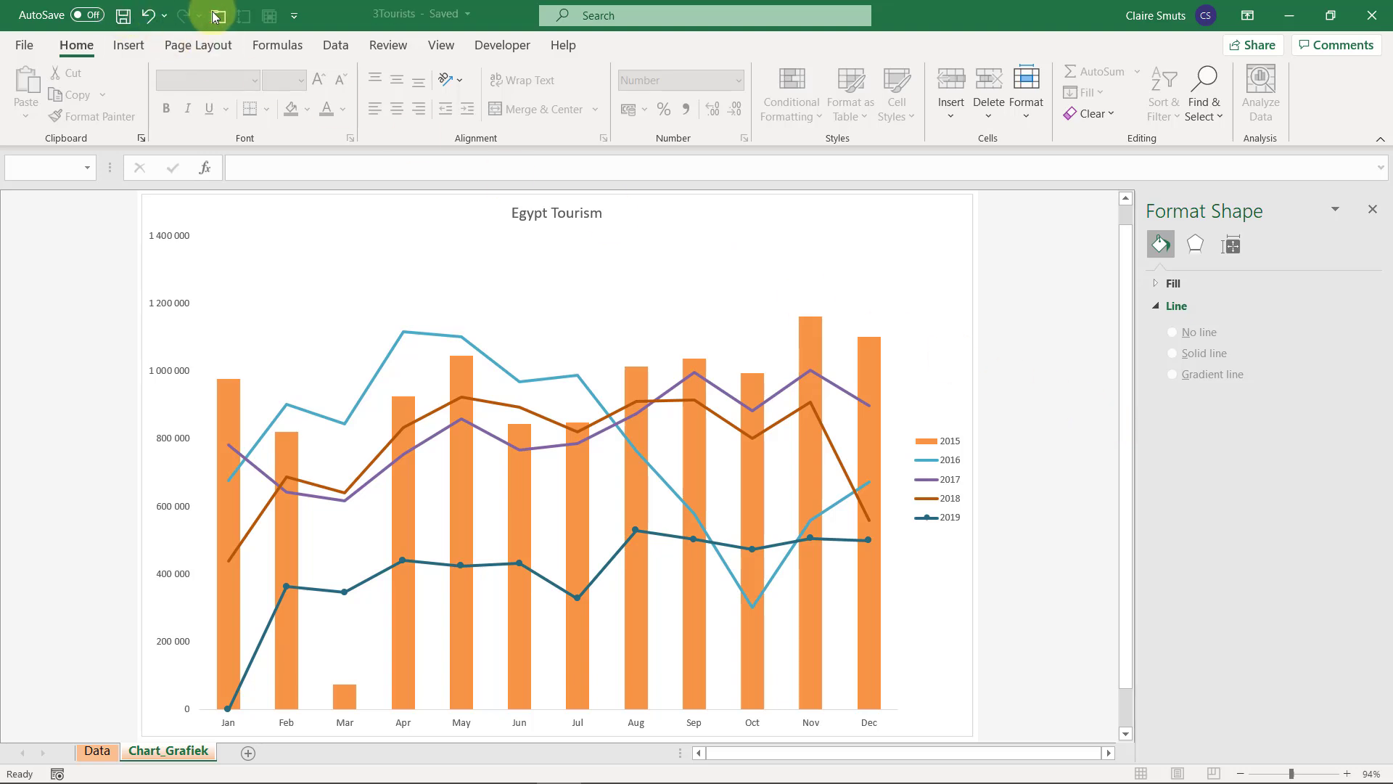
left_click(216, 16)
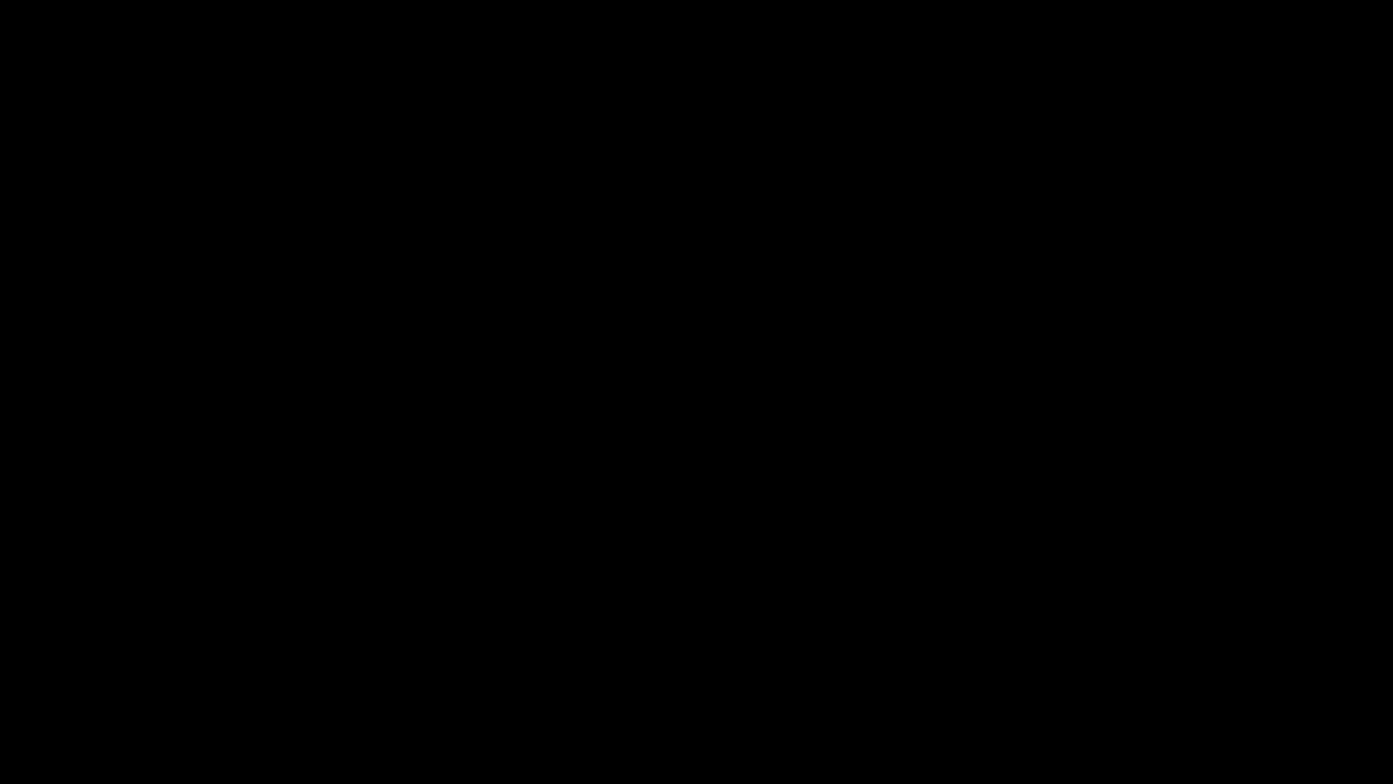